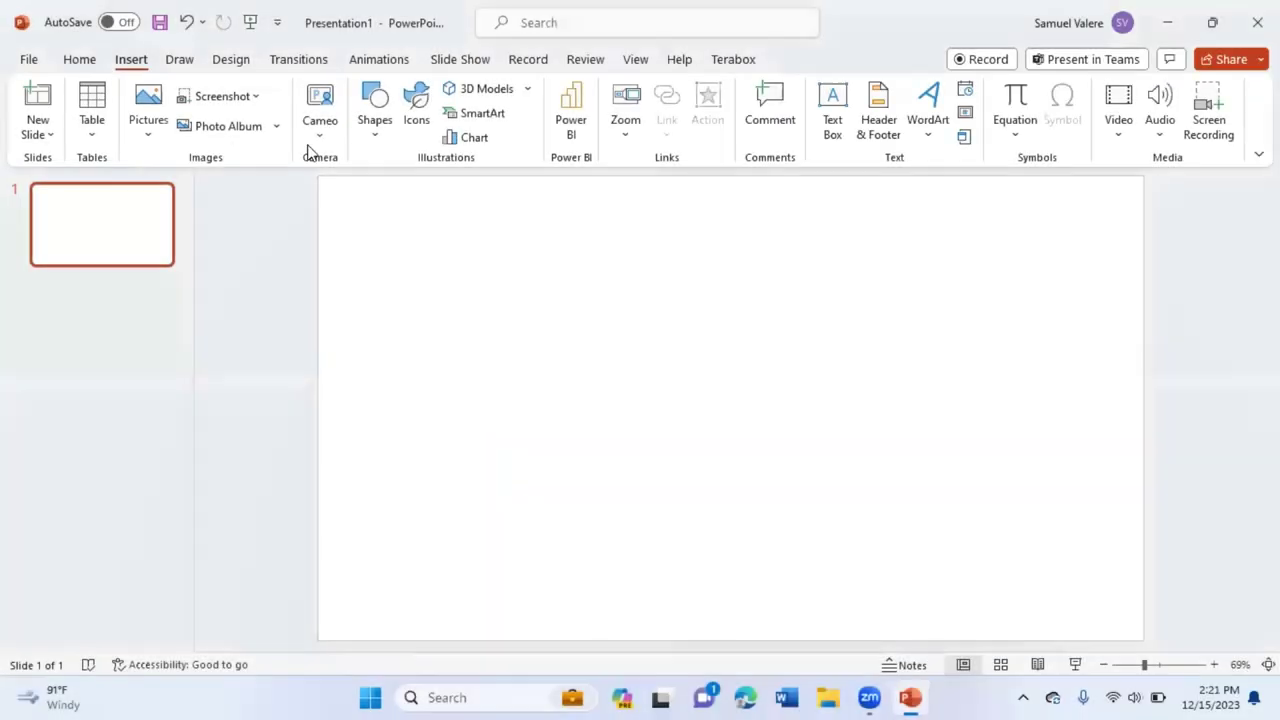
Draw a large teardrop shape on the slide.
left_click(375, 110)
left_click(426, 391)
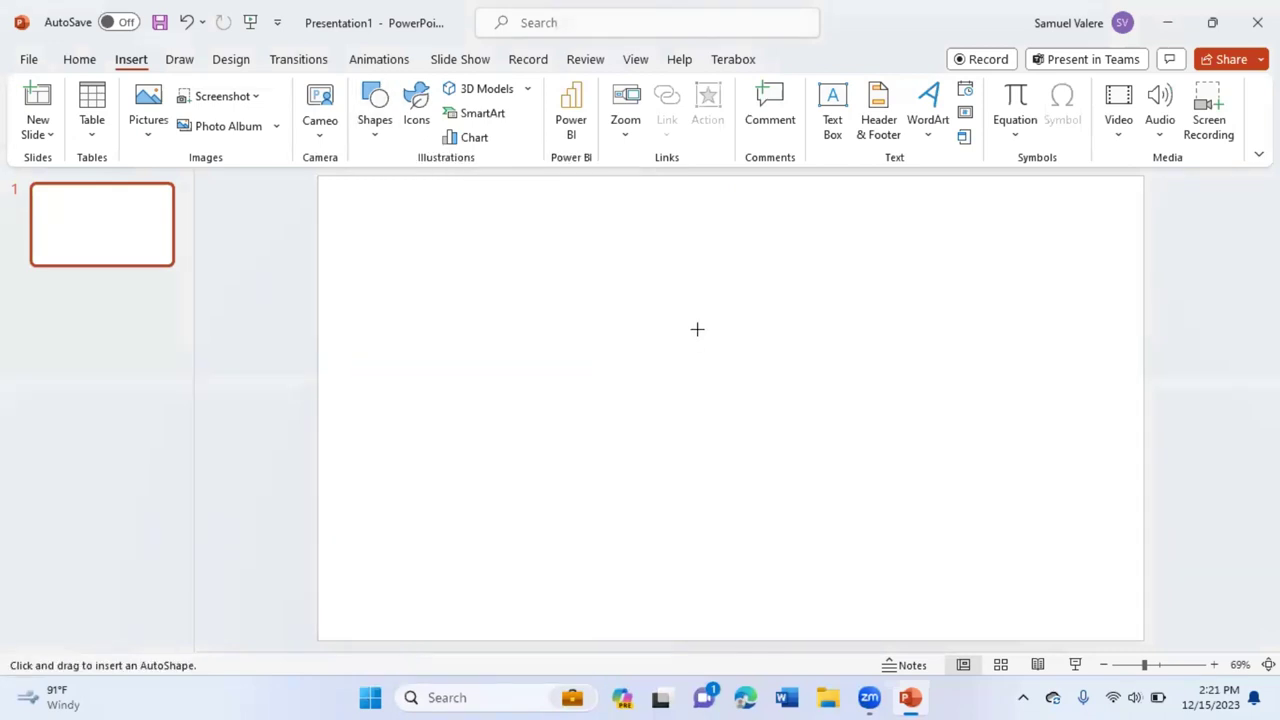
left_click_drag(694, 325, 762, 392)
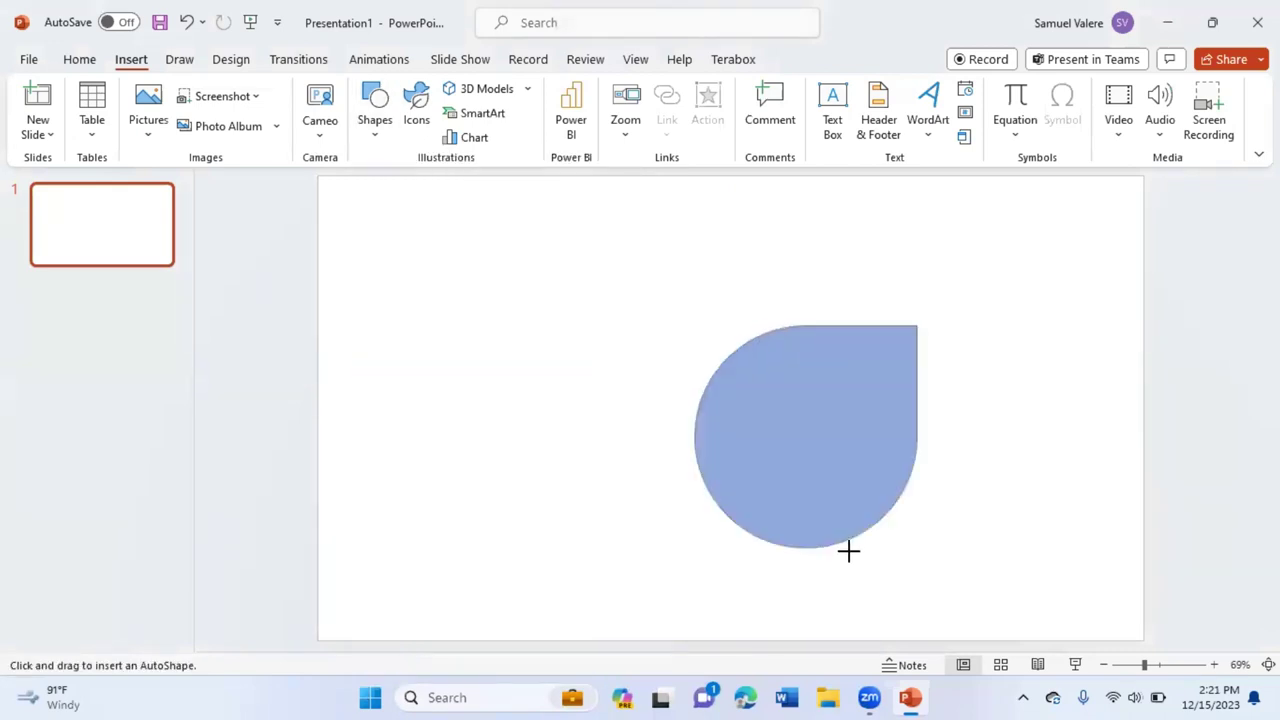
mouse_move(809, 472)
left_mouse_down()
mouse_move(858, 570)
mouse_move(736, 503)
left_mouse_up()
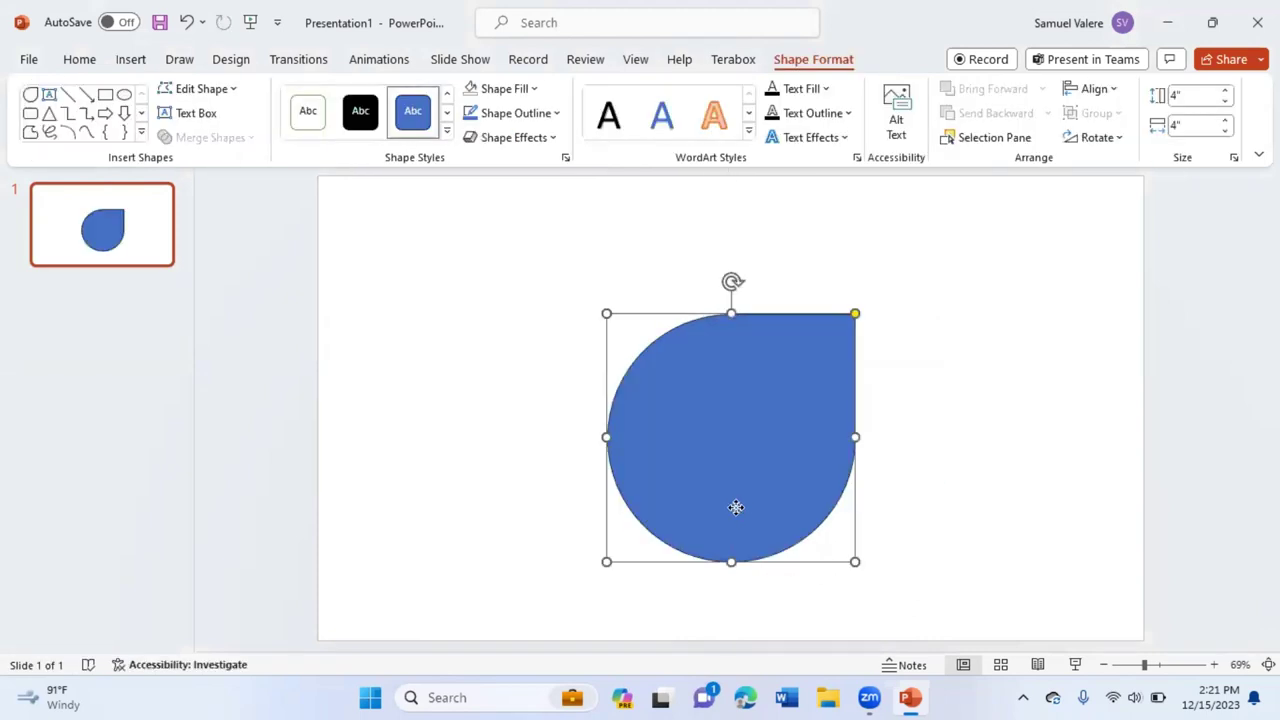
Rotate the teardrop so its tip points right and centre it on the slide.
mouse_move(736, 505)
left_mouse_down()
mouse_move(737, 530)
mouse_move(737, 465)
left_mouse_up()
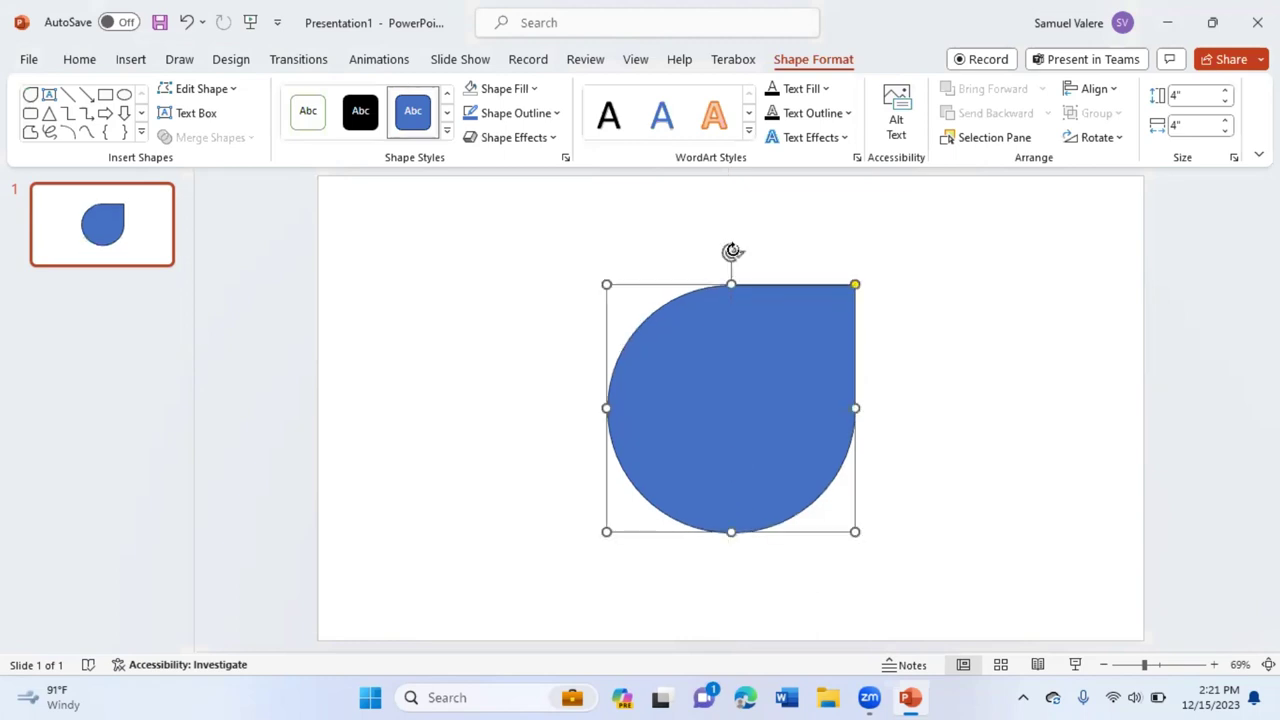
left_click_drag(732, 251, 817, 308)
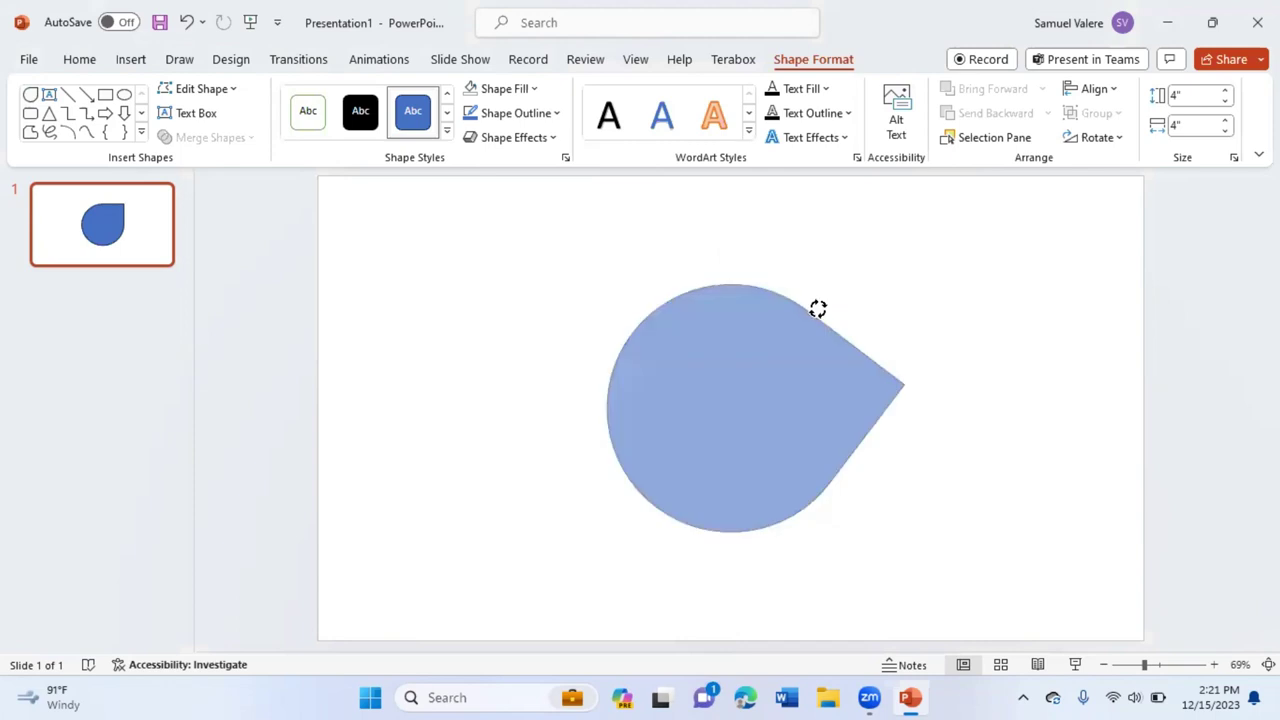
left_click_drag(773, 376, 775, 376)
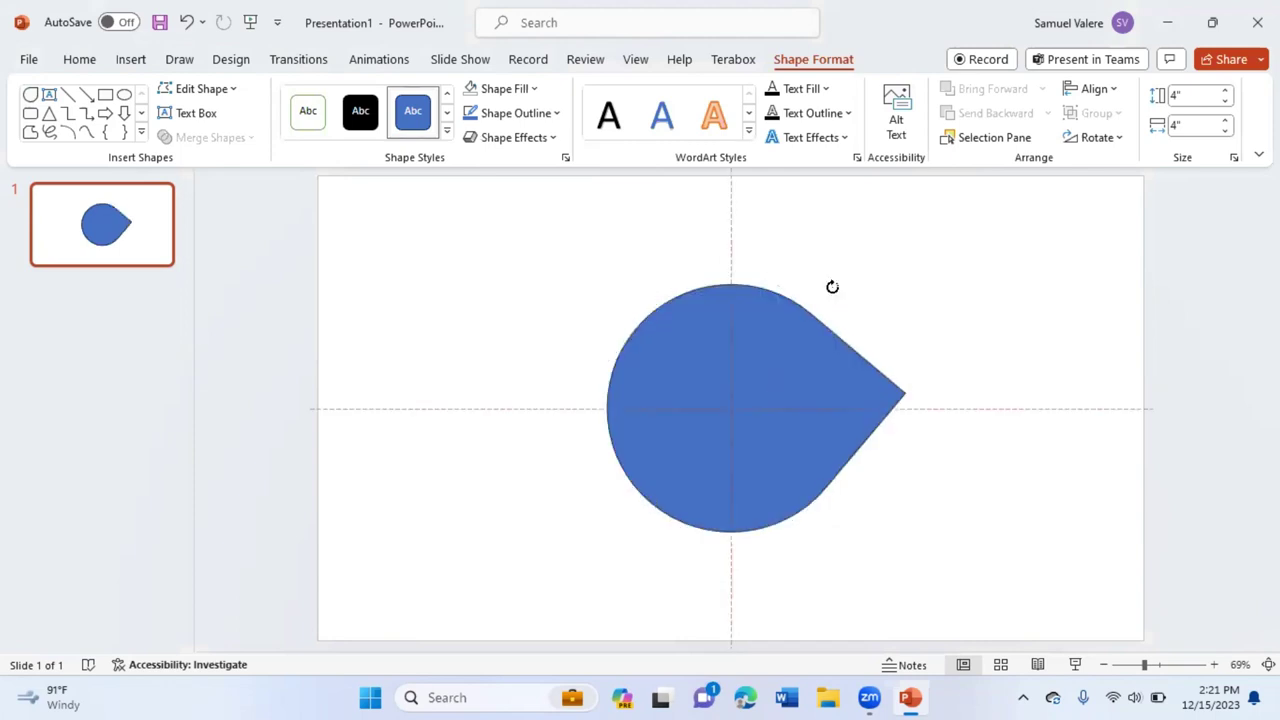
left_click_drag(832, 286, 843, 297)
left_click_drag(763, 369, 766, 372)
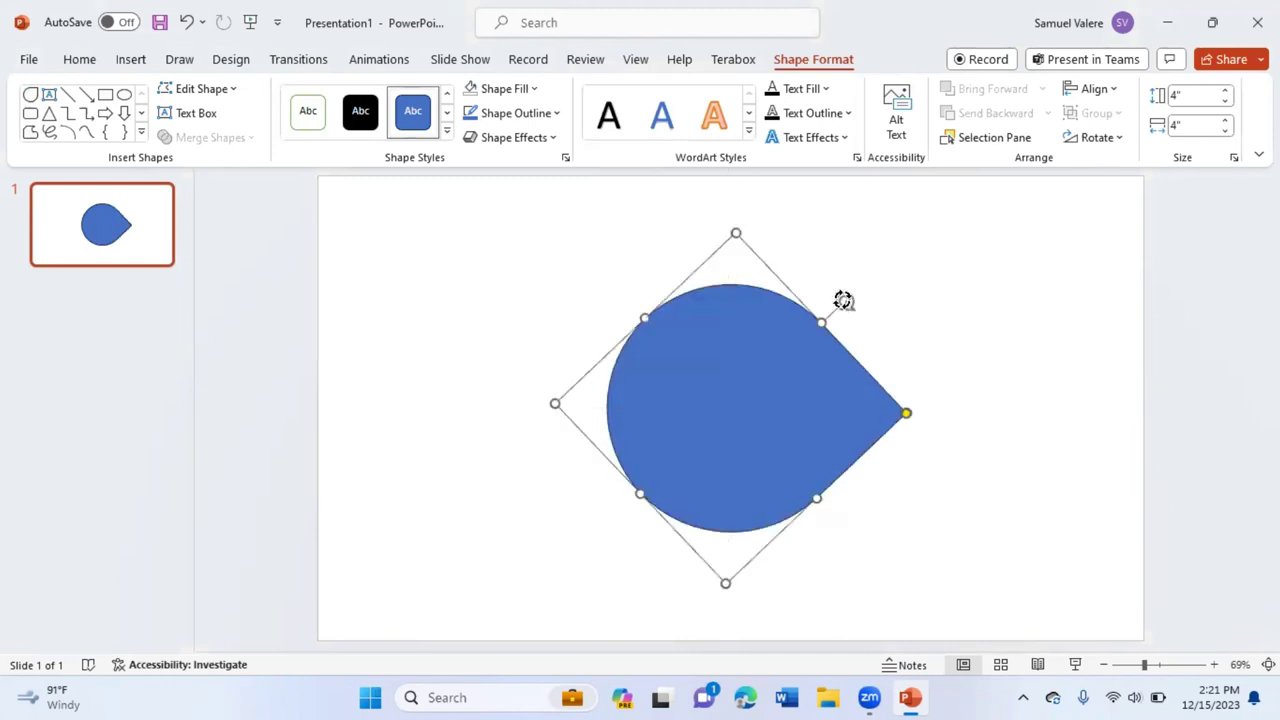
left_click_drag(783, 349, 787, 353)
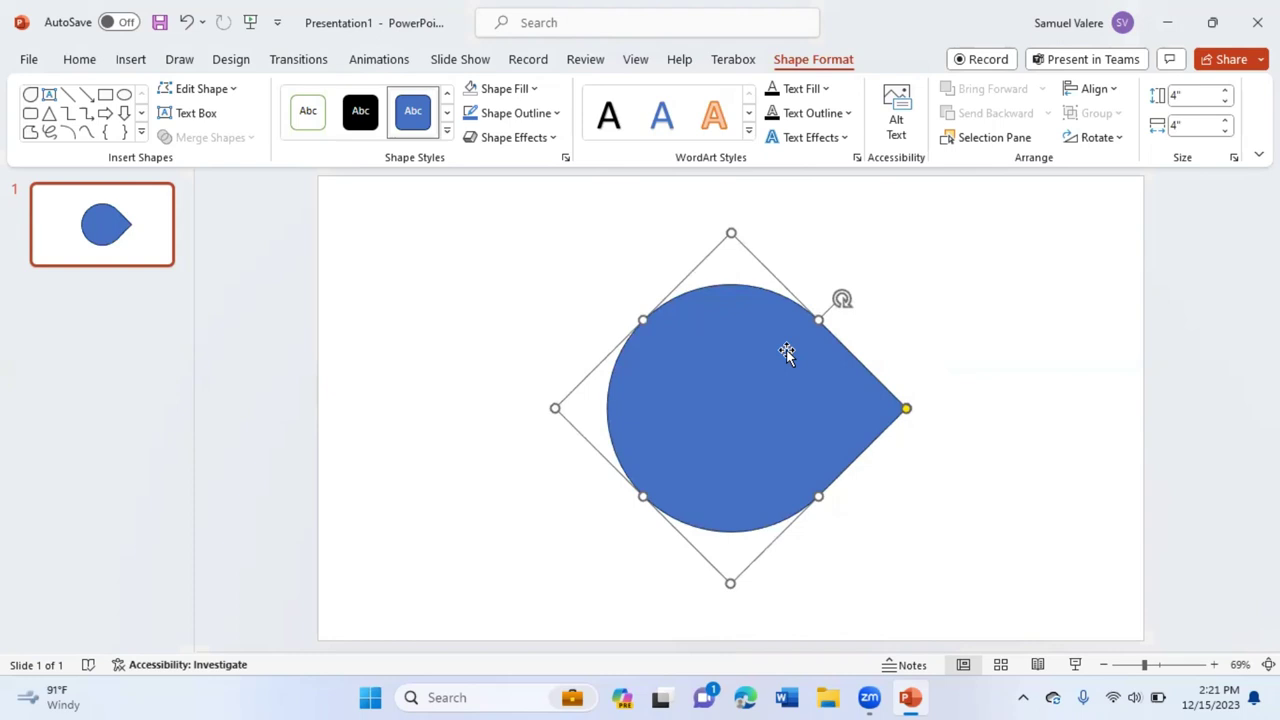
Undo the last nudge and shrink a copy into a 2.25-inch inner teardrop.
key("ctrl+z")
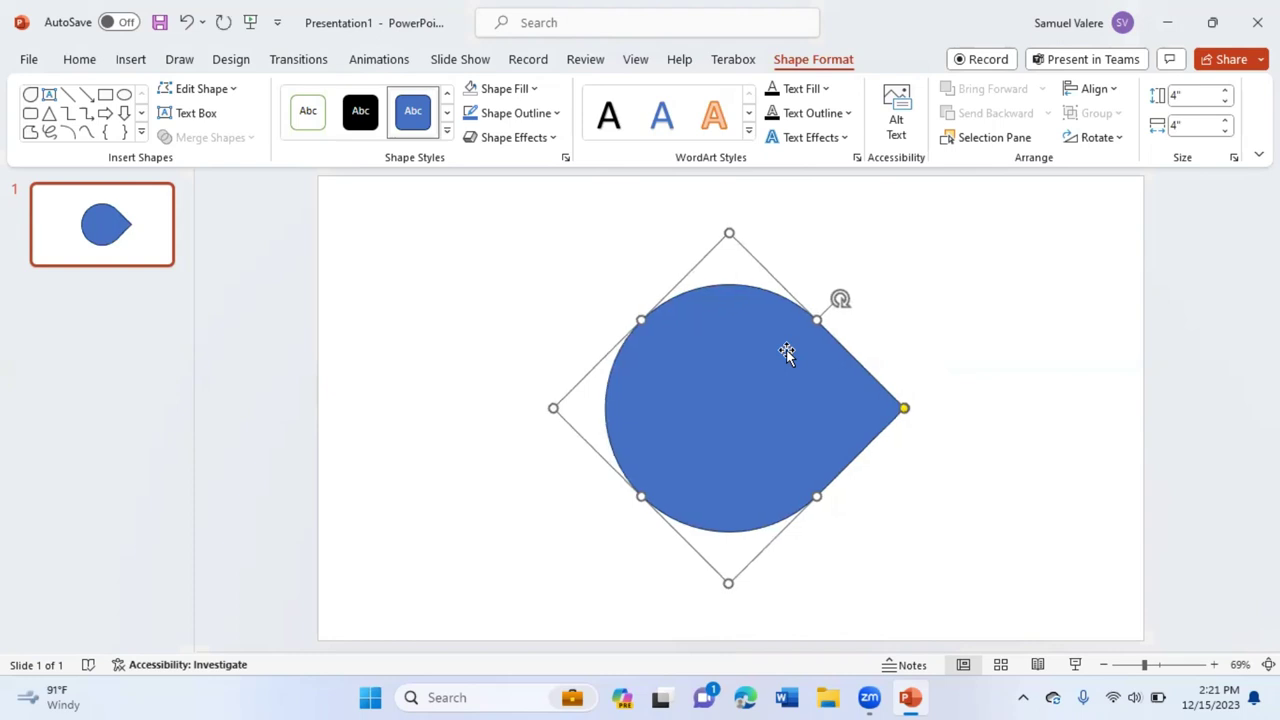
key("ctrl+z")
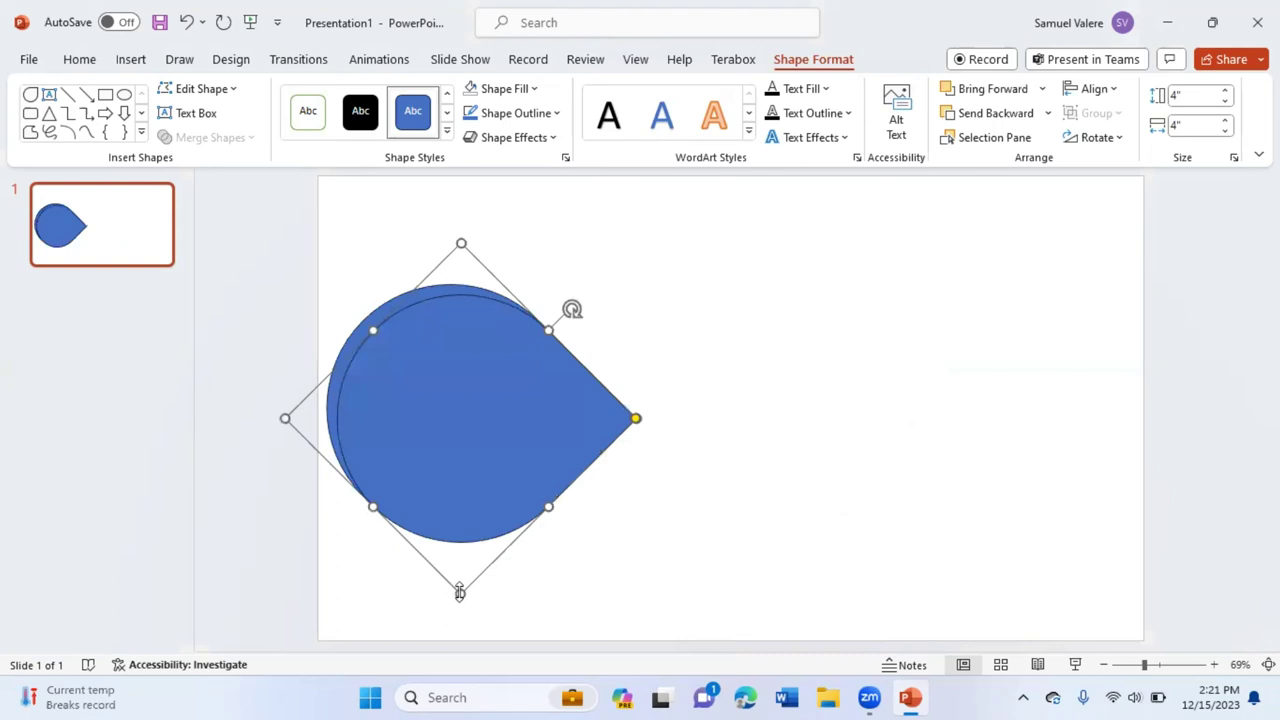
mouse_move(443, 451)
left_mouse_down()
mouse_move(452, 412)
mouse_move(458, 472)
mouse_move(445, 472)
left_mouse_up()
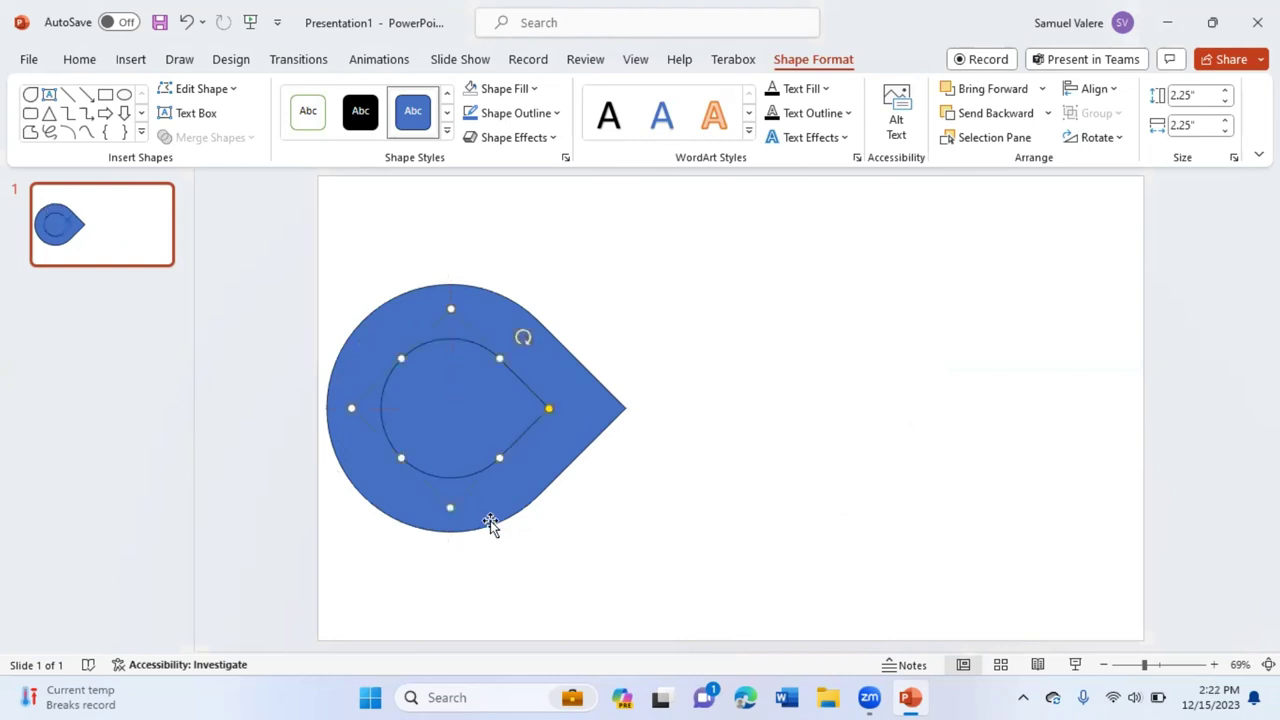
Select both teardrops, align them, and duplicate the pair.
left_click(494, 534, "shift")
left_click_drag(494, 534, 502, 537)
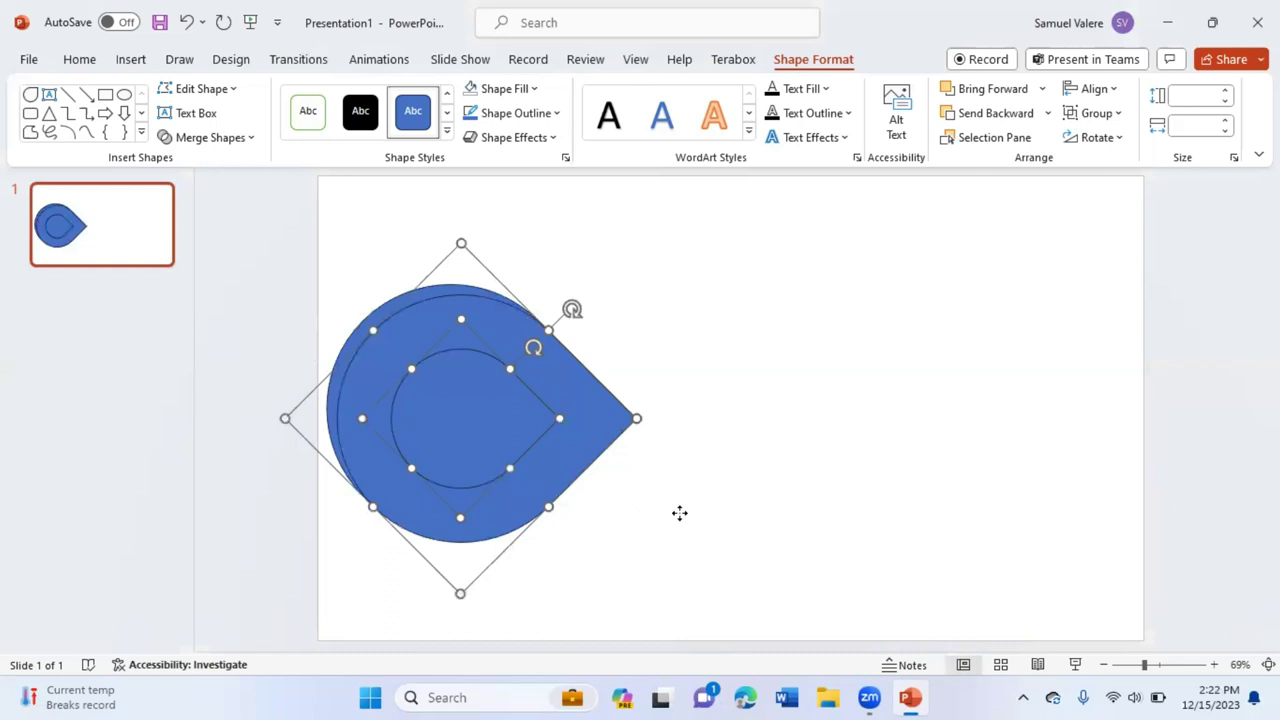
key("ctrl+d")
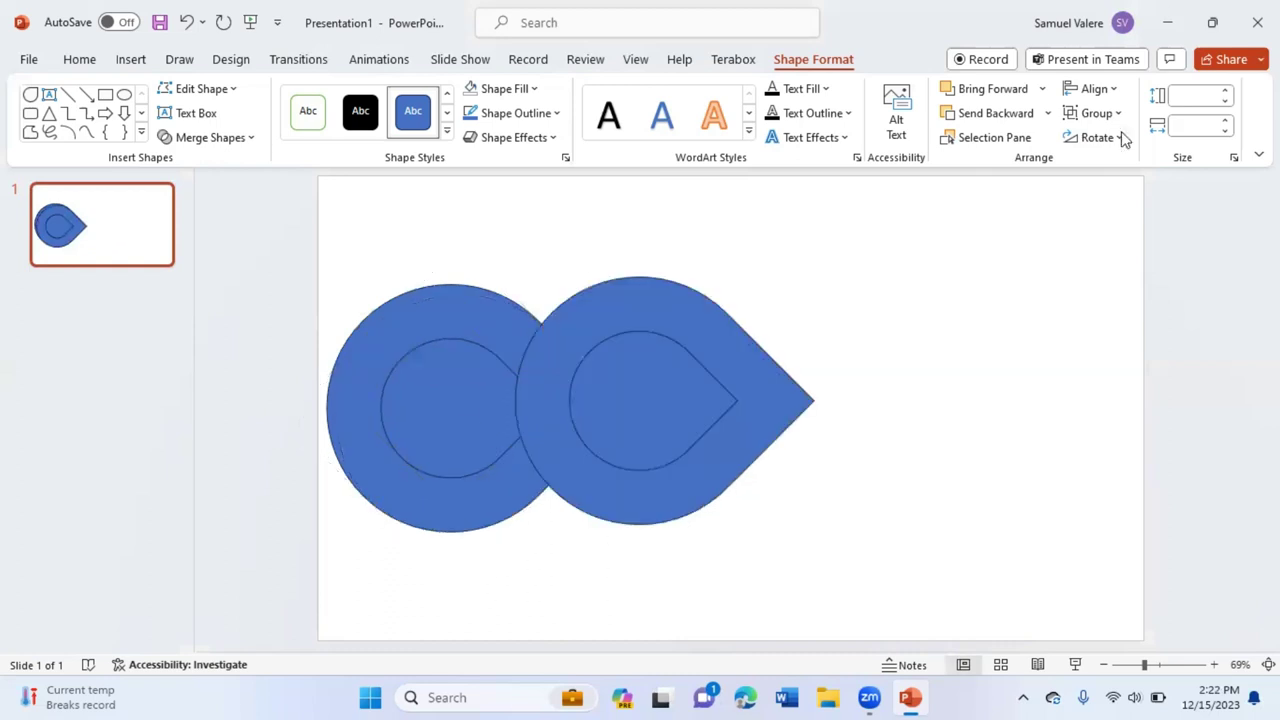
Flip the copied pair horizontally and move it right to complete the infinity.
left_click(1122, 137)
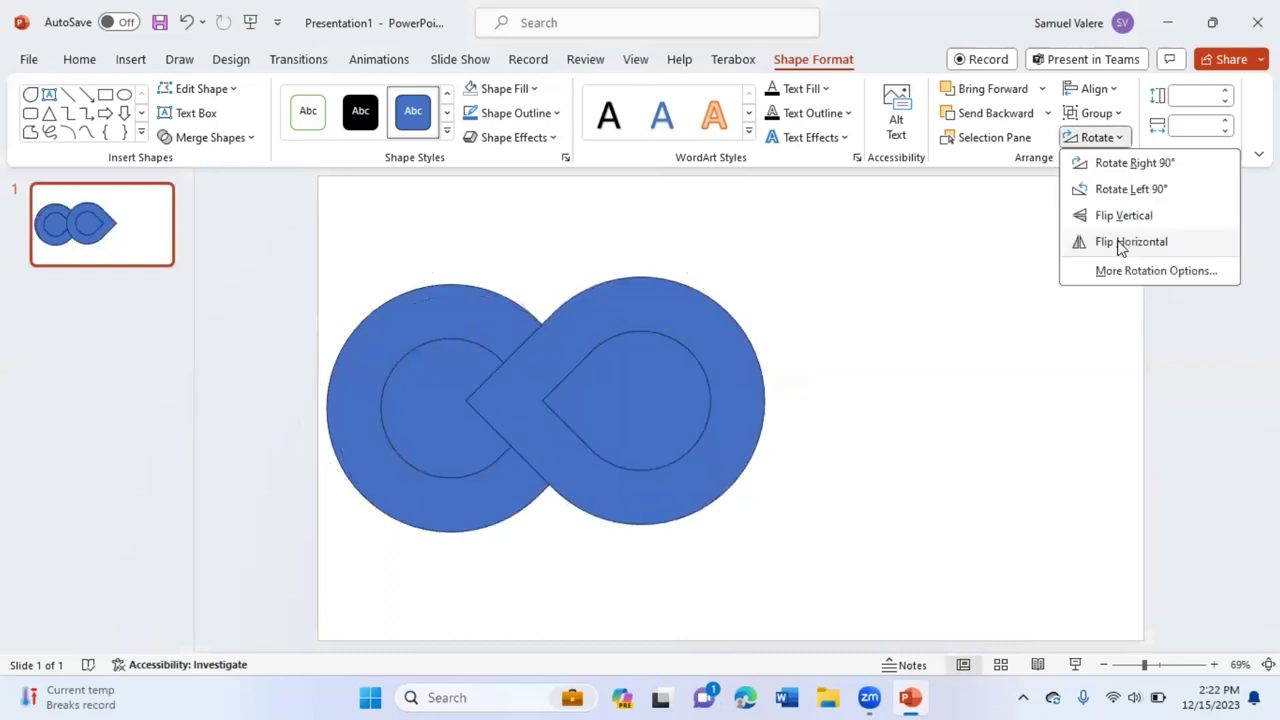
left_click(1120, 248)
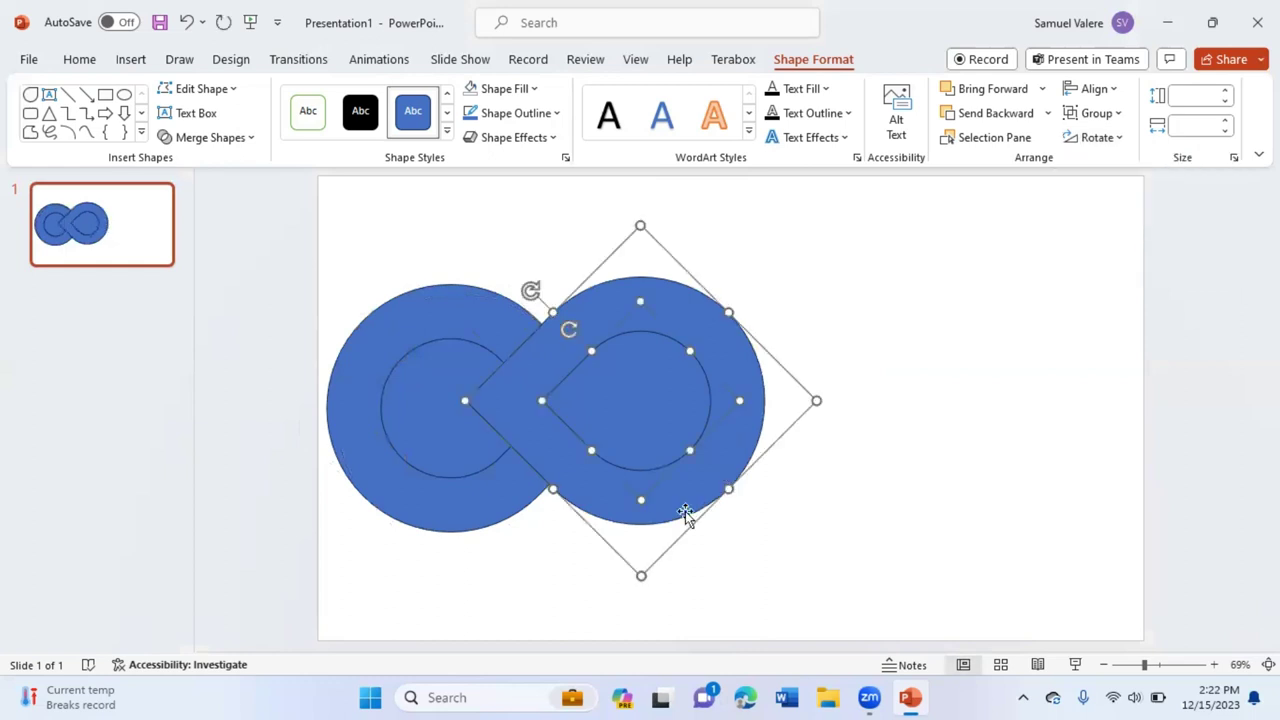
left_click_drag(688, 521, 771, 526)
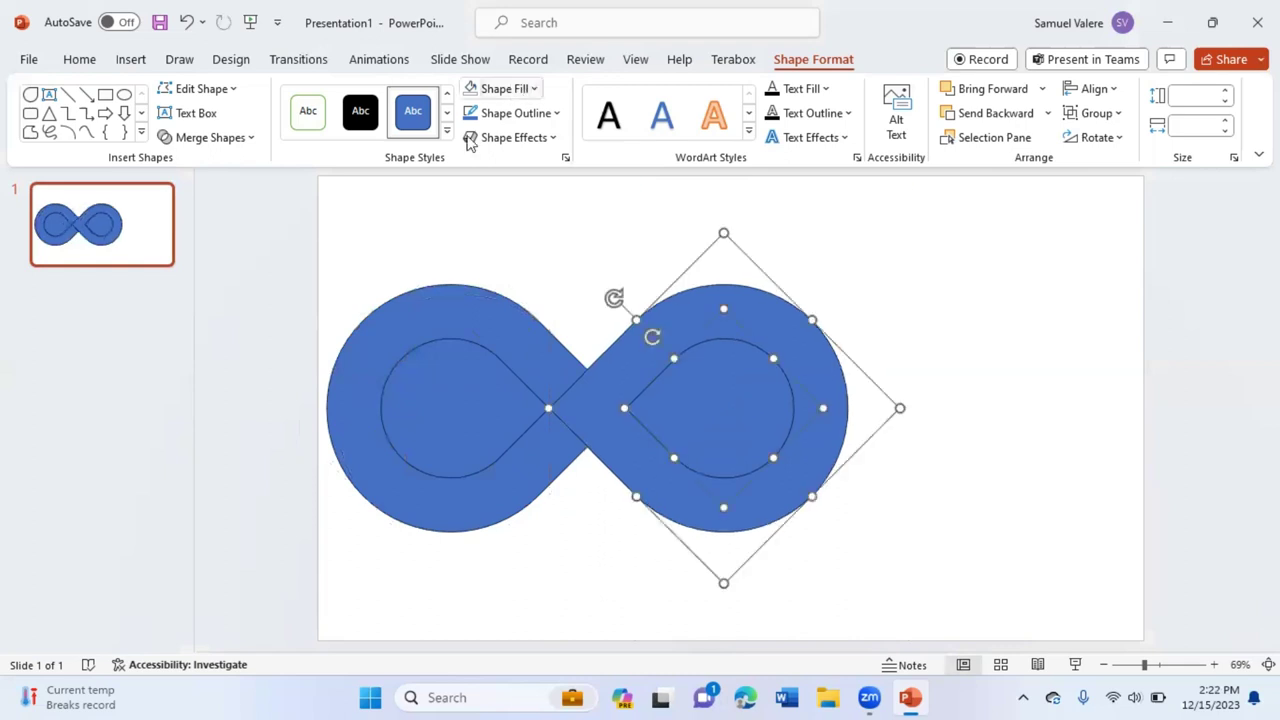
Set all four teardrops to No Fill, leaving only outlines.
left_click(497, 88)
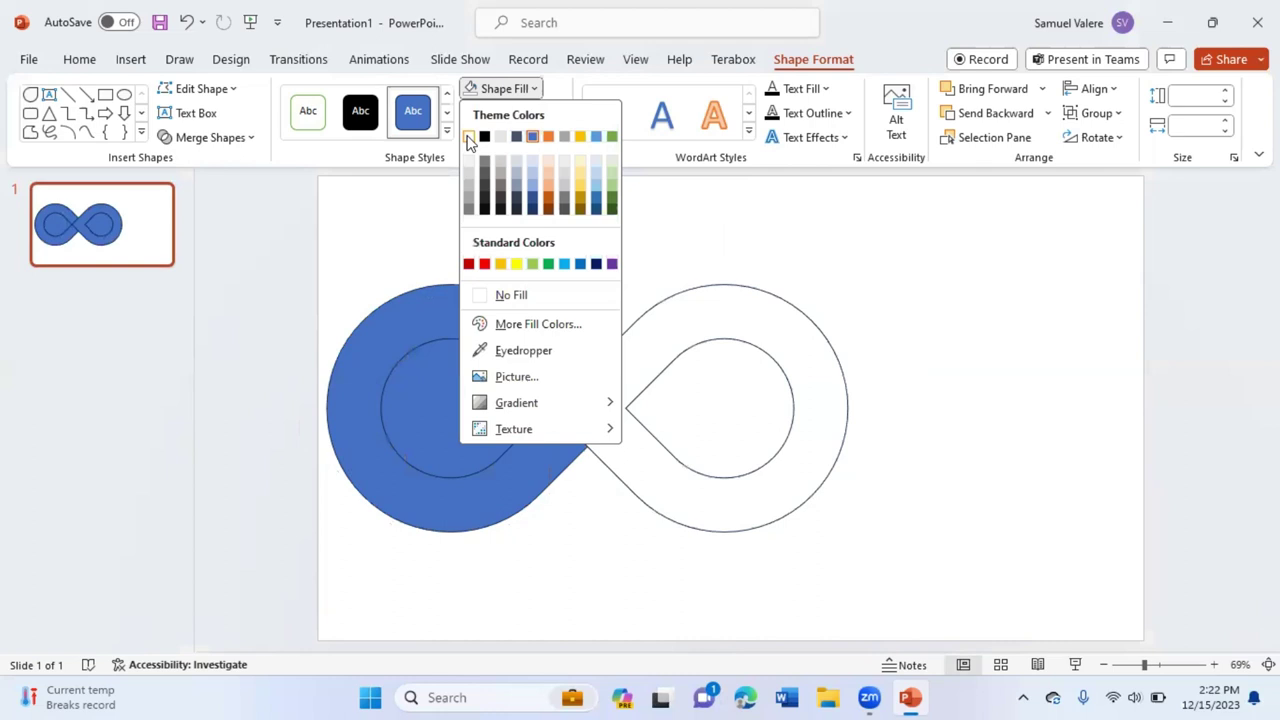
left_click(464, 378)
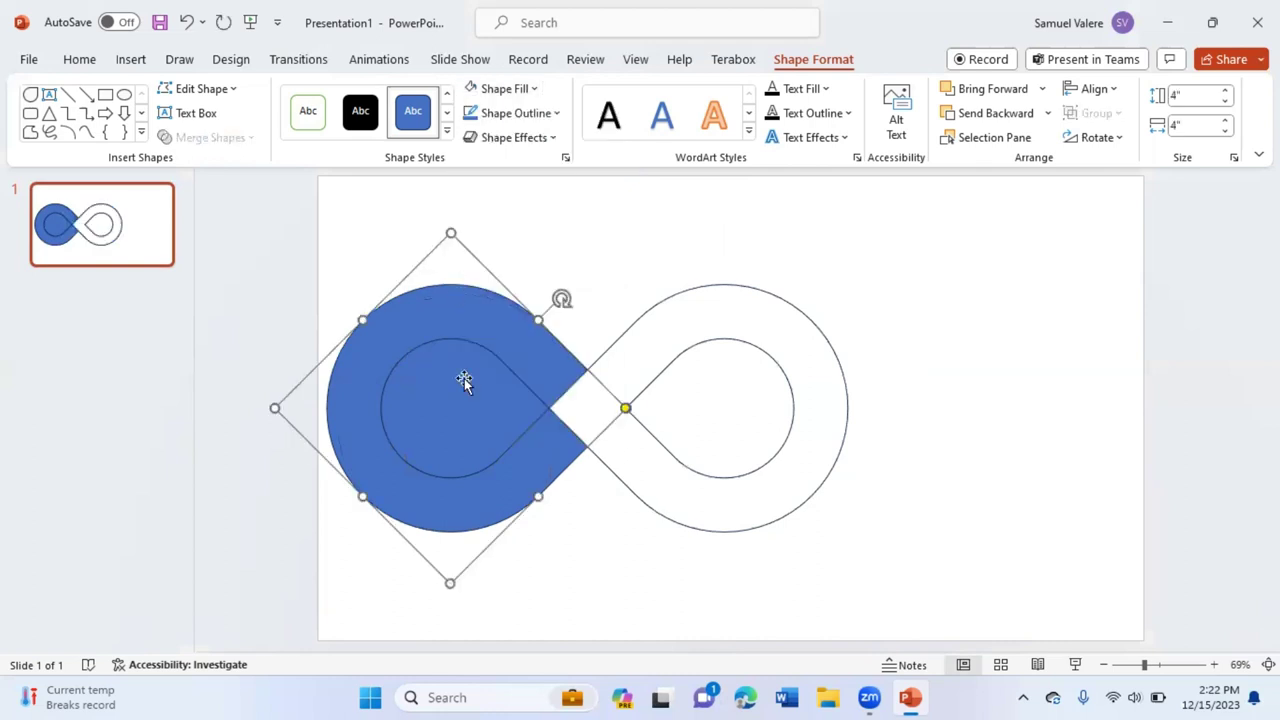
left_click(456, 342, "shift")
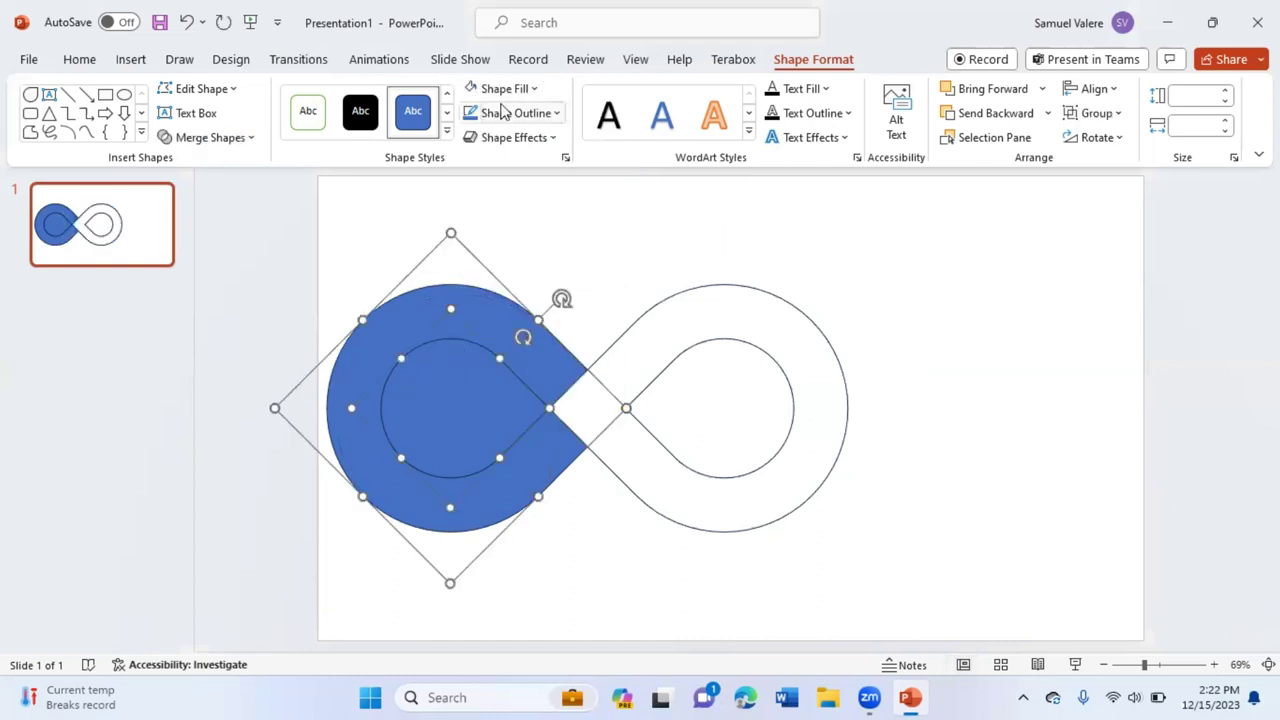
left_click(470, 92)
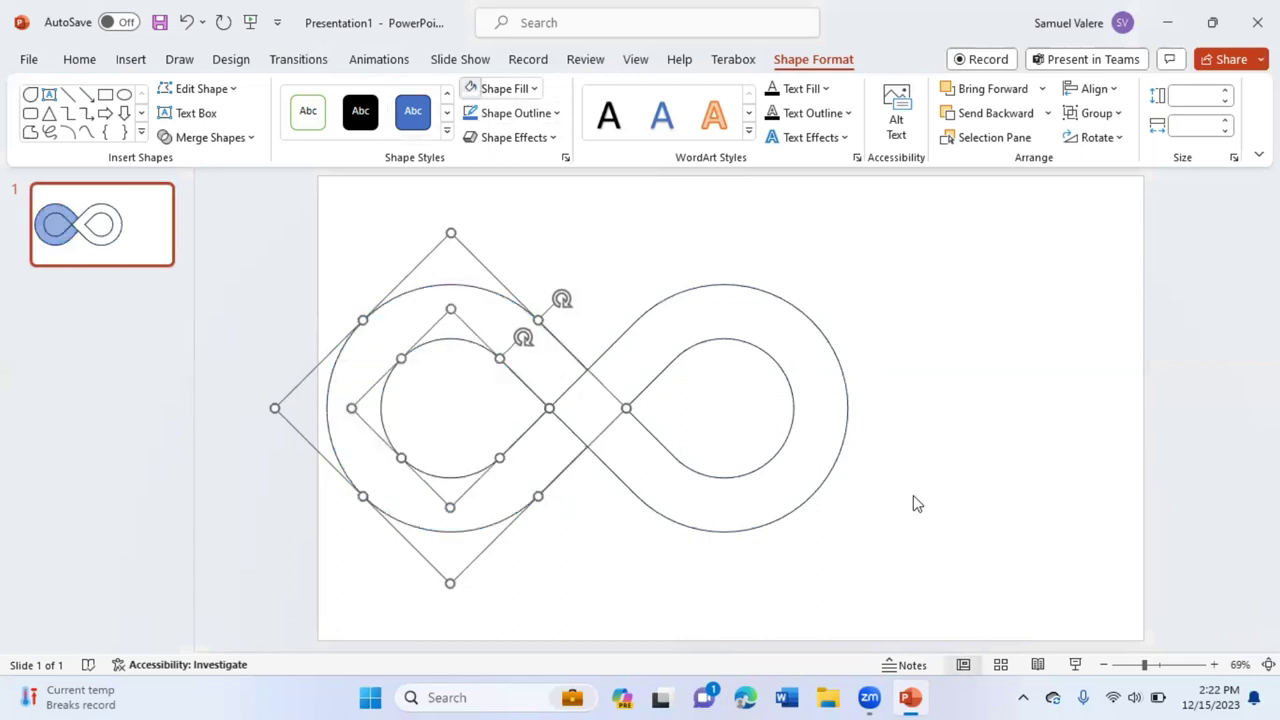
left_click(937, 494)
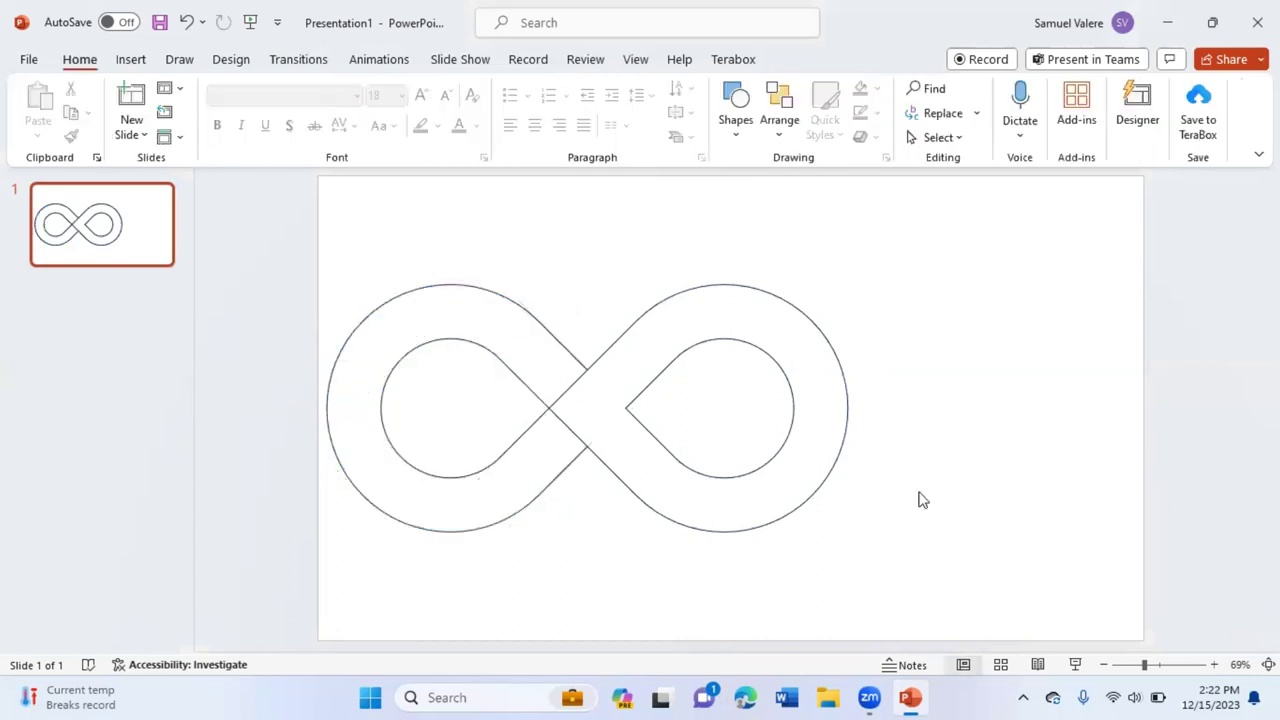
Reorder the left teardrops so they sit in front at the crossing.
left_click(558, 481)
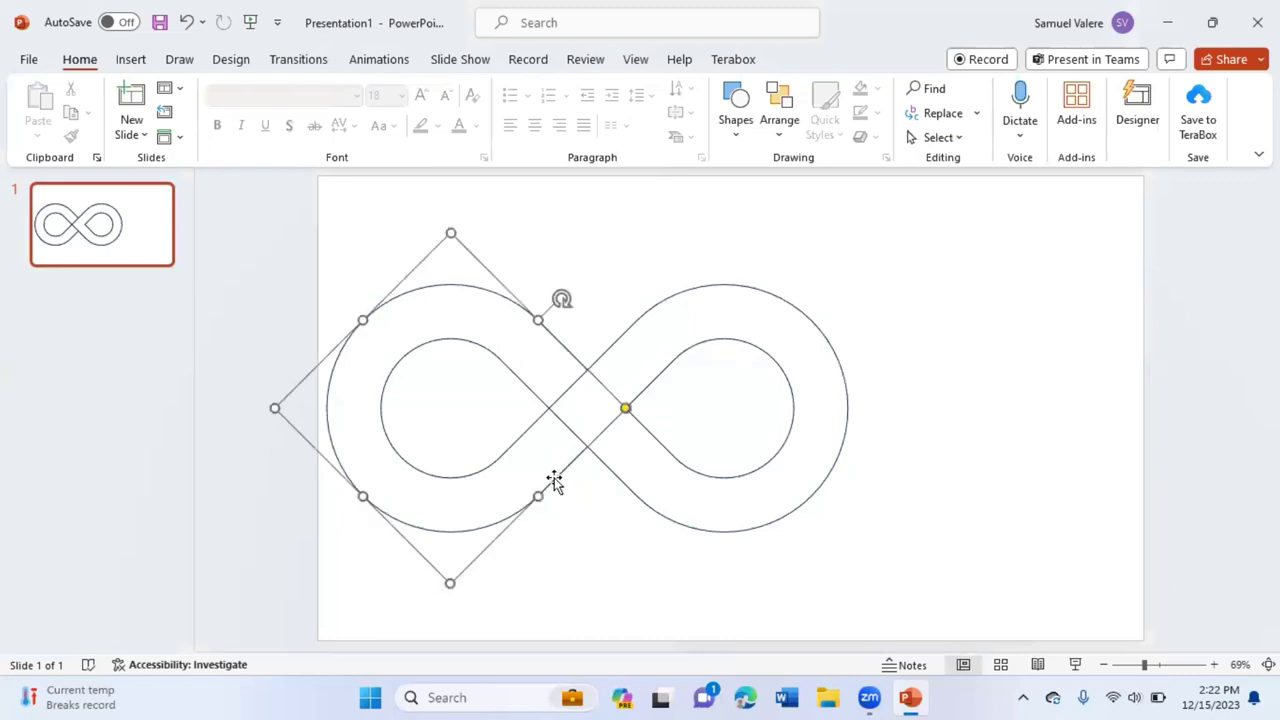
left_click(500, 457, "shift")
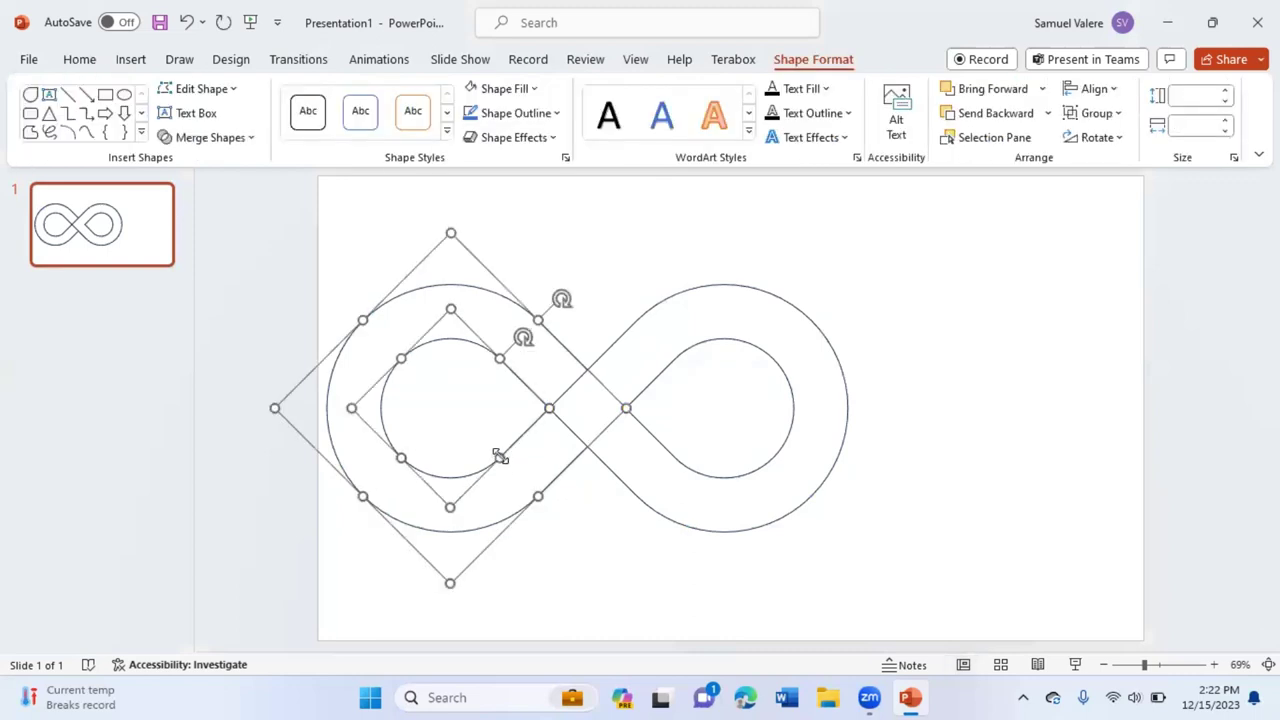
left_click(995, 118)
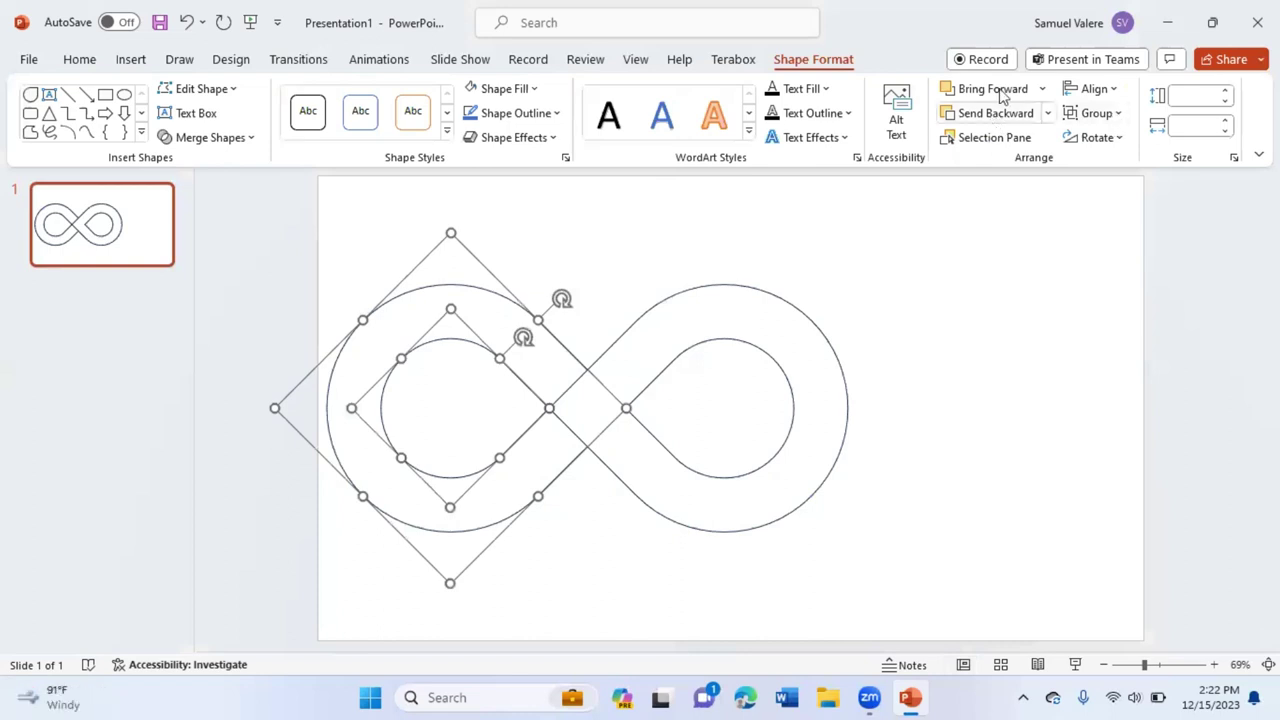
left_click(997, 92)
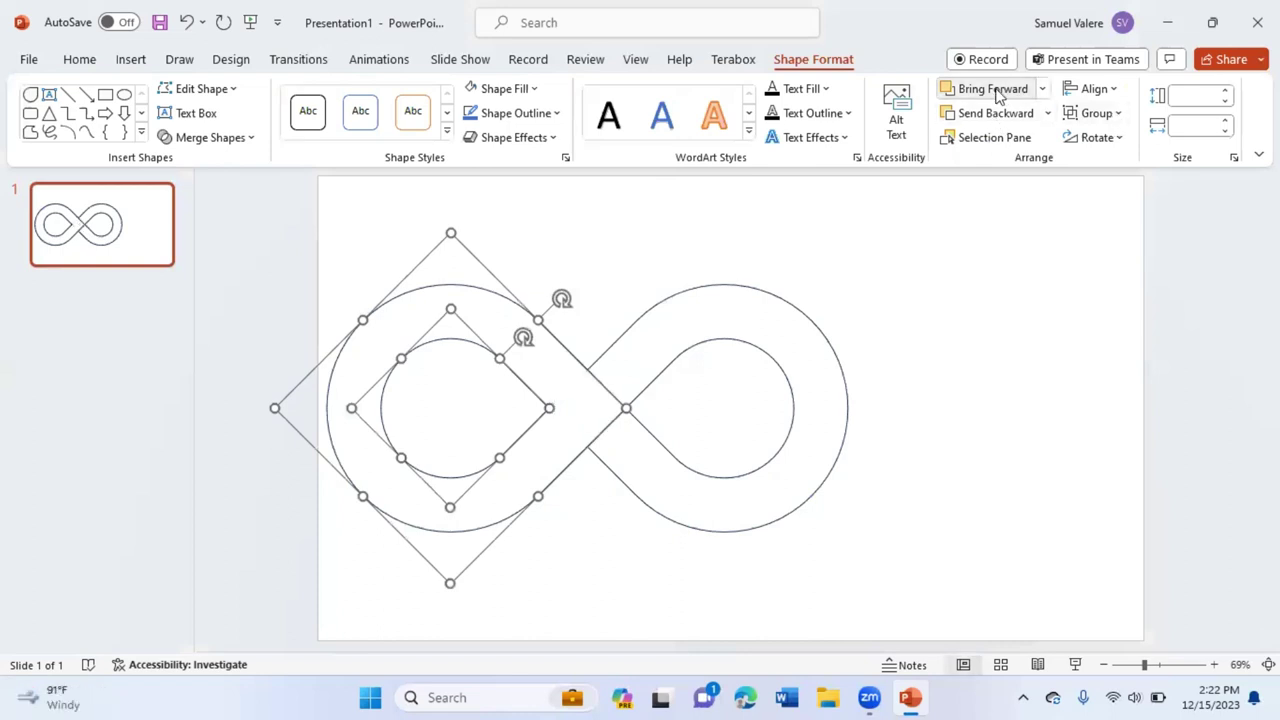
left_click(622, 340)
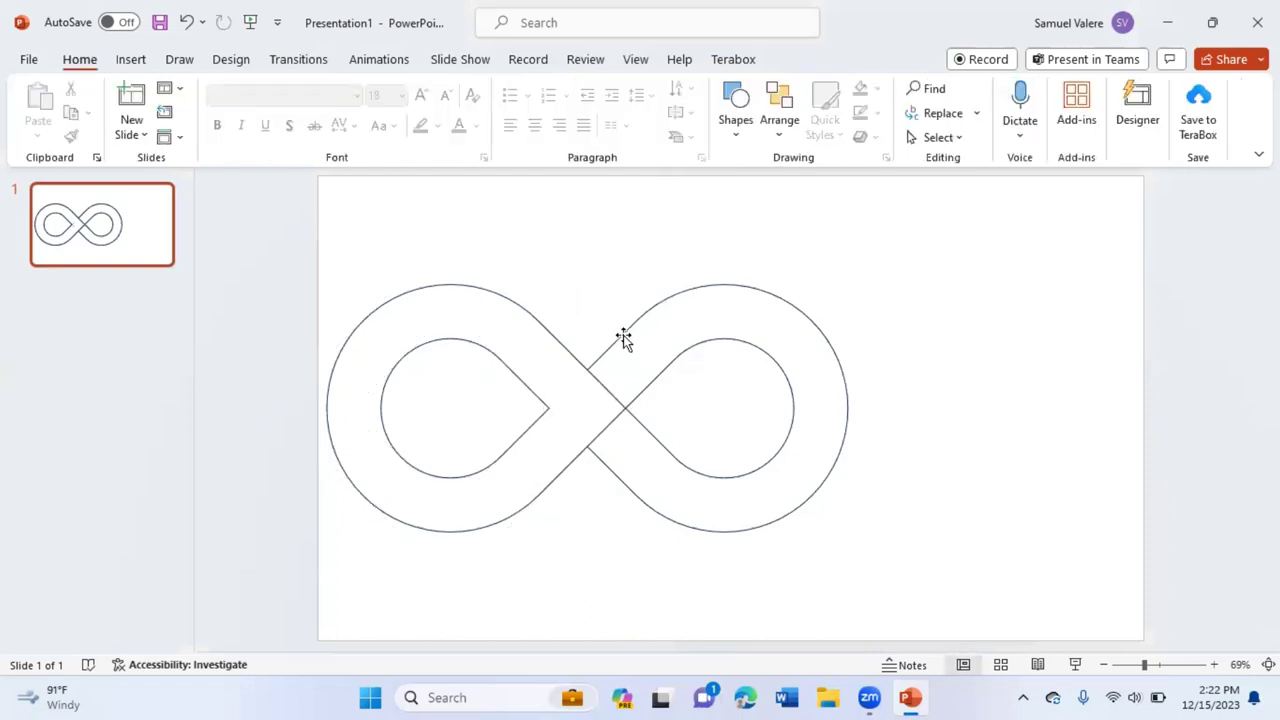
Send the right outer teardrop back a layer, then delete the selected loop.
key("Tab")
left_click(985, 90)
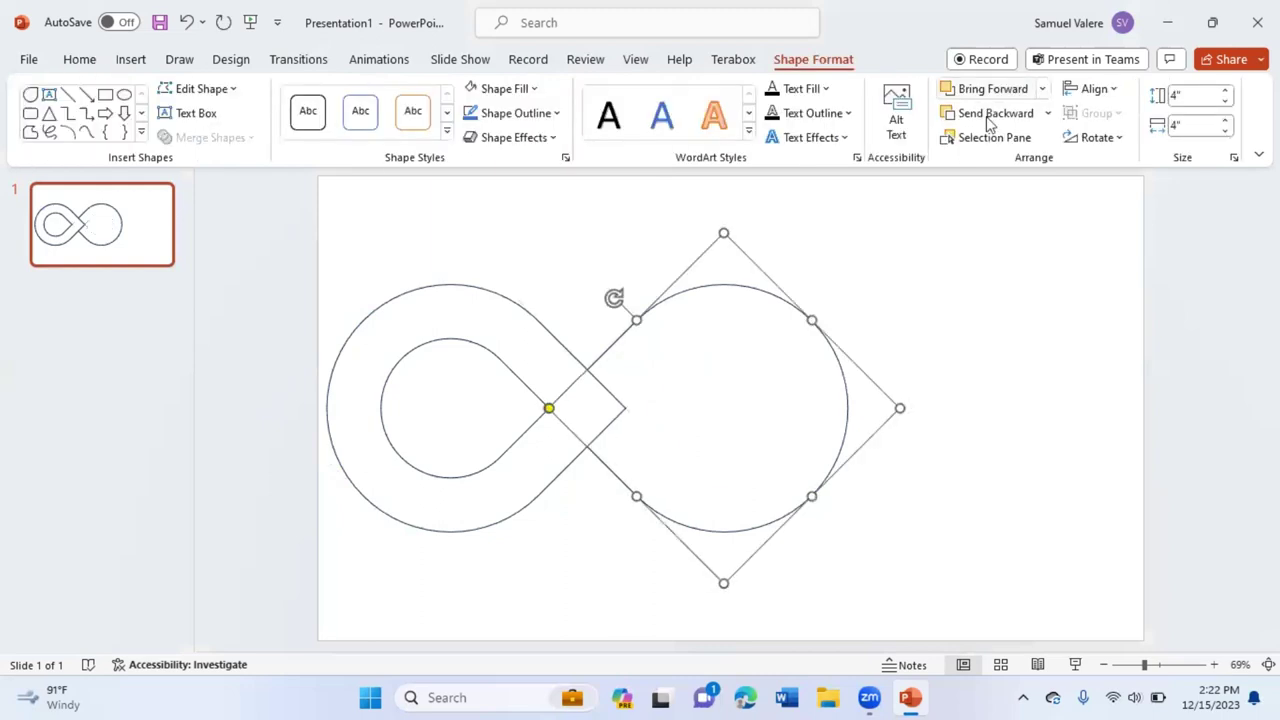
left_click(990, 113)
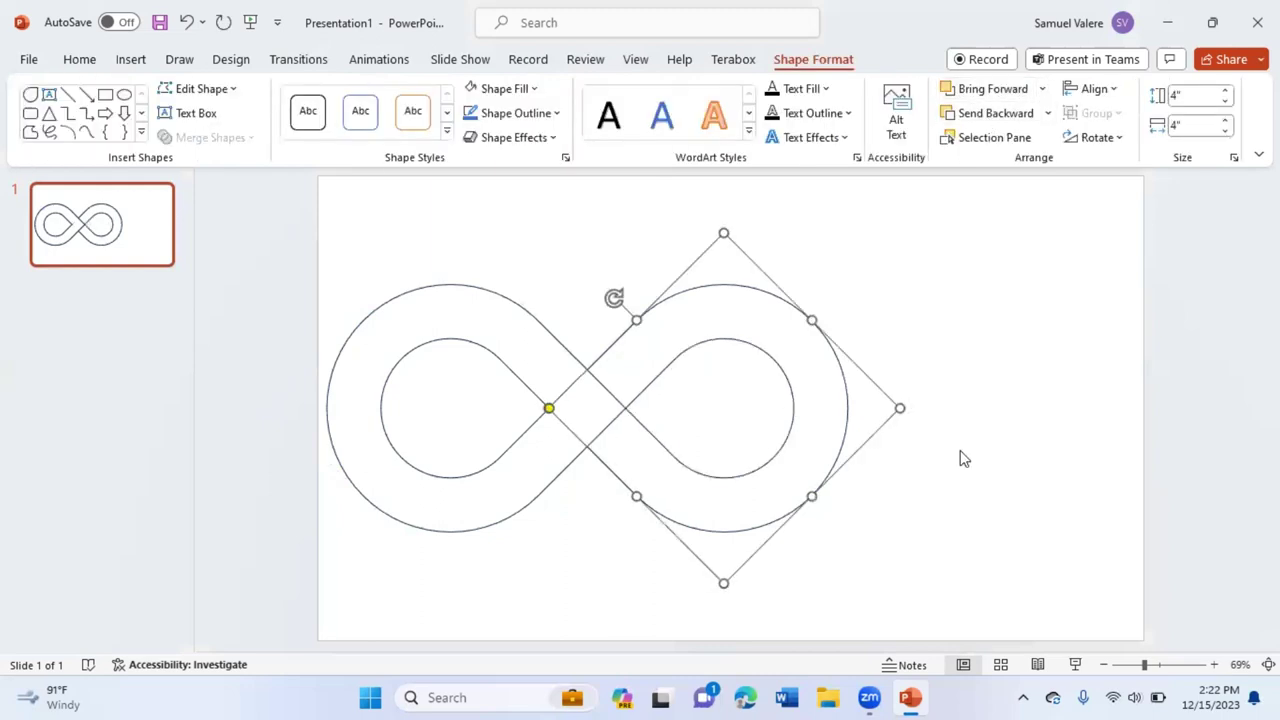
key("Delete")
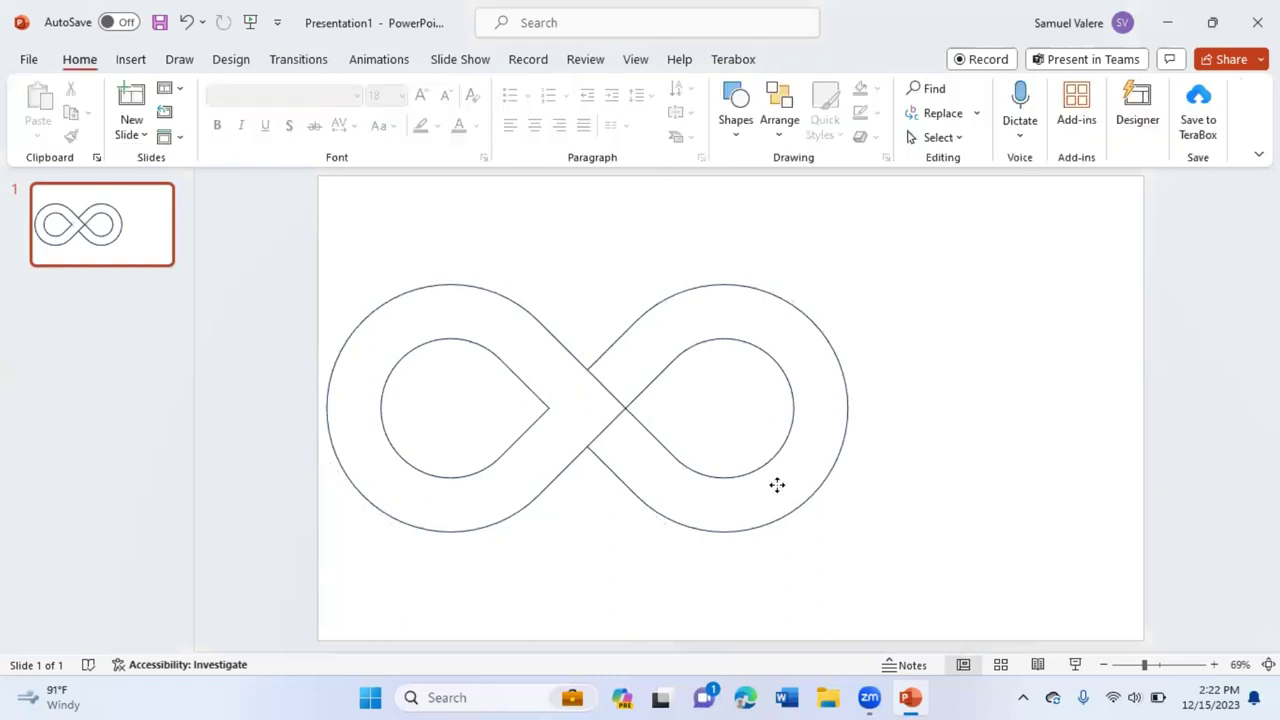
Restore the deleted loop and make both infinity halves unfilled.
key("ctrl+z")
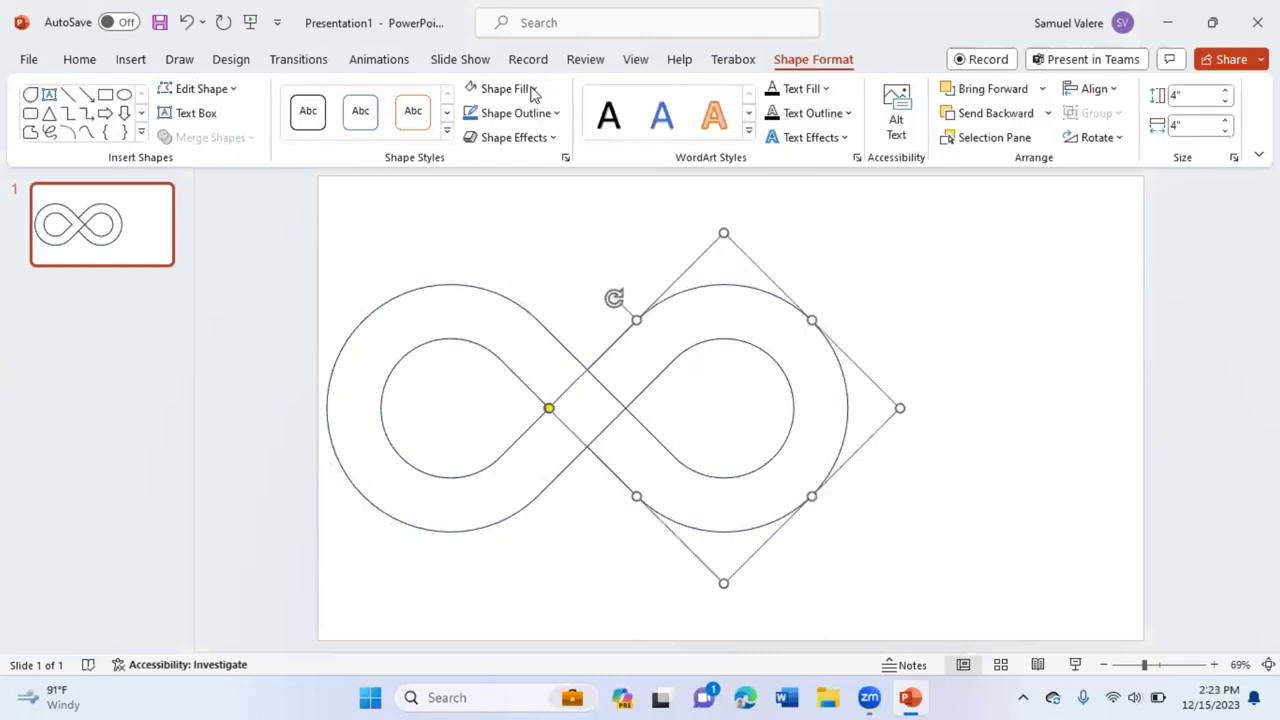
left_click(533, 90)
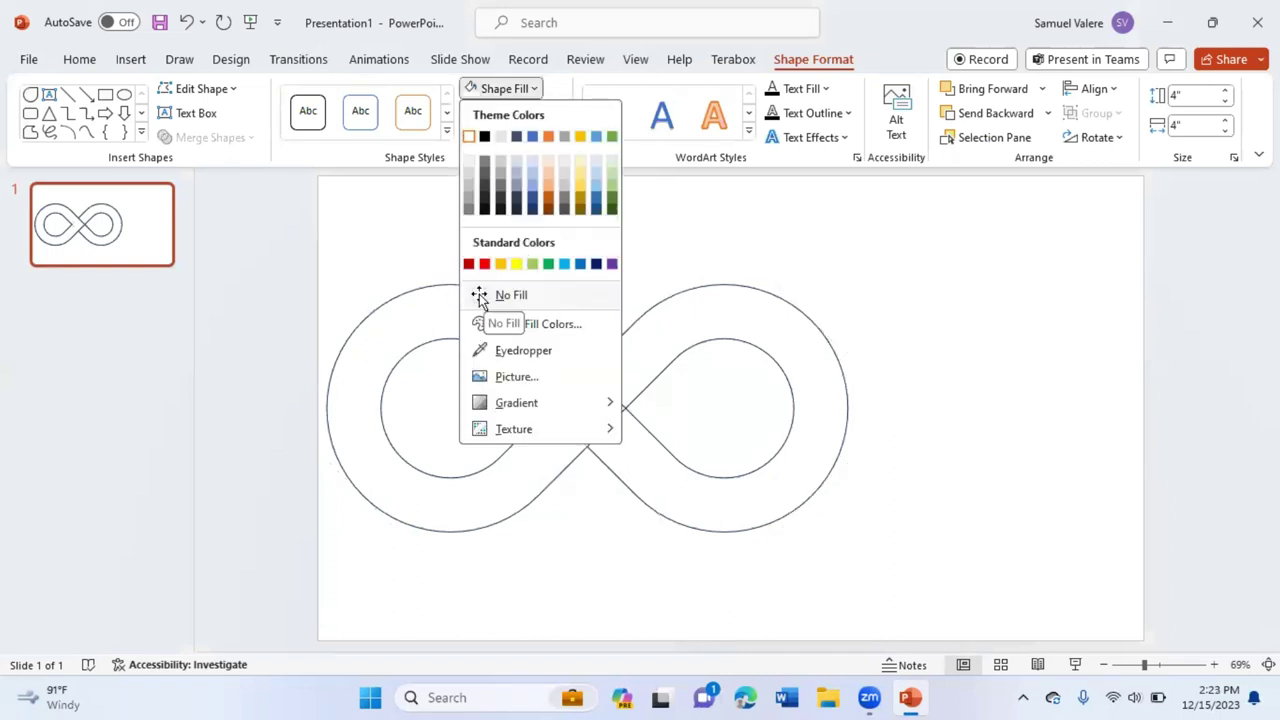
left_click(481, 296)
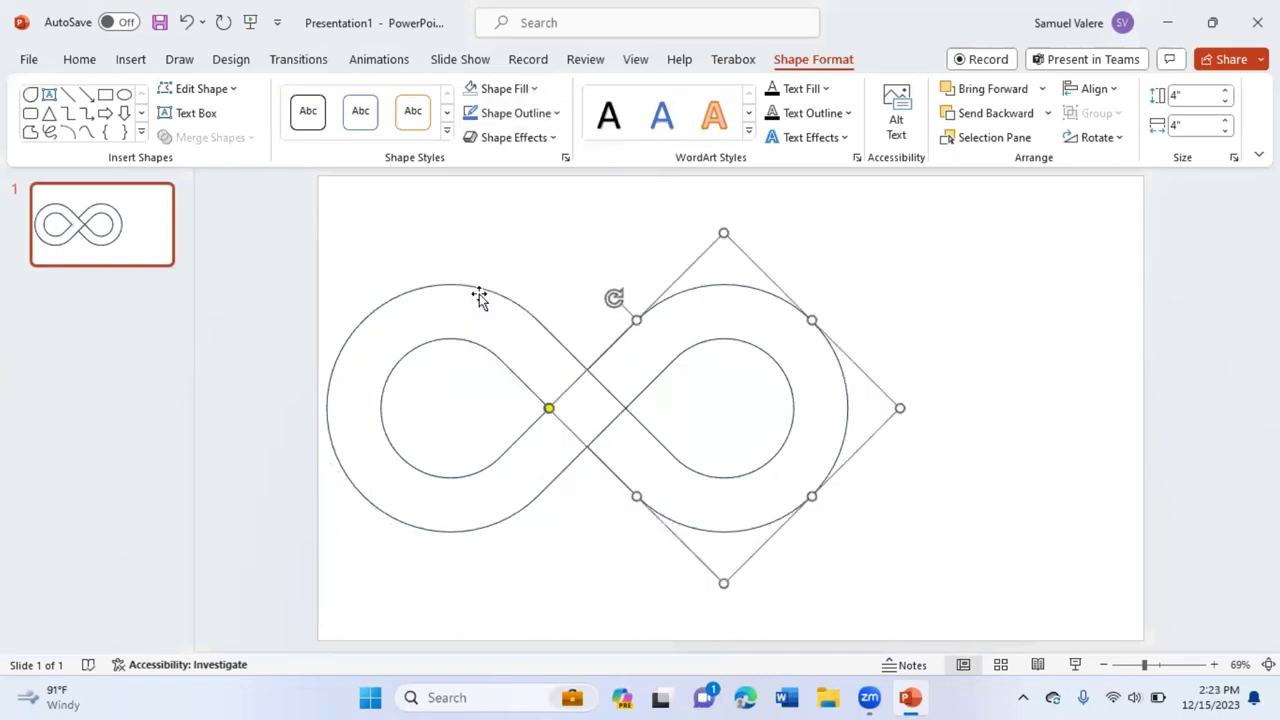
left_click(550, 460)
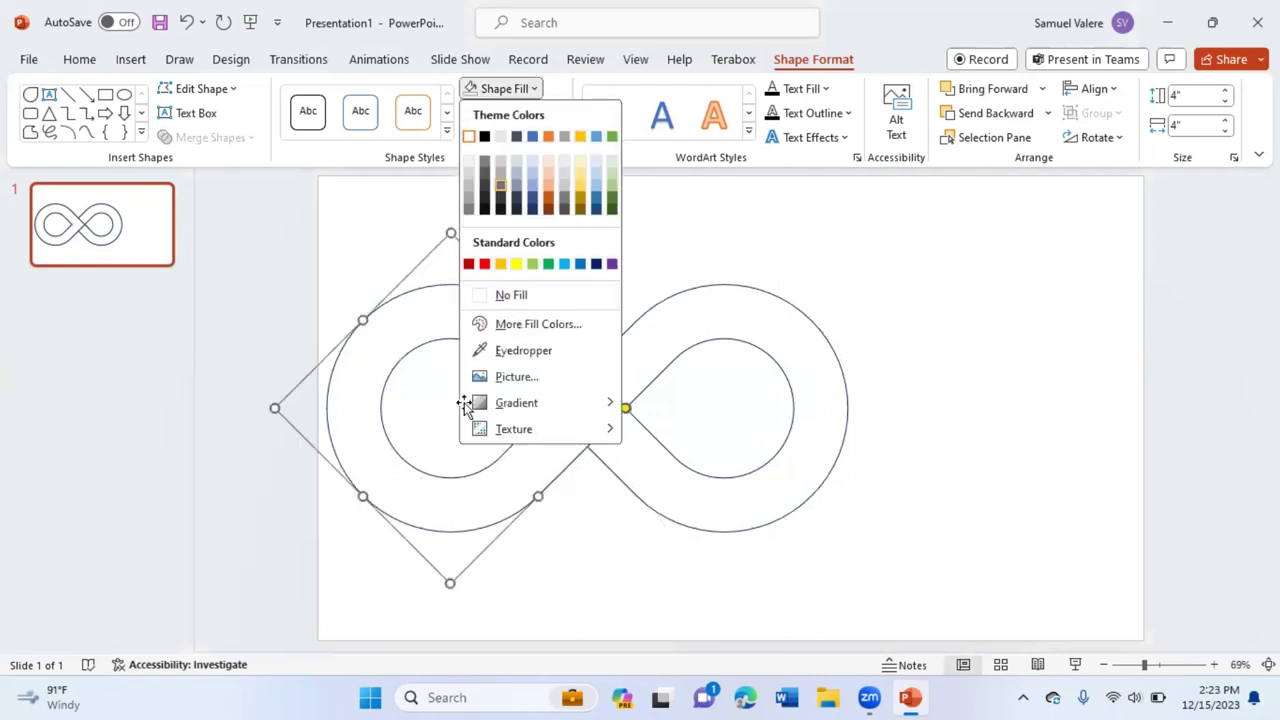
left_click(711, 408)
left_click(702, 395, "shift")
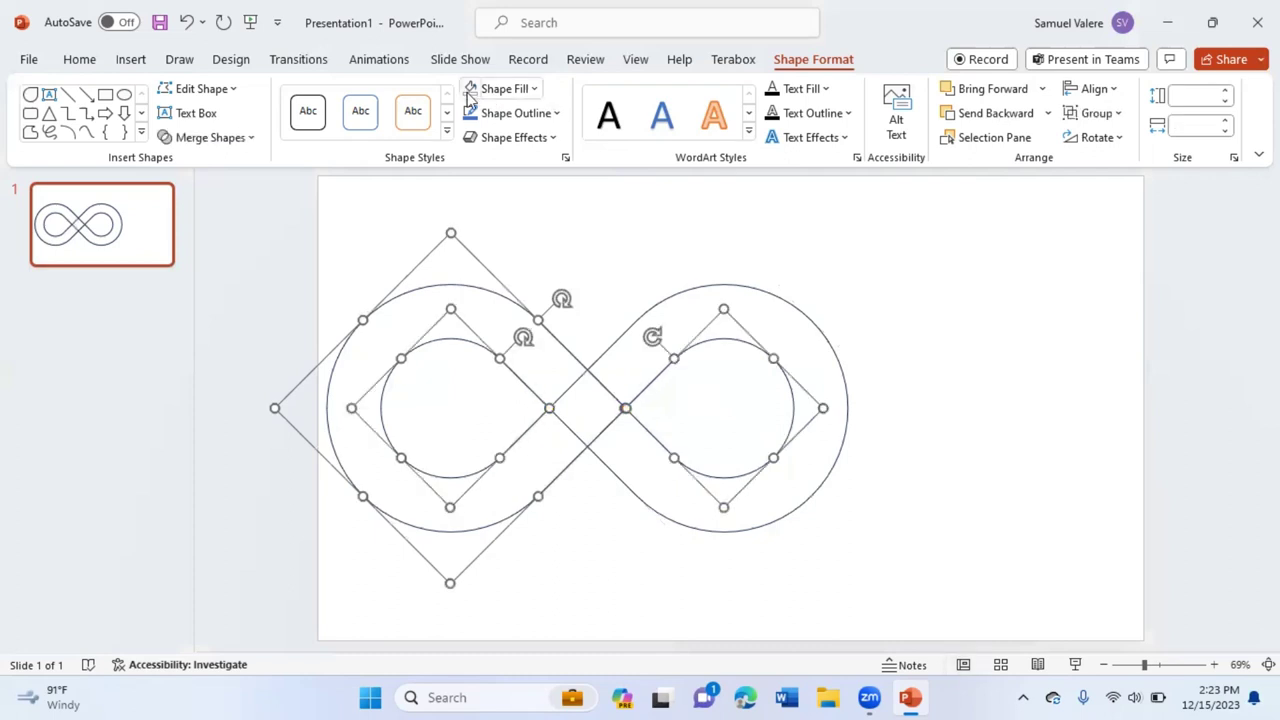
left_click(939, 358)
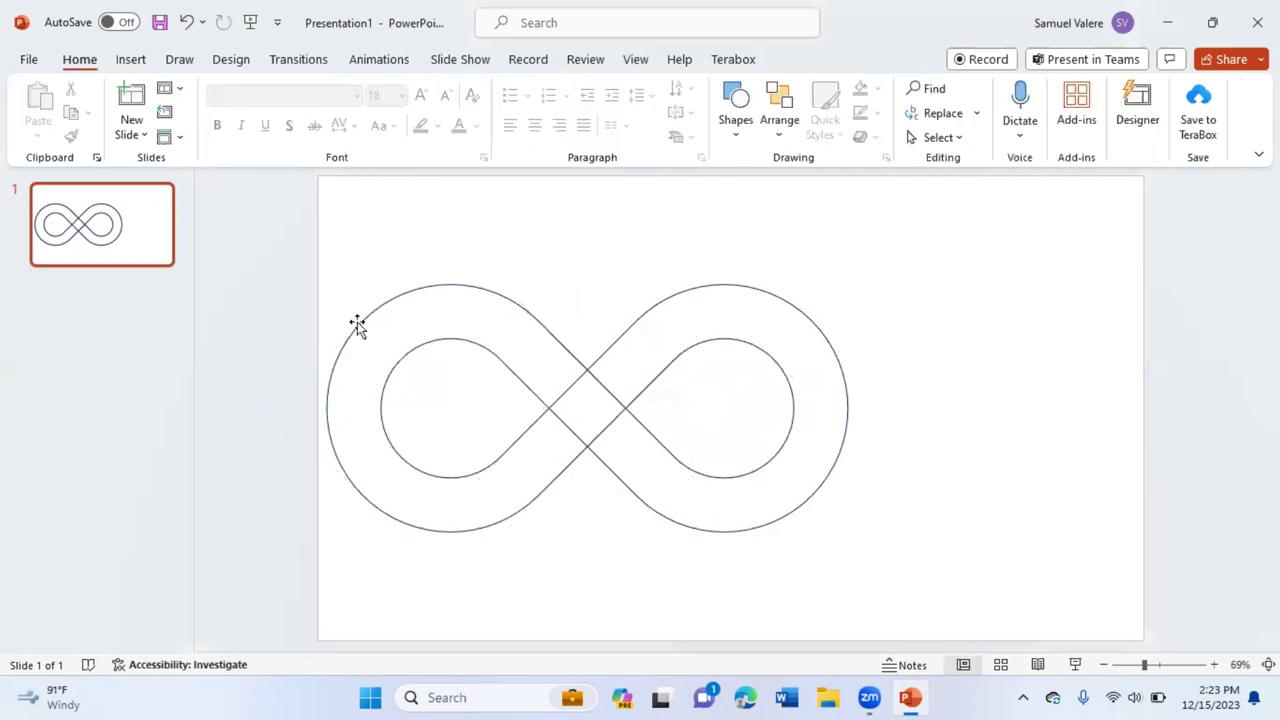
Select all four loop shapes and move the infinity outline slightly upward.
left_click(440, 347)
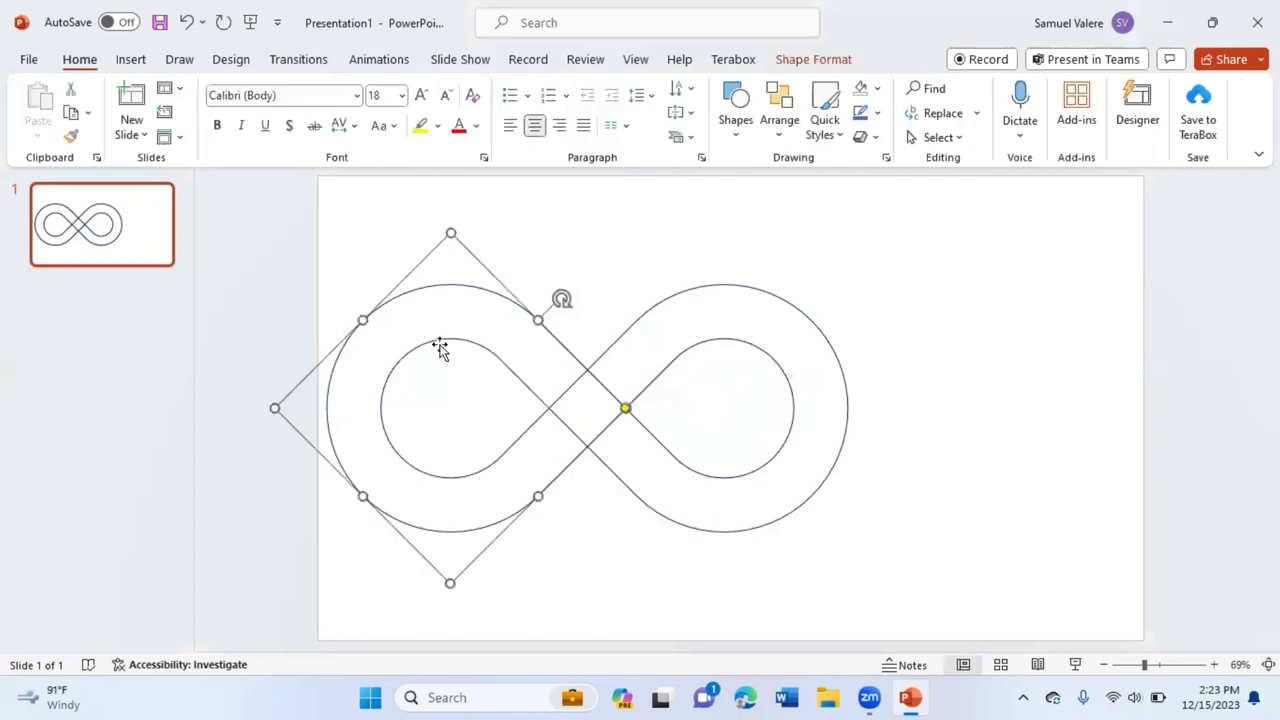
left_click(651, 434, "shift")
left_click(666, 302, "shift")
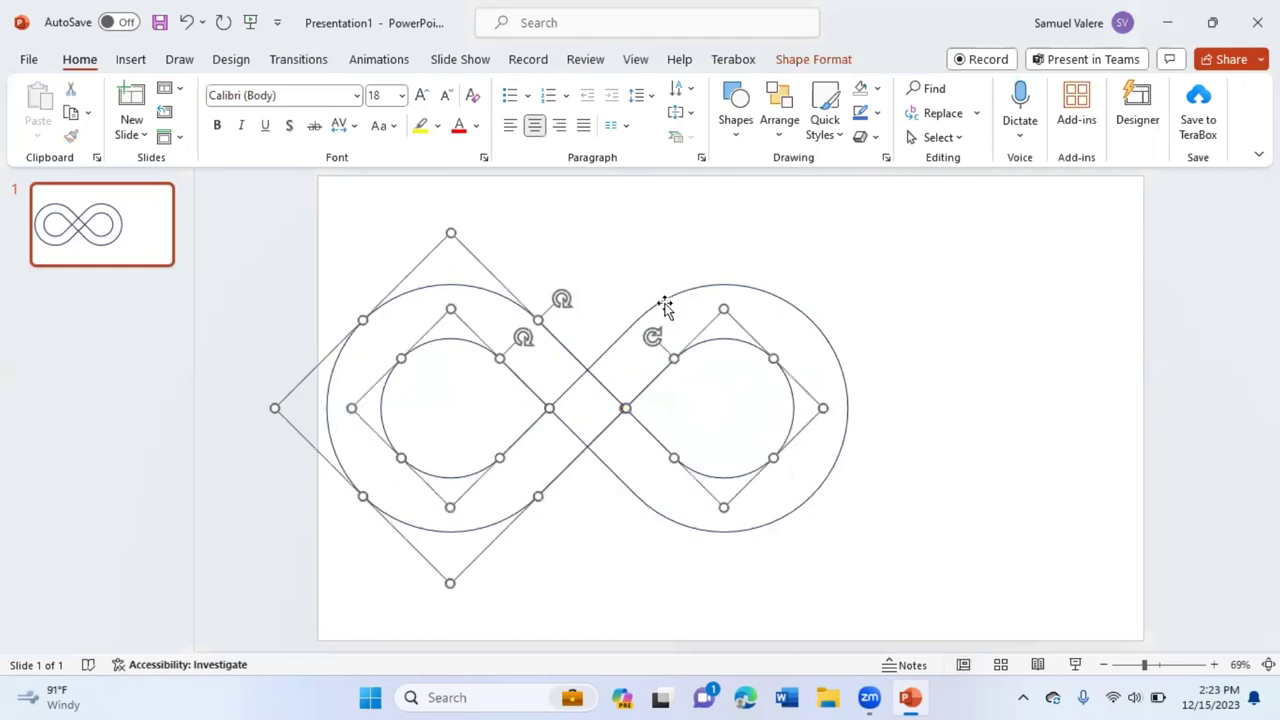
left_click(666, 302, "shift")
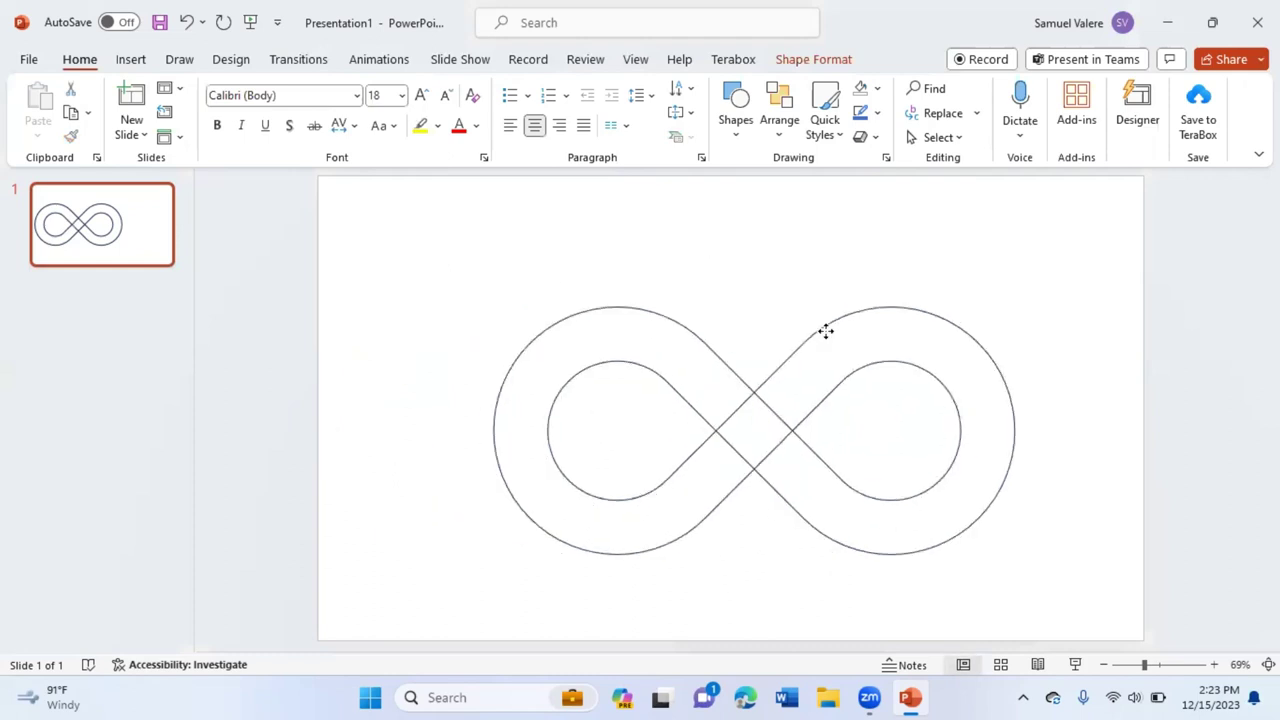
left_click_drag(803, 335, 803, 312)
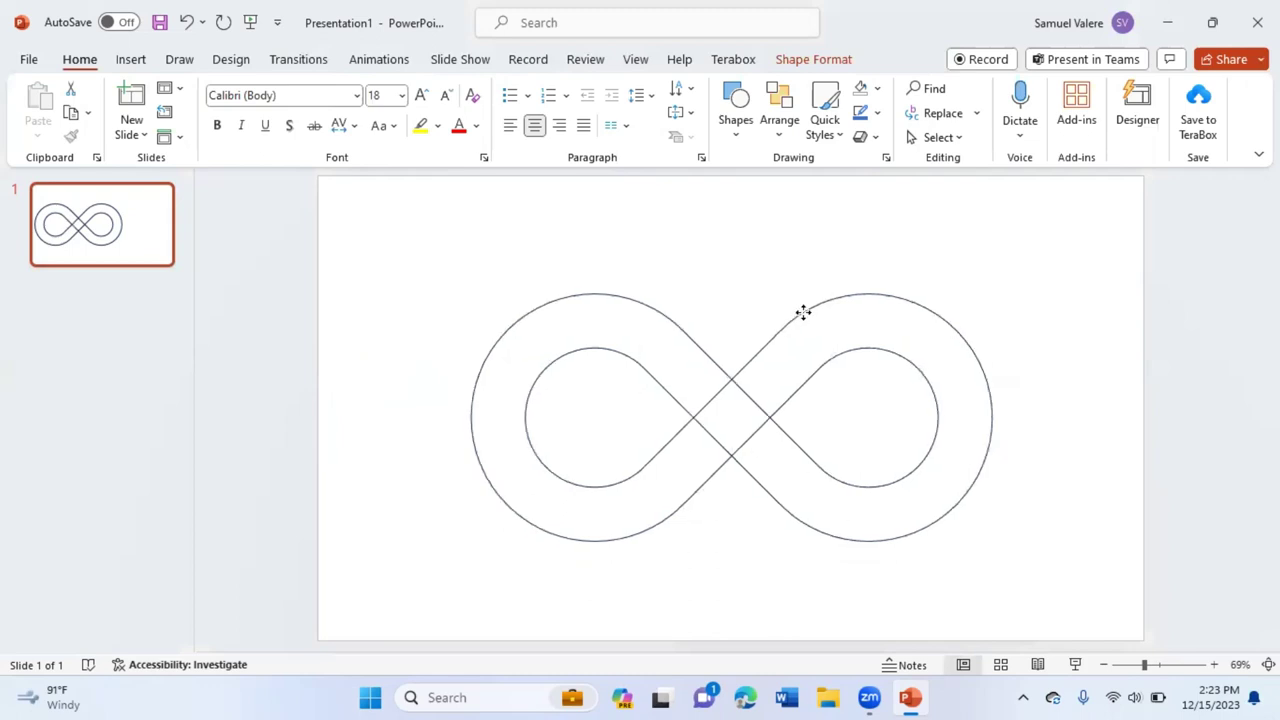
key("ctrl+a")
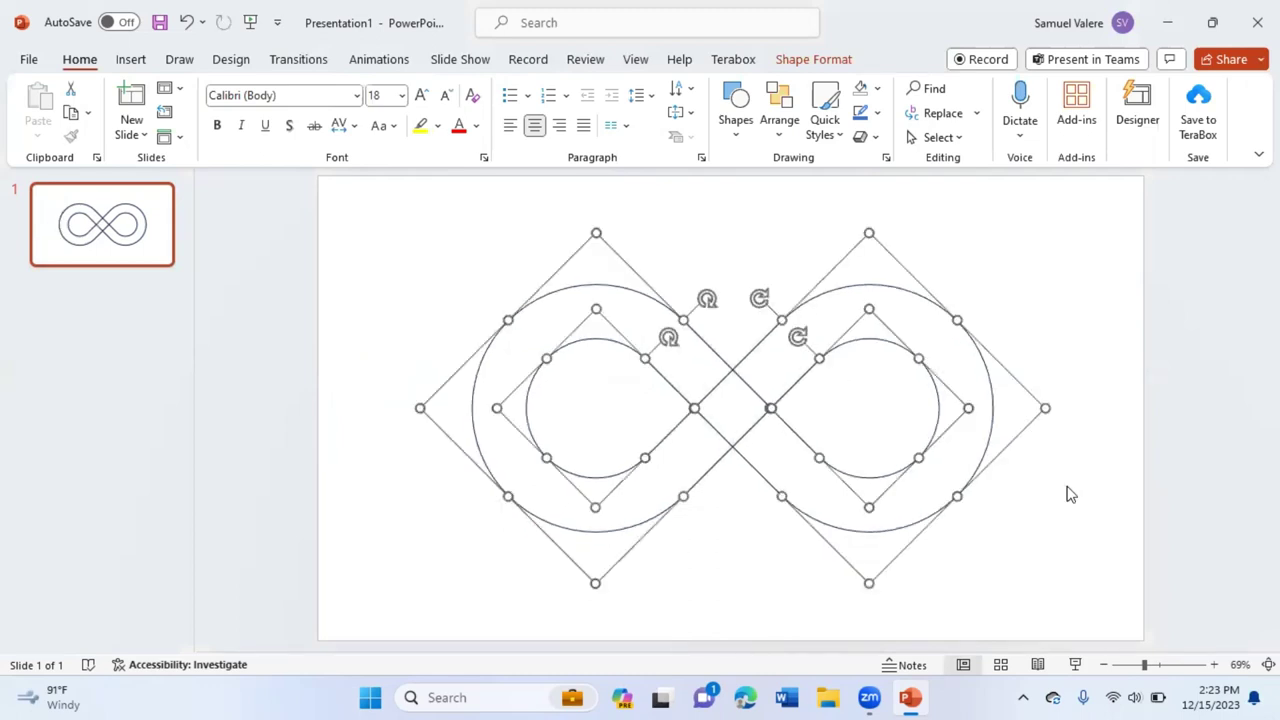
left_click(1066, 491)
Duplicate the right outer loop and offset the copy down and right.
left_click(924, 522)
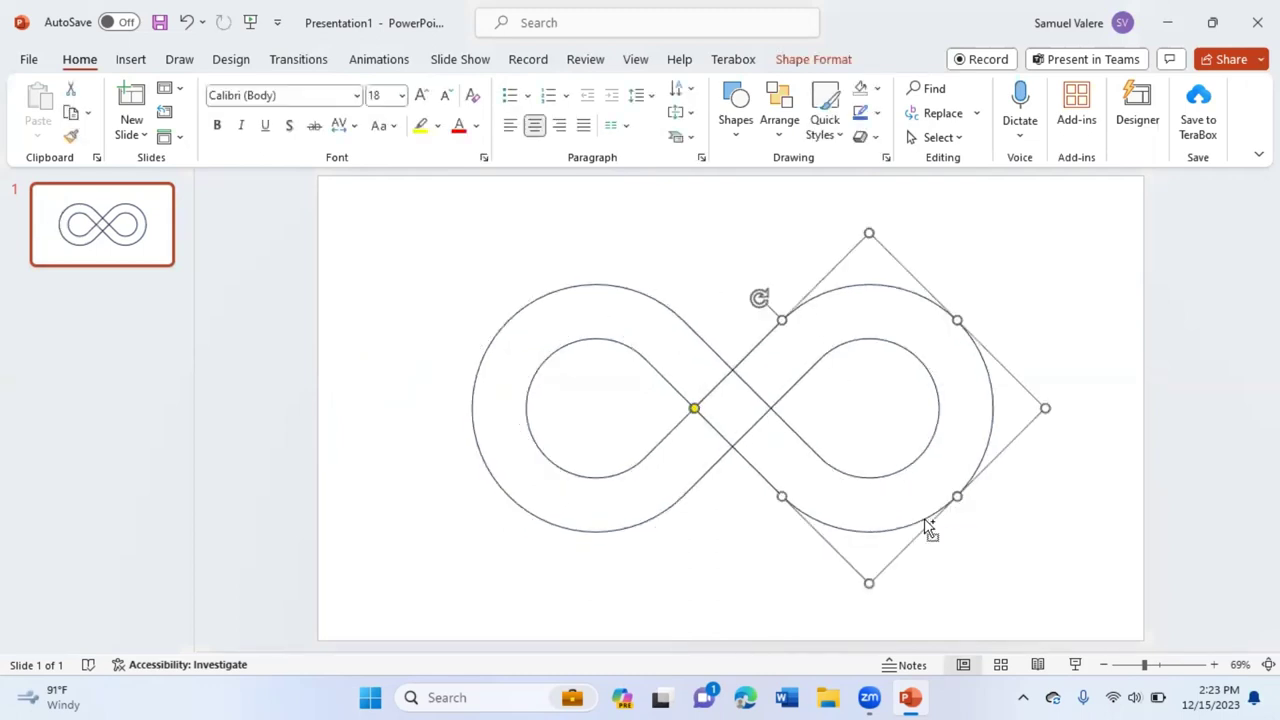
key("ctrl+d")
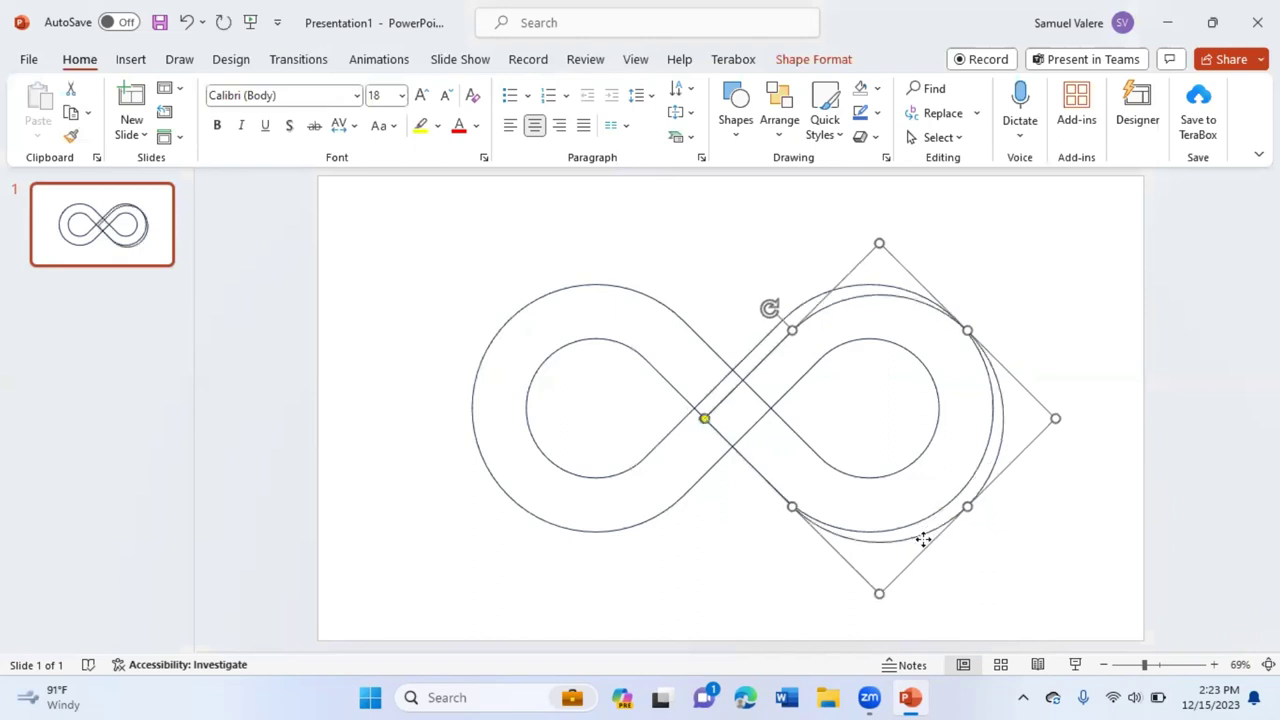
left_click_drag(923, 539, 947, 562)
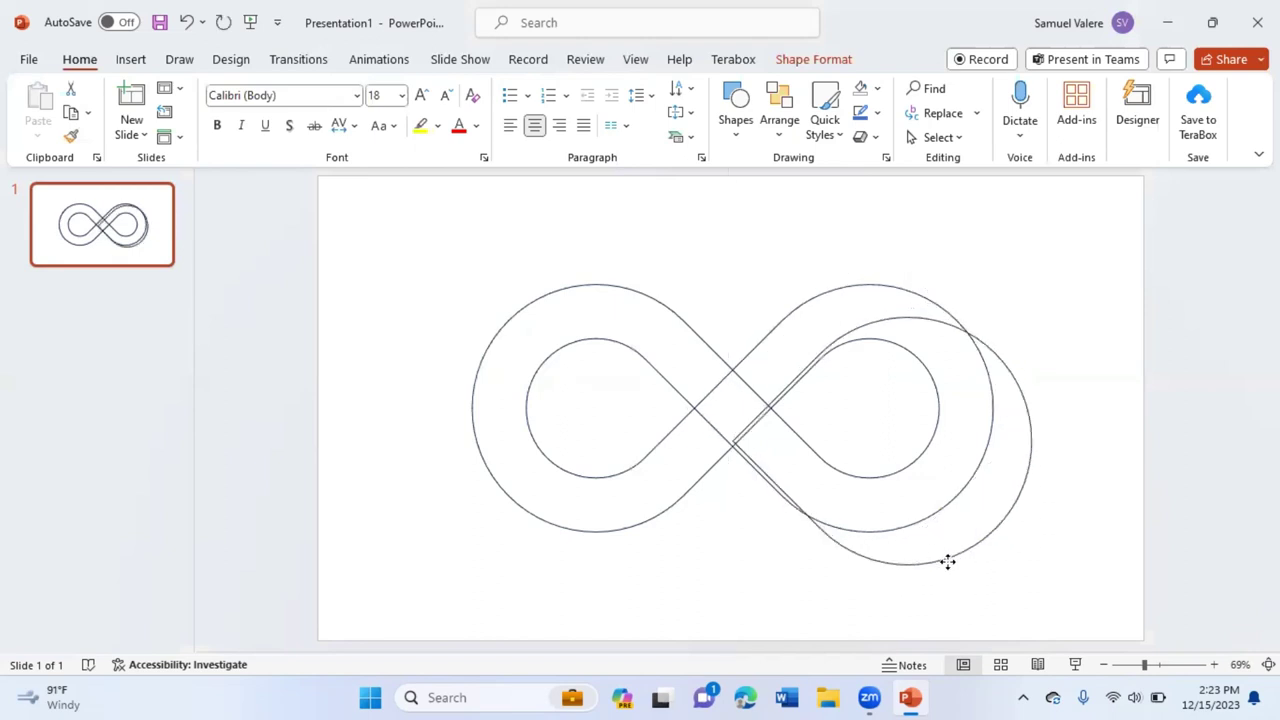
left_click_drag(947, 562, 949, 564)
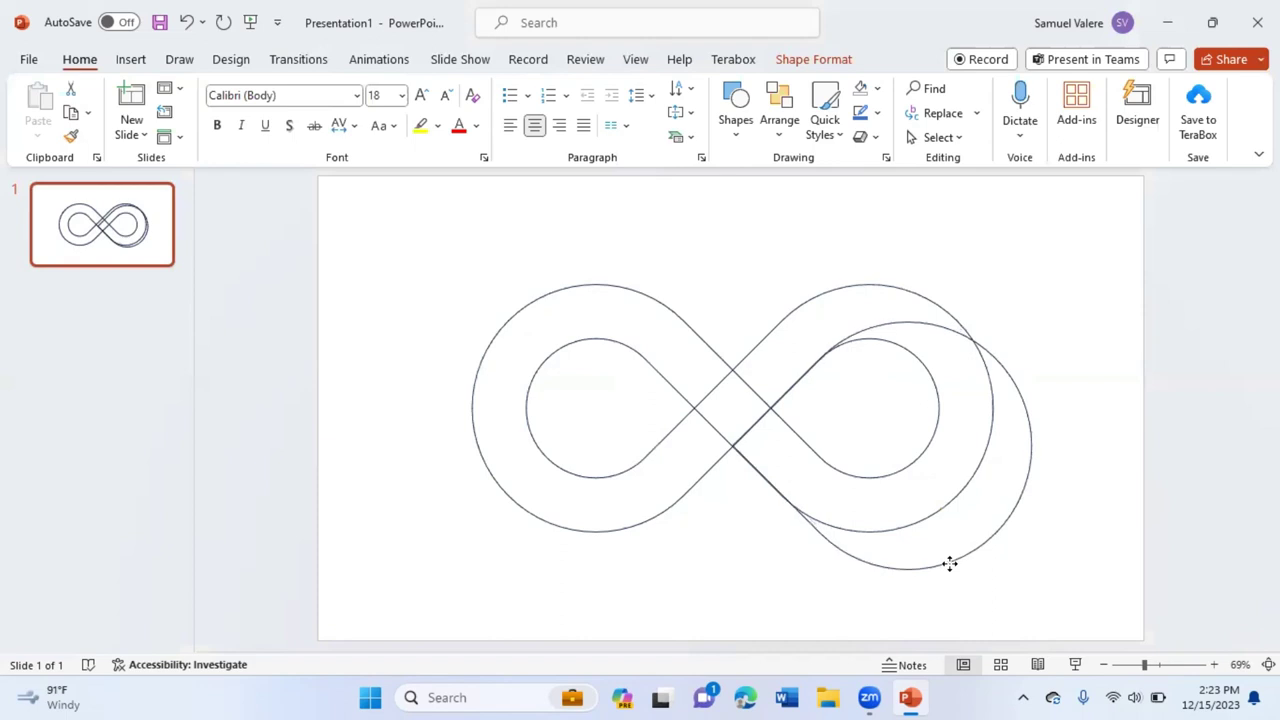
Duplicate the left outer loop, offset it up-left, and select the left loops.
left_click(625, 288)
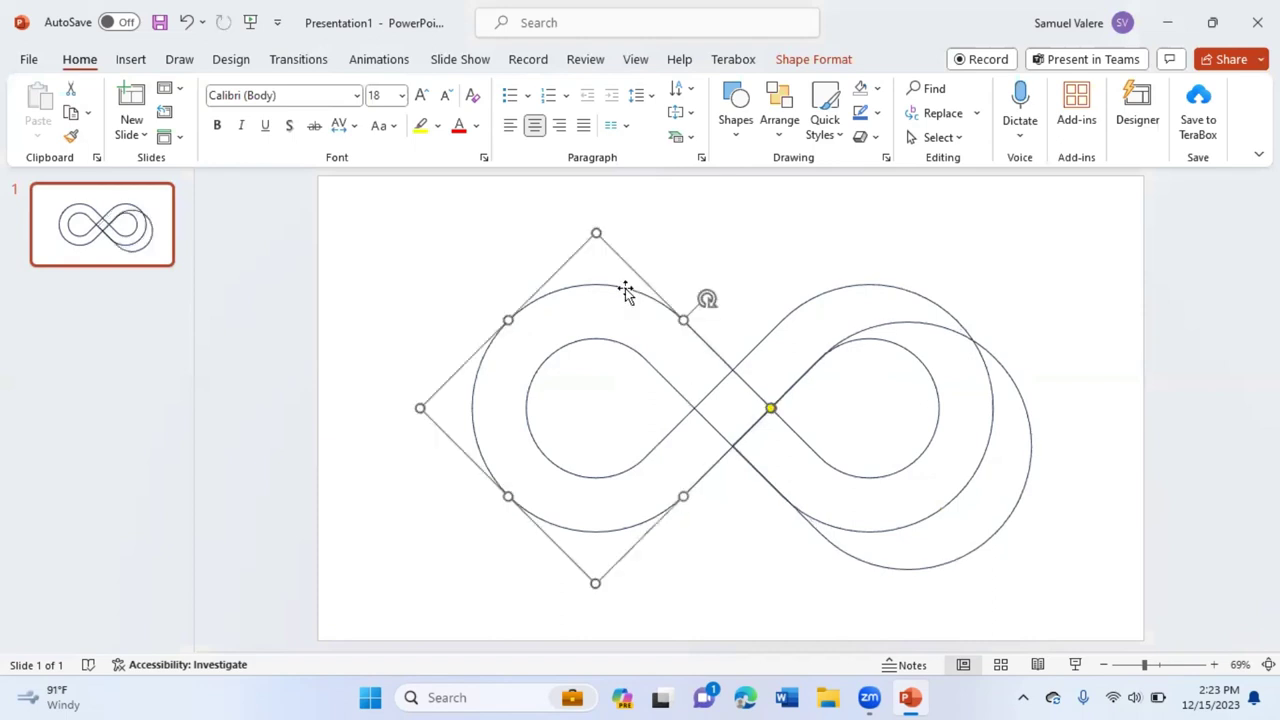
key("Right")
key("Right")
key("Down")
key("Down")
left_click_drag(601, 300, 554, 252)
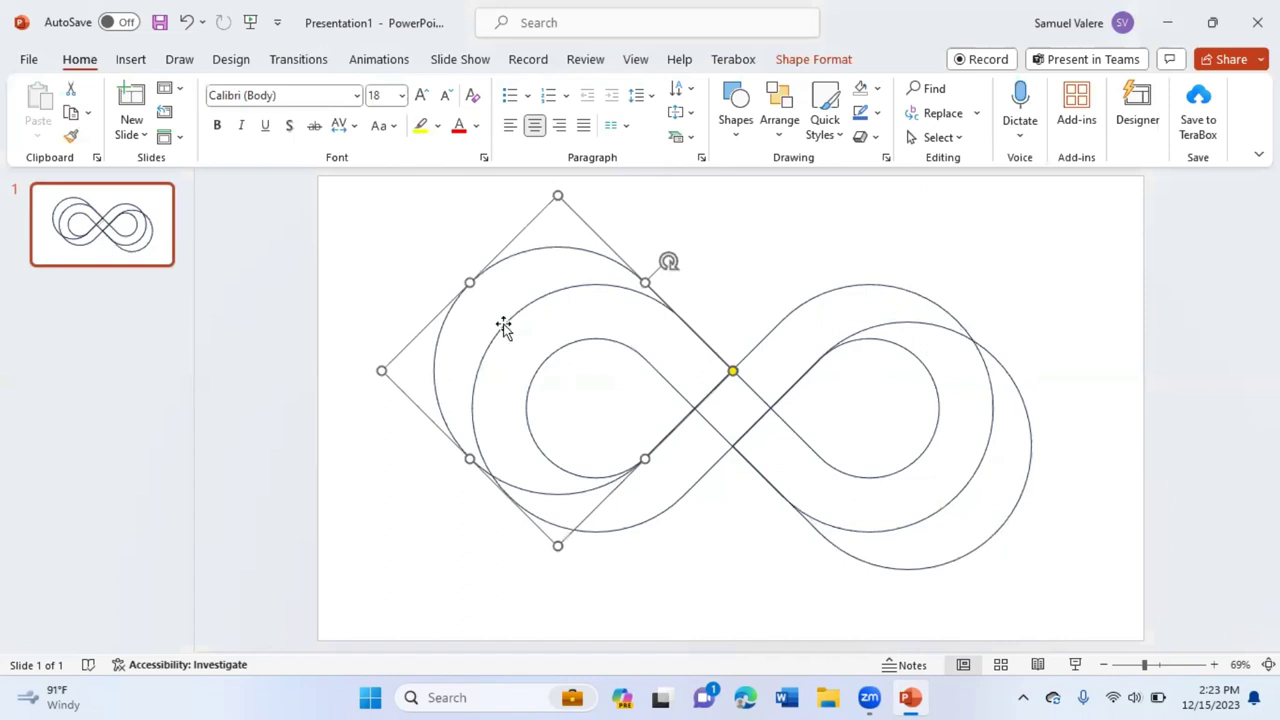
left_click(552, 355, "shift")
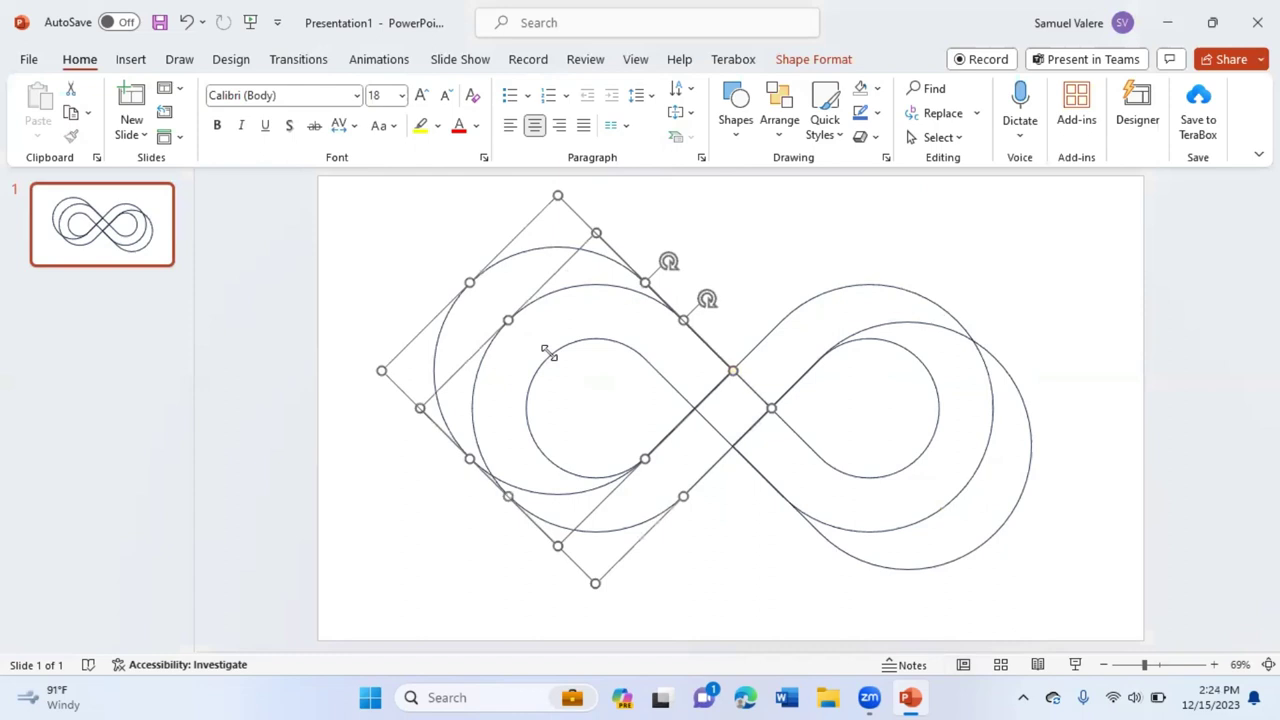
left_click(802, 360, "shift")
Remove the outlines from all selected loop shapes.
left_click(838, 342, "shift")
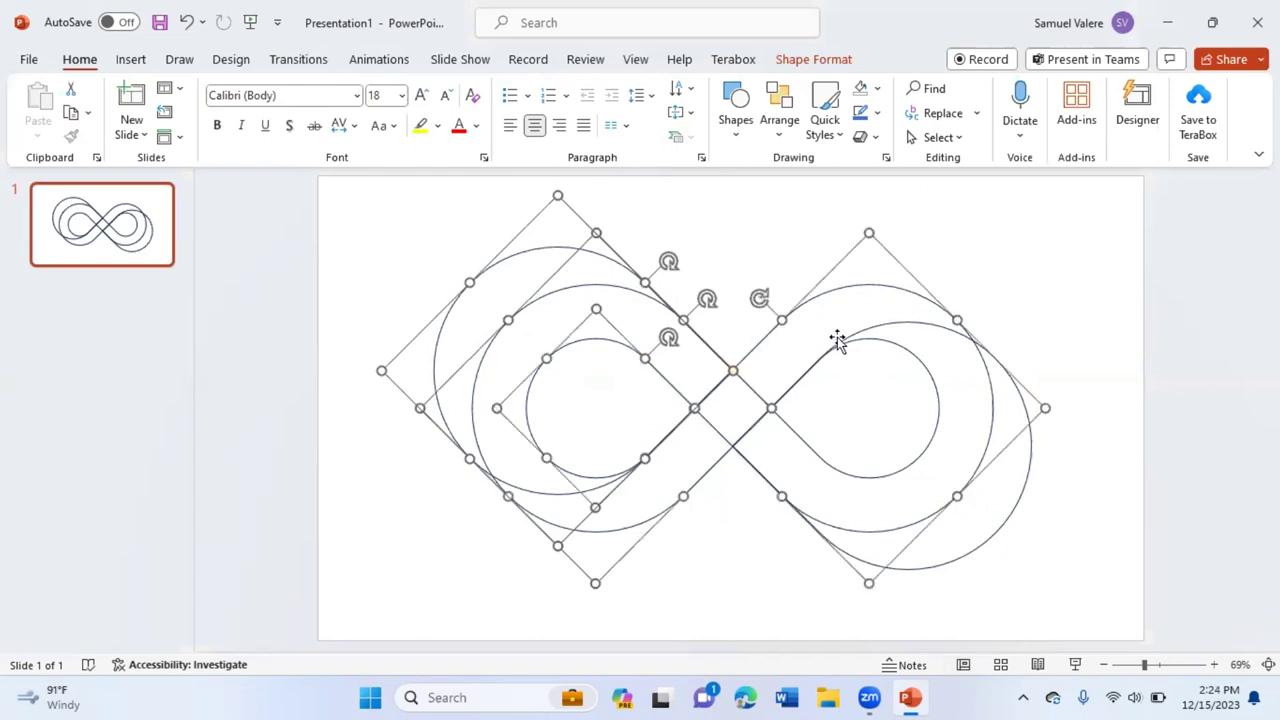
left_click(889, 345, "shift")
left_click(893, 345, "shift")
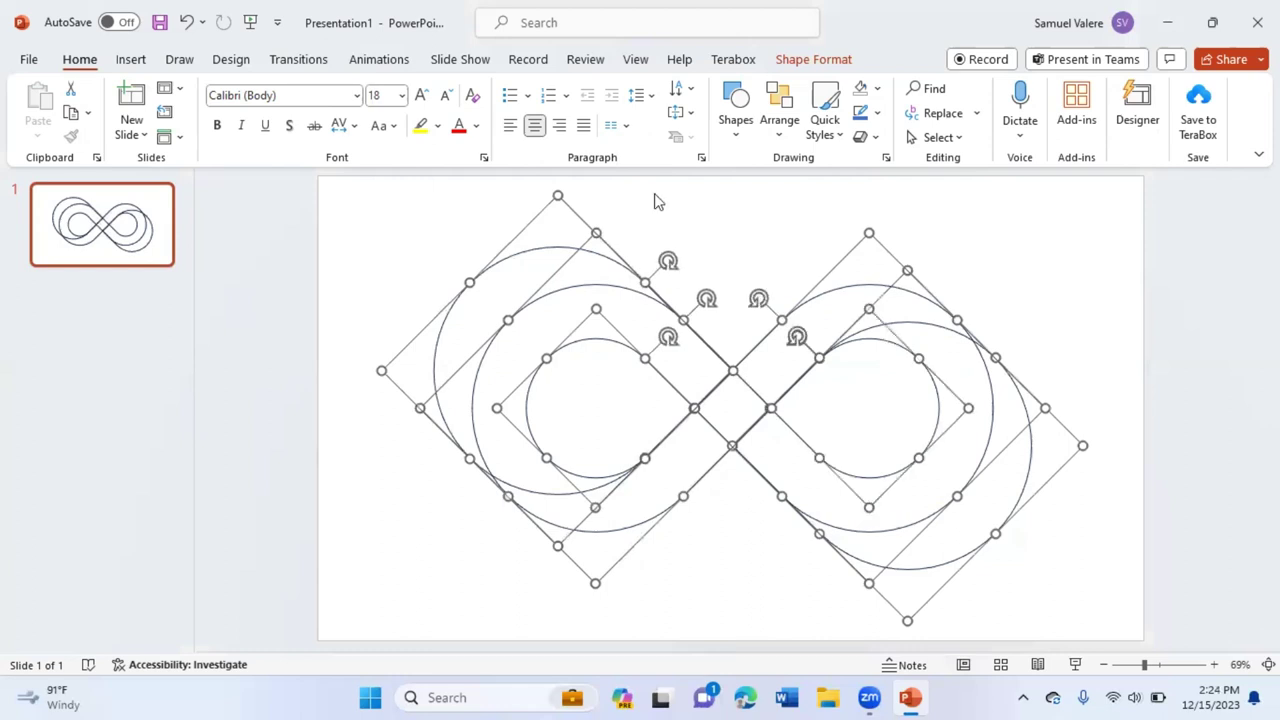
left_click(813, 60)
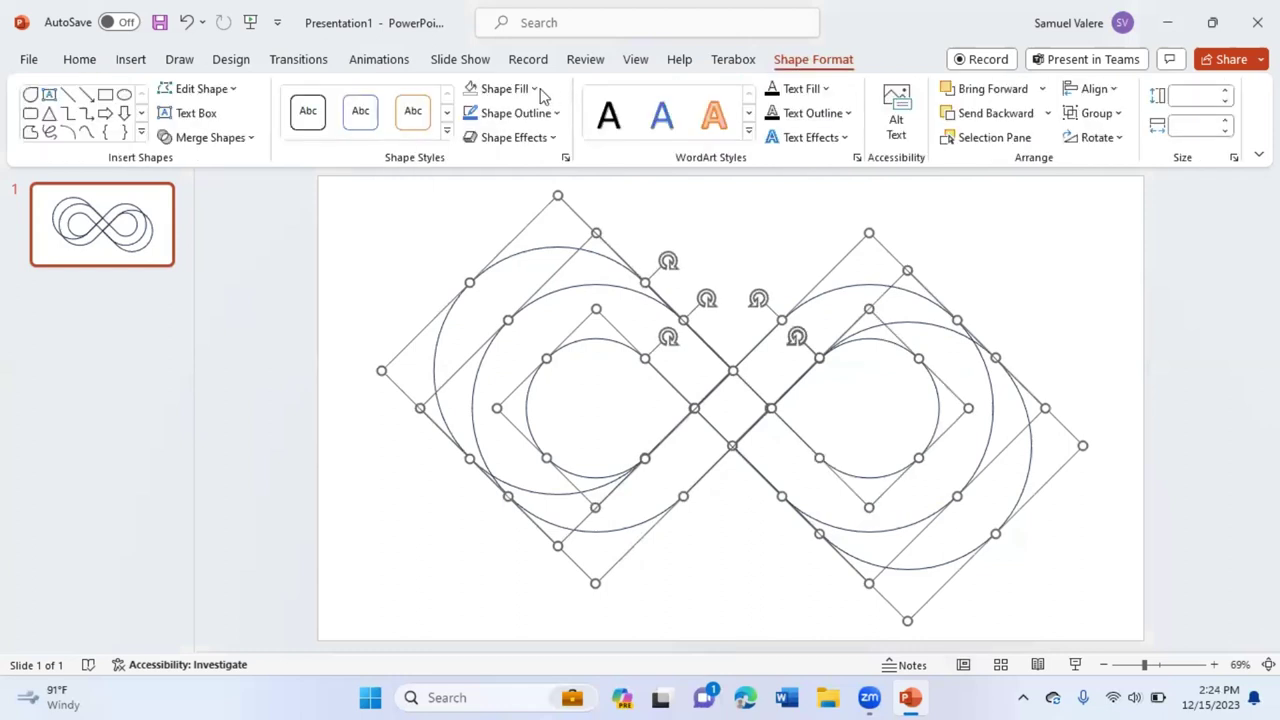
left_click(538, 88)
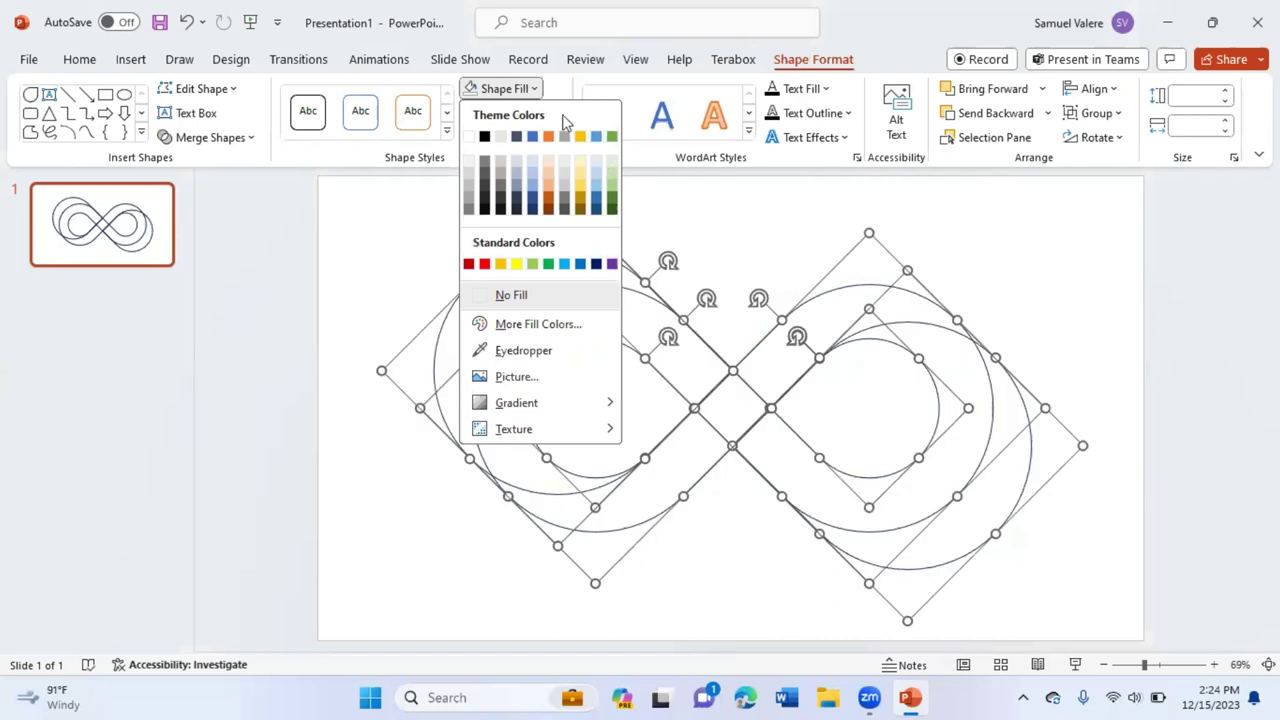
key("Escape")
key("Return")
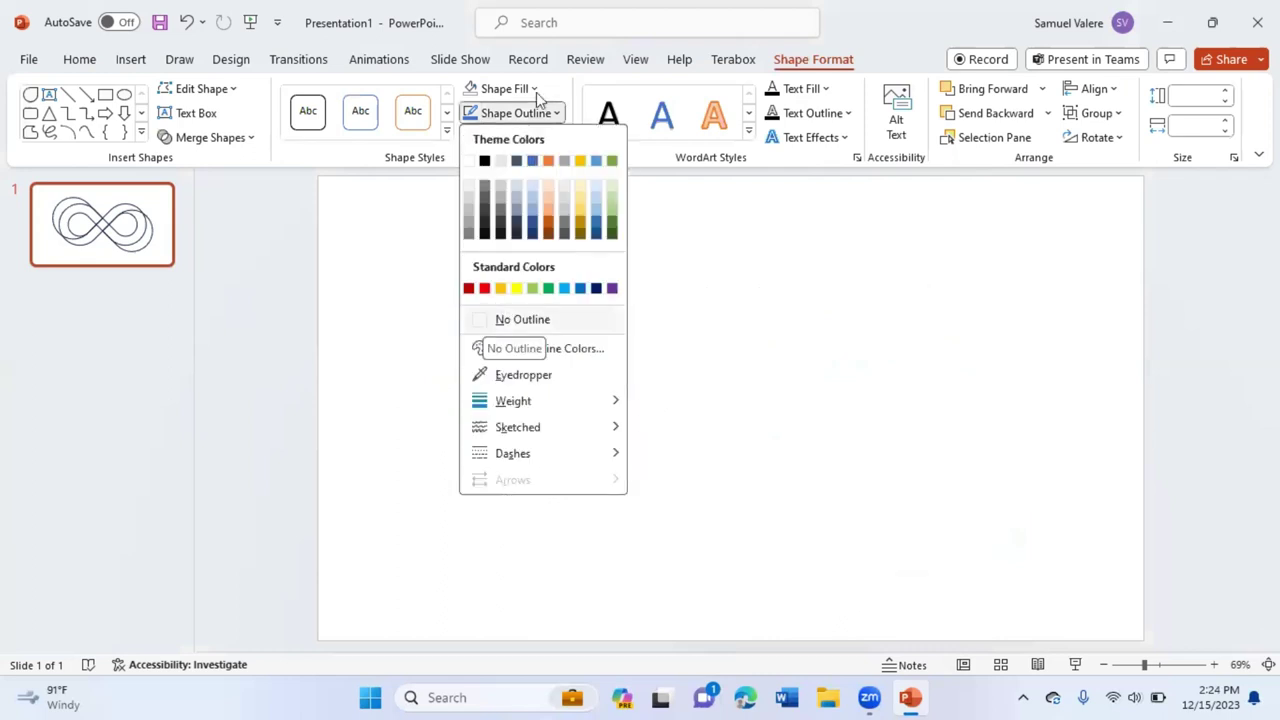
left_click(484, 320)
Fill the loop shapes with solid blue and select everything.
left_click(533, 88)
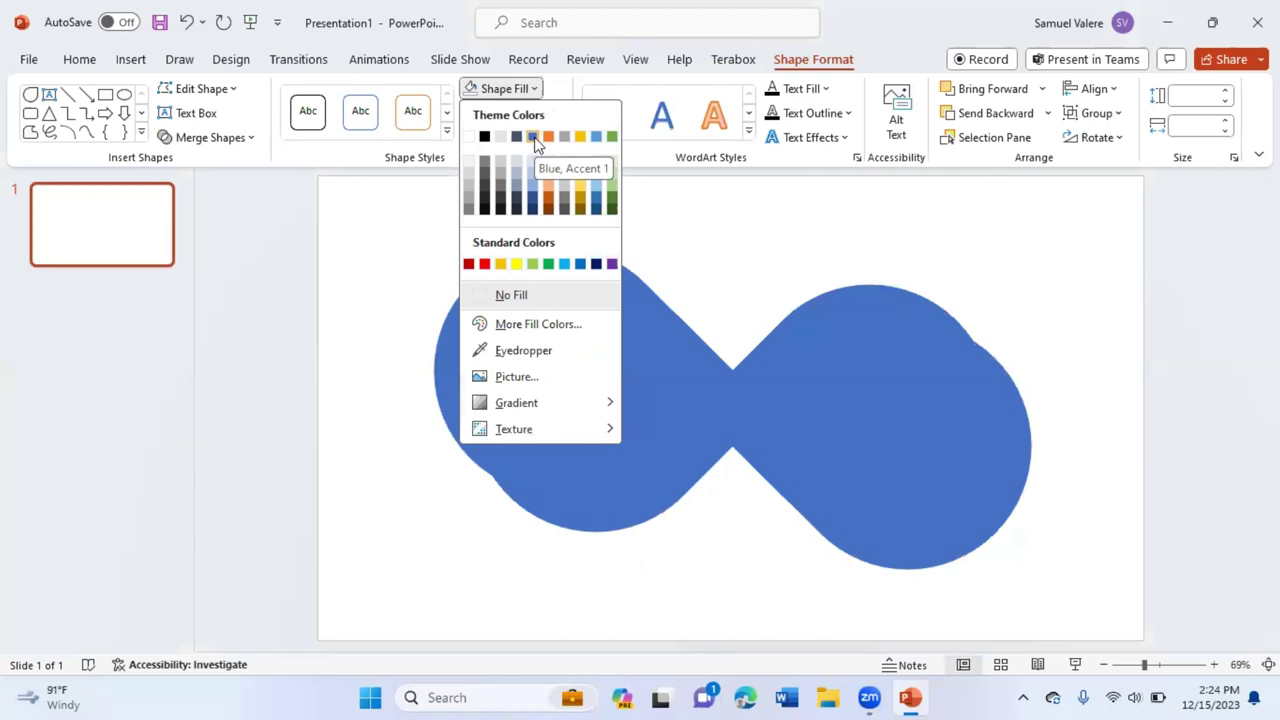
left_click(320, 135)
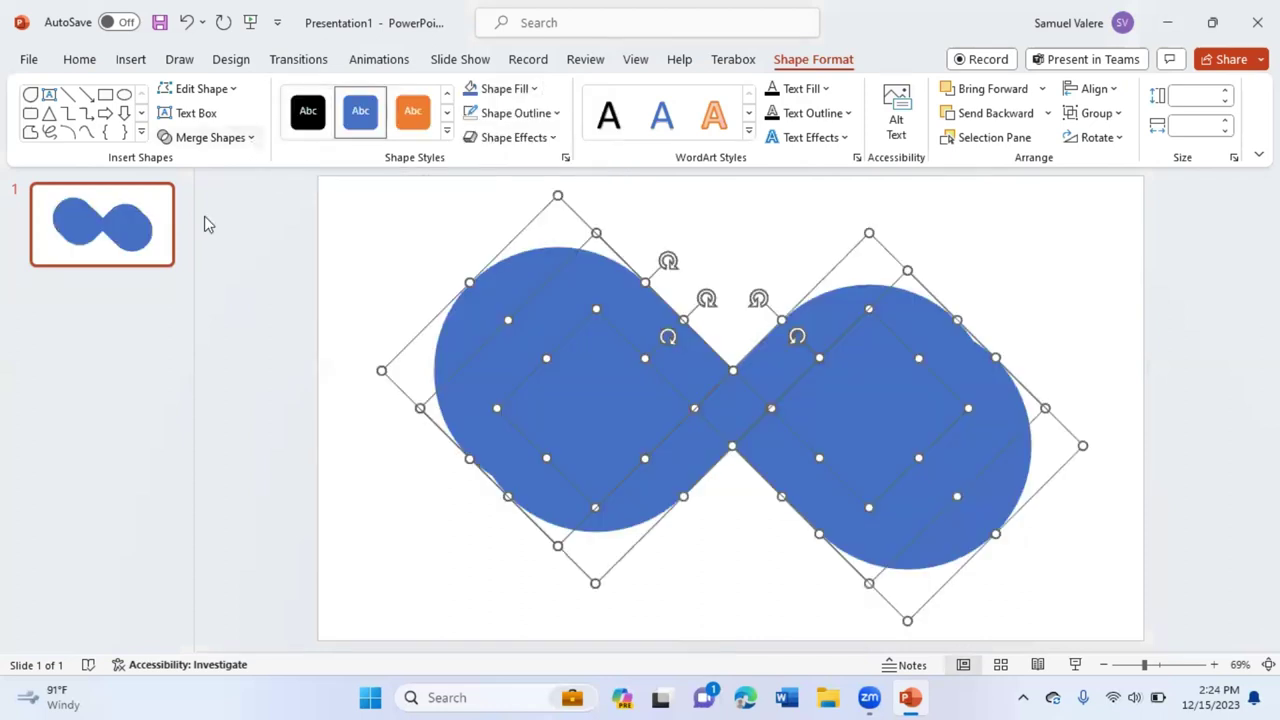
key("ctrl+a")
Delete the left inner loop, right inner circle, and extra right-lobe bulge.
left_click(710, 582)
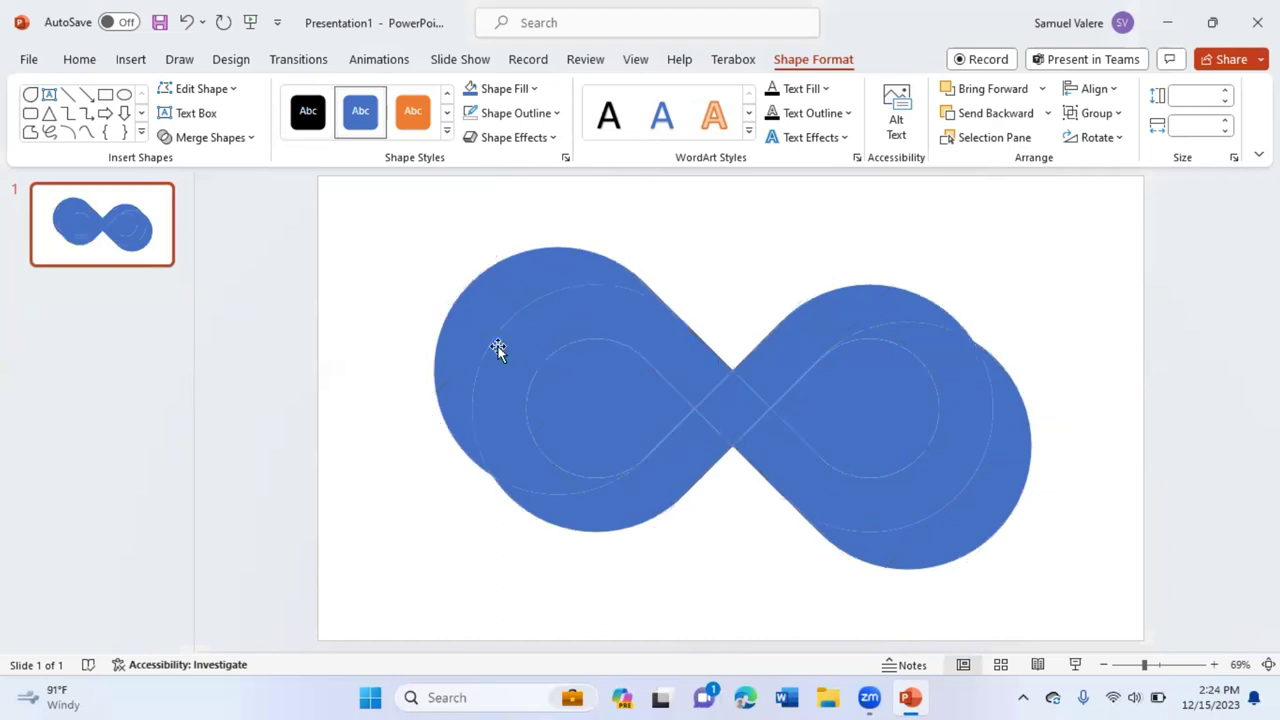
left_click(475, 294)
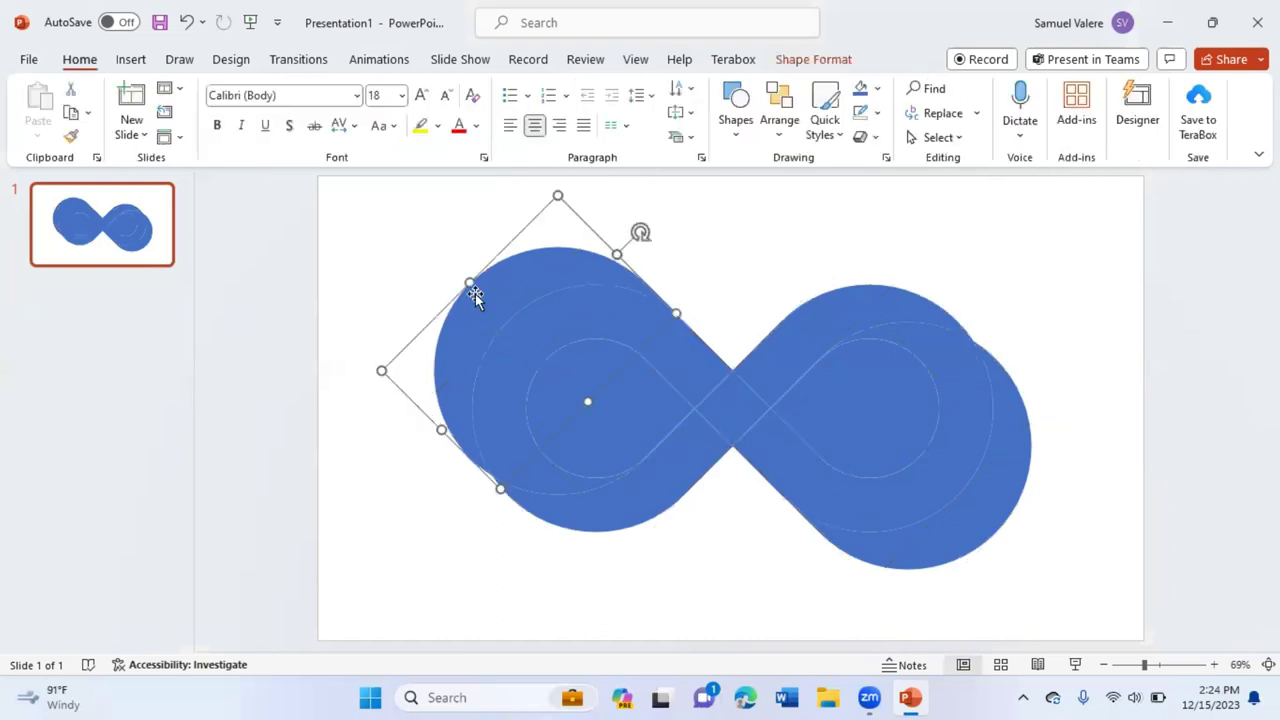
key("Delete")
left_click(880, 399)
key("Delete")
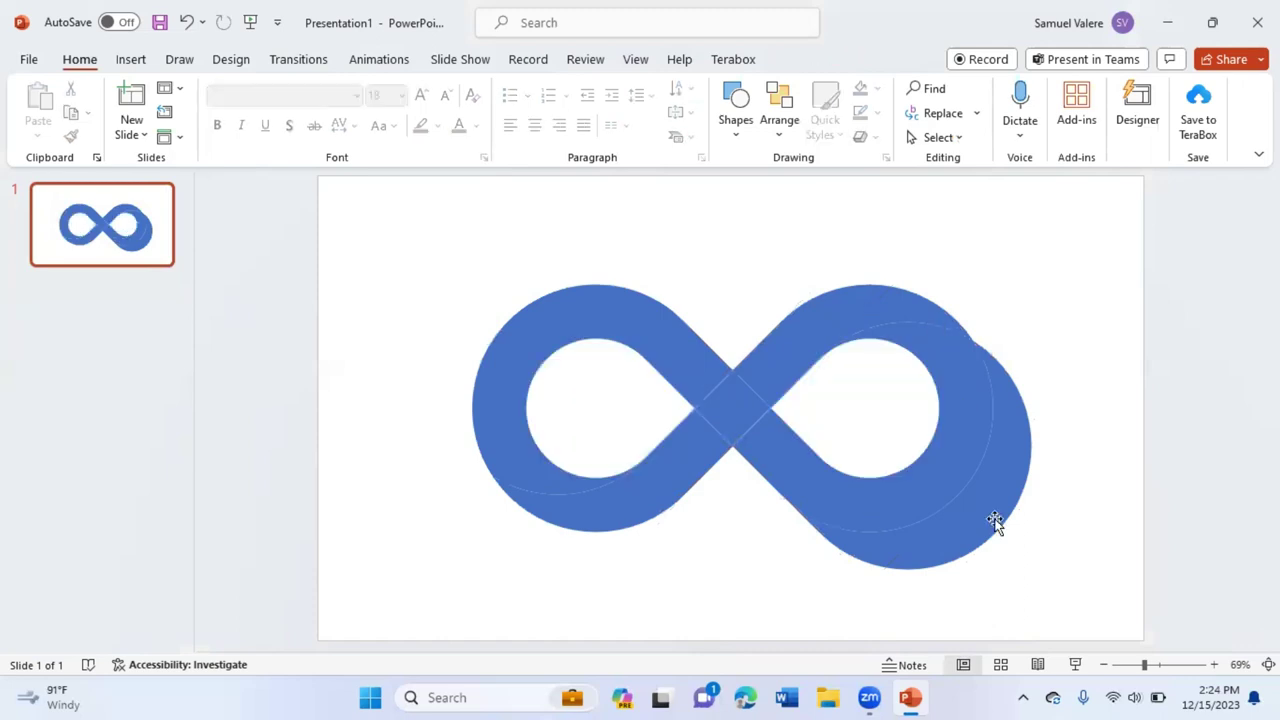
left_click(944, 474)
key("Delete")
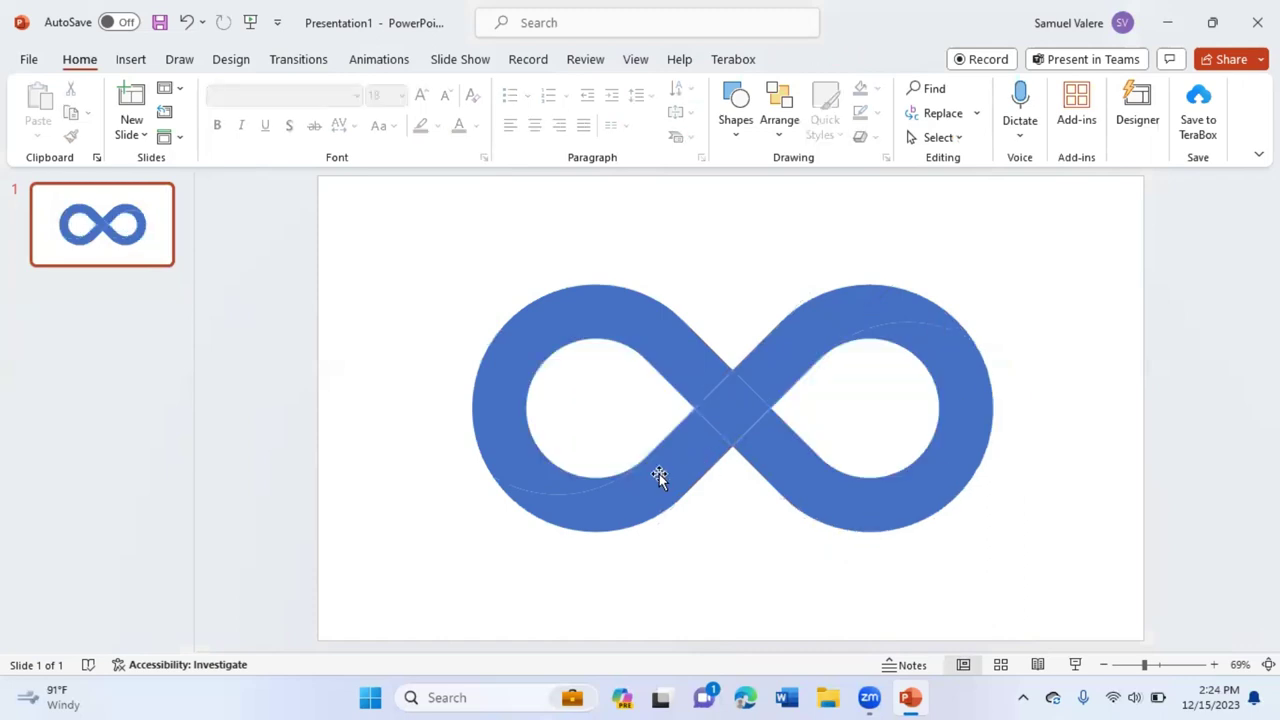
left_click(659, 477)
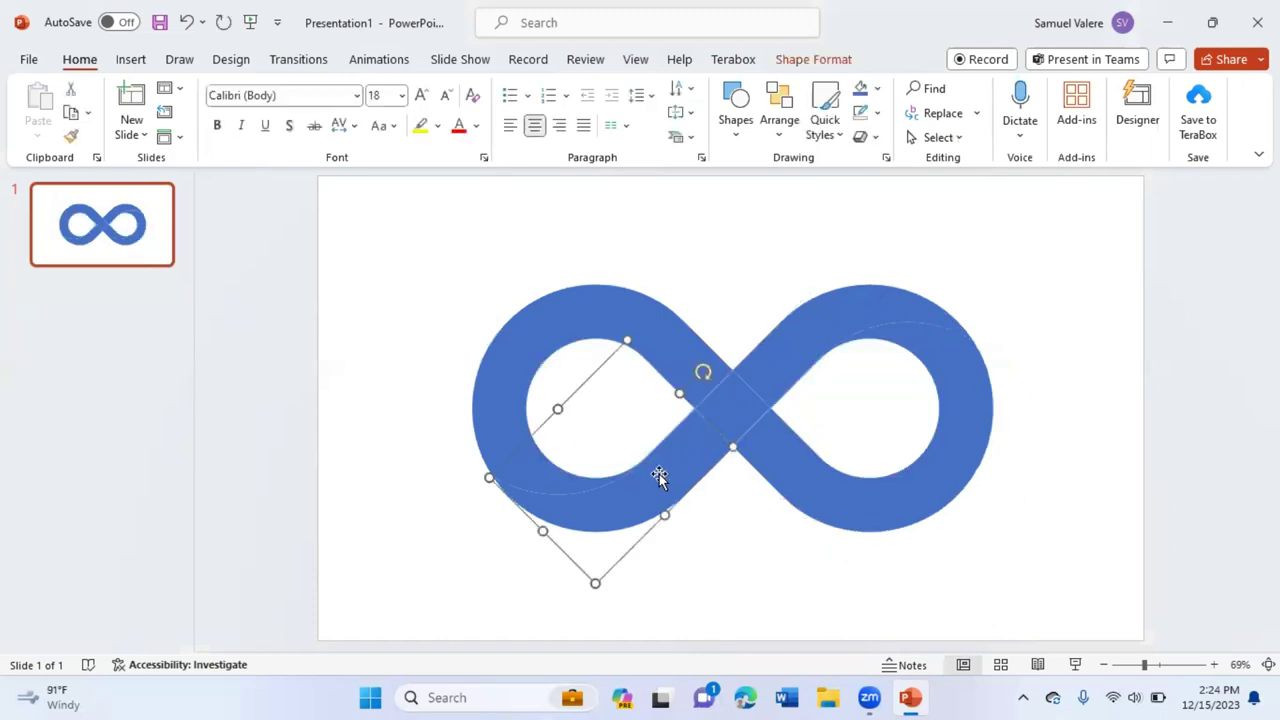
Fill the diagonal crossing band yellow and the remaining blue loops red.
left_click(735, 405, "shift")
left_click(801, 341, "shift")
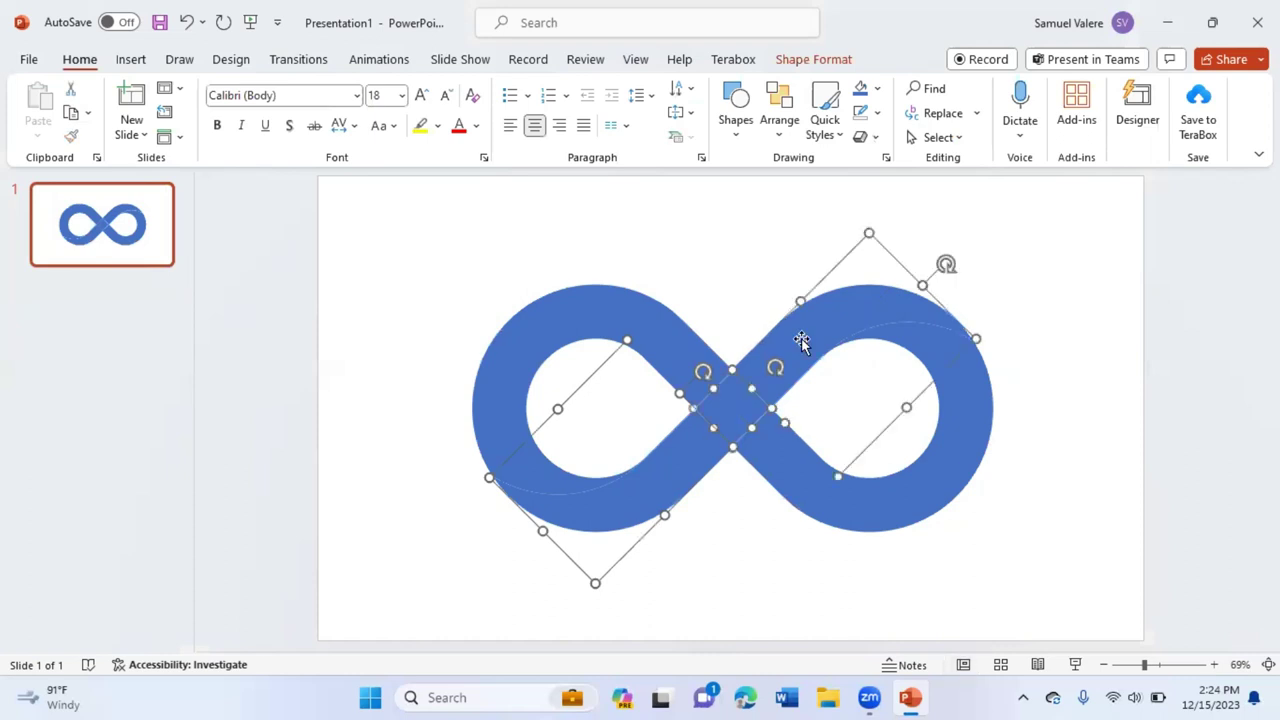
left_click(805, 62)
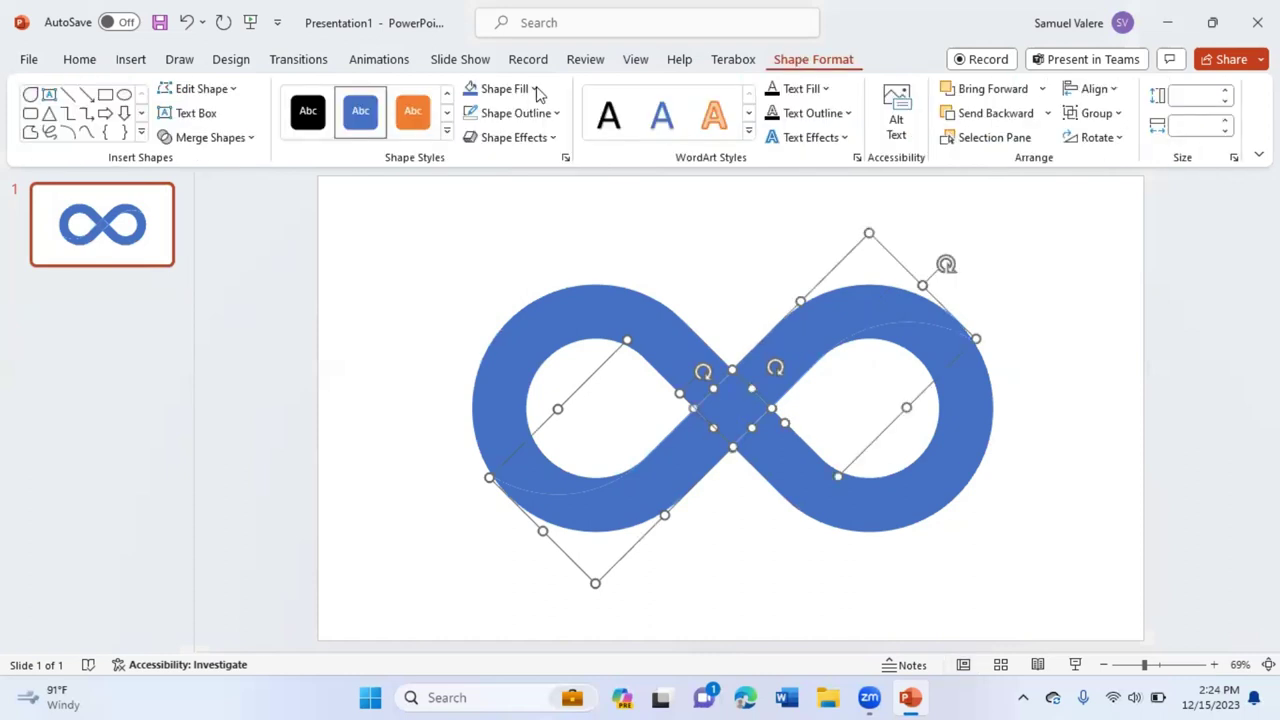
left_click(535, 89)
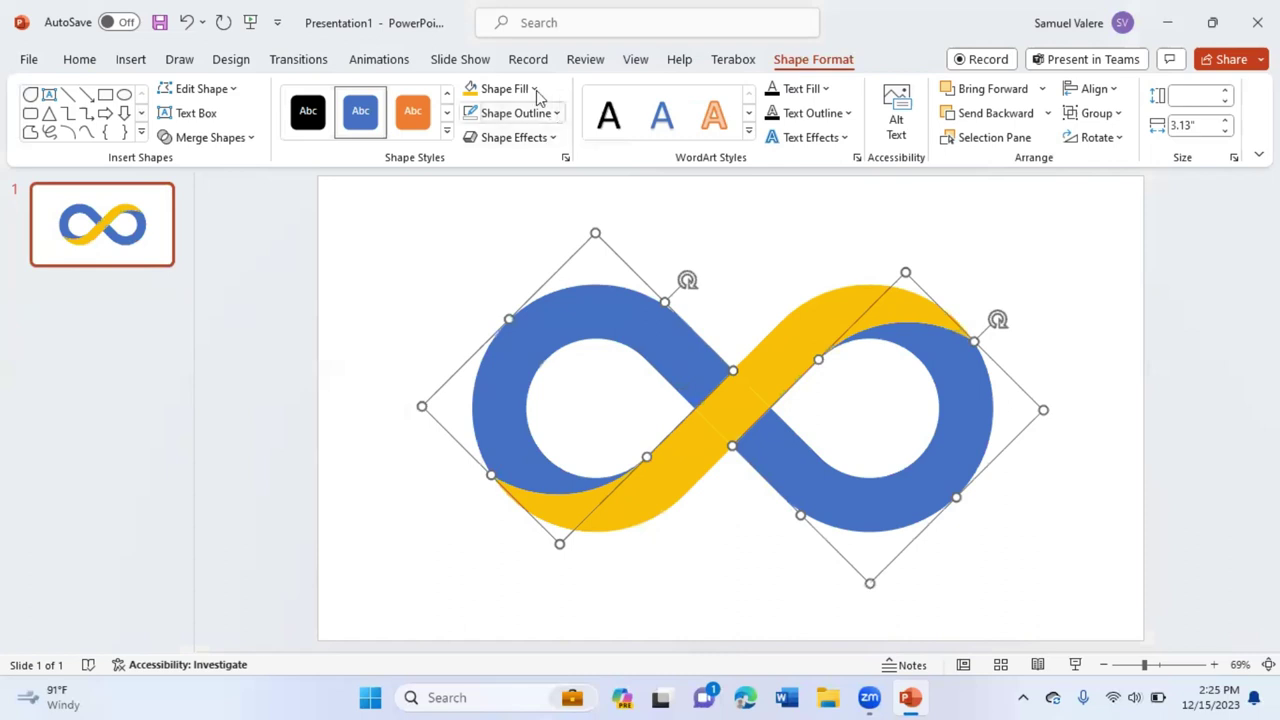
left_click(535, 89)
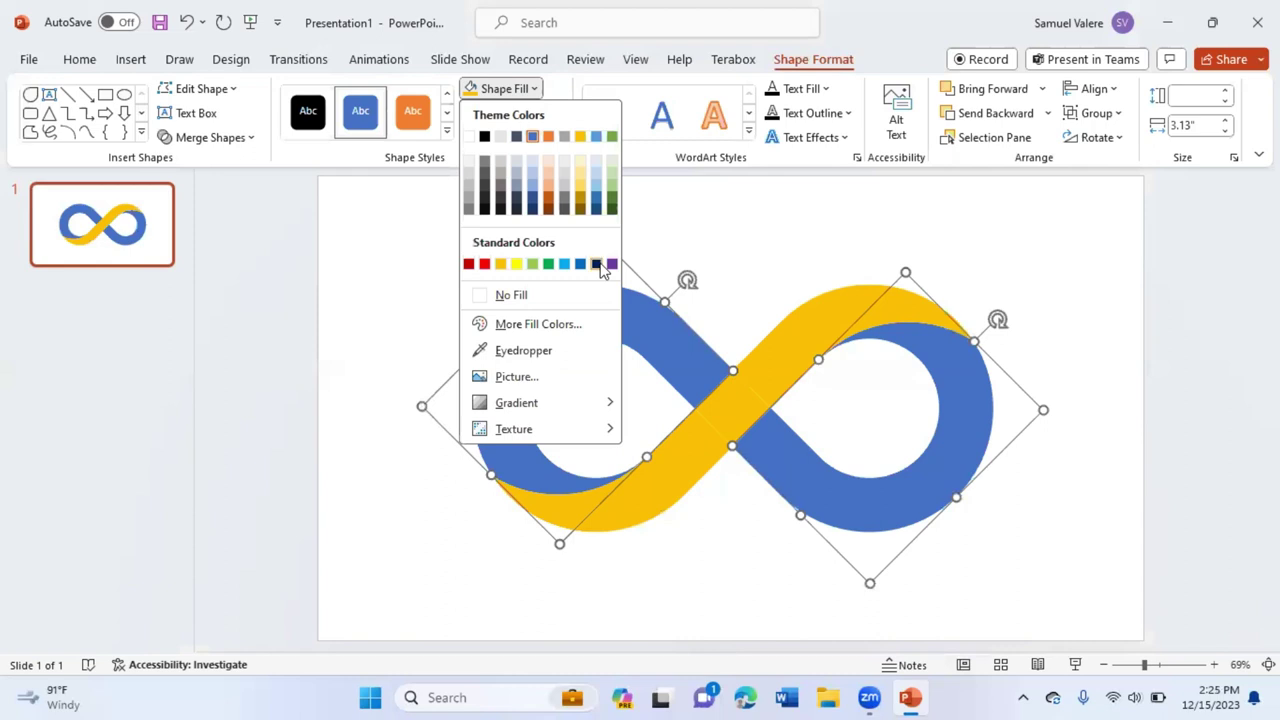
left_click(484, 264)
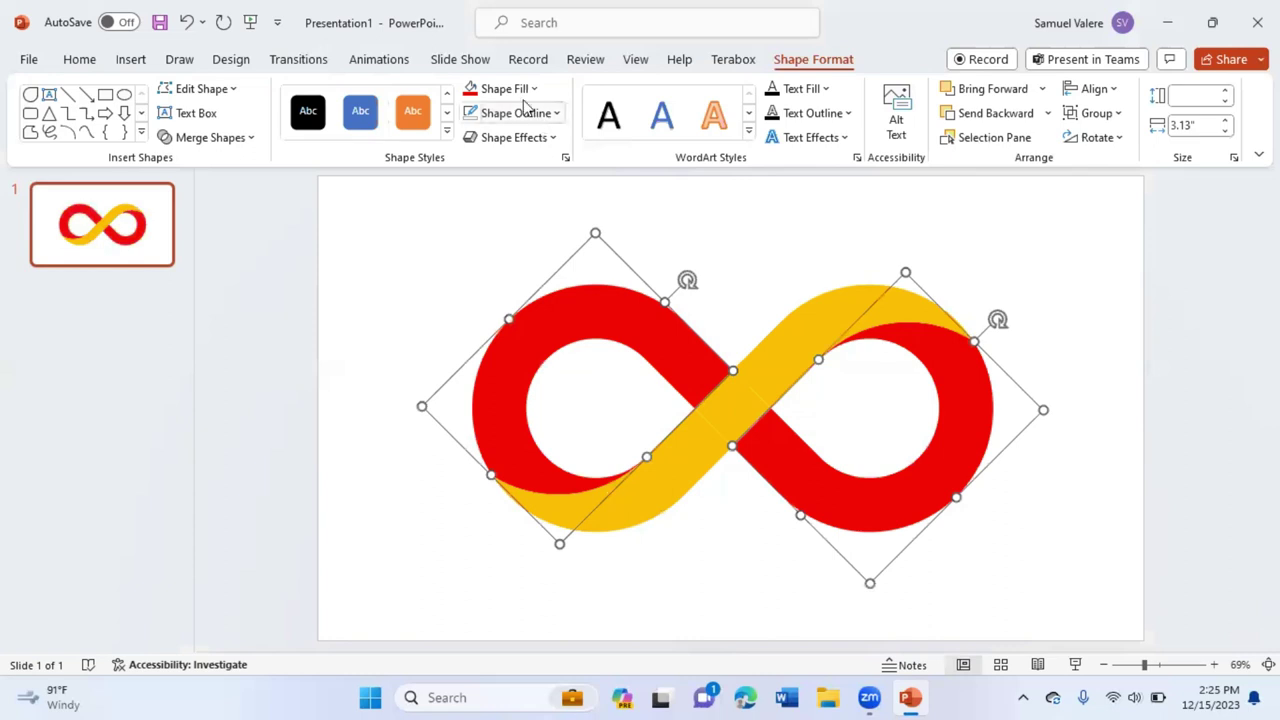
Union the red pieces into one shape and move the infinity up and left.
left_click(246, 140)
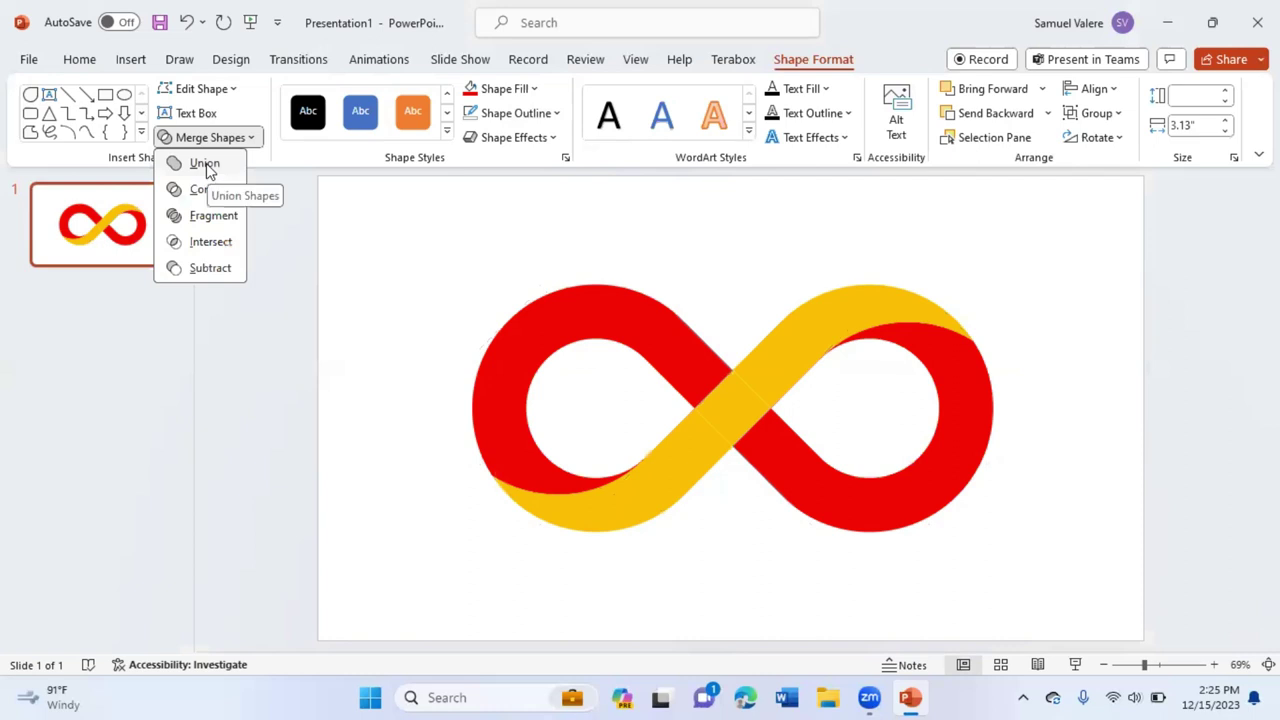
left_click(732, 406)
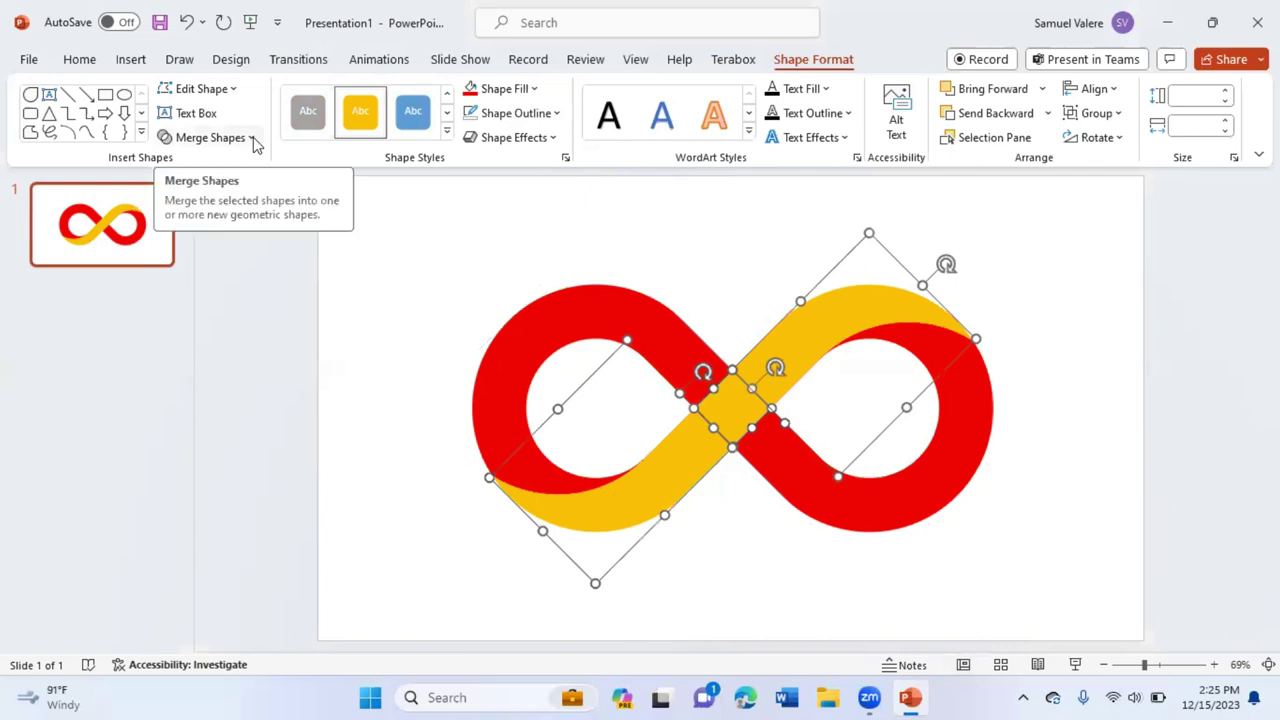
left_click(563, 329, "shift")
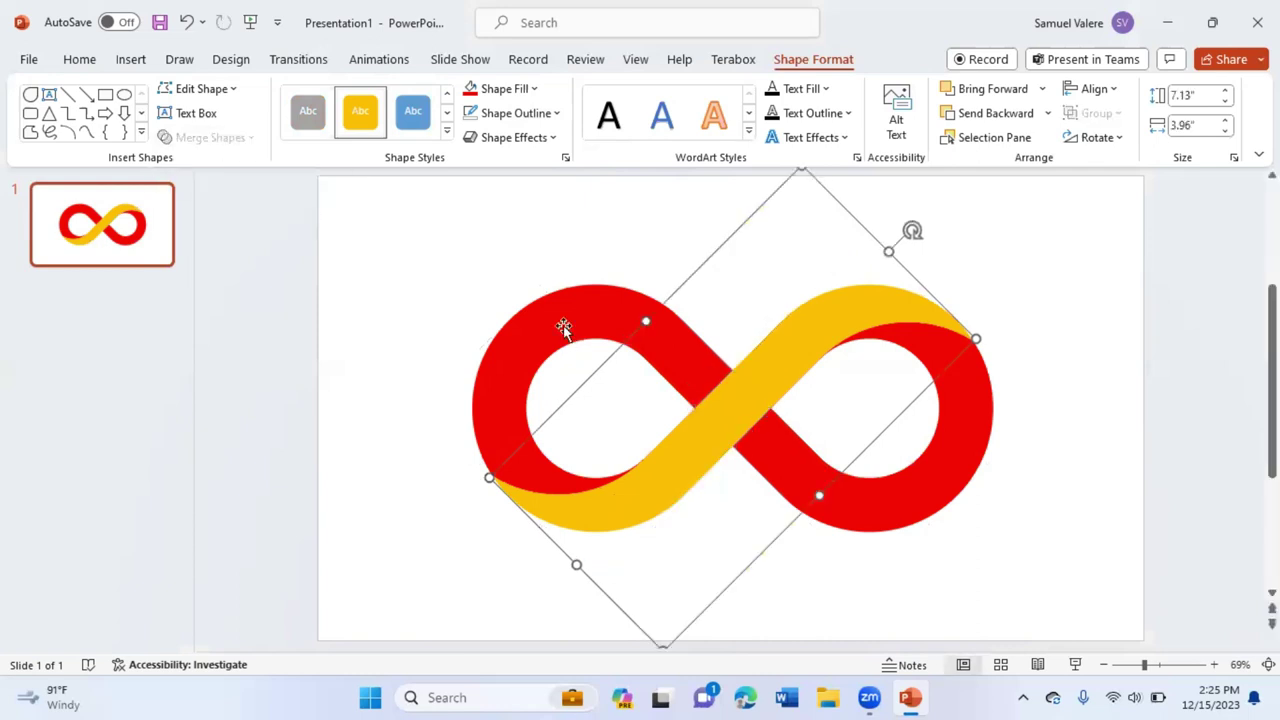
mouse_move(717, 408)
left_mouse_down()
mouse_move(571, 344)
mouse_move(531, 304)
left_mouse_up()
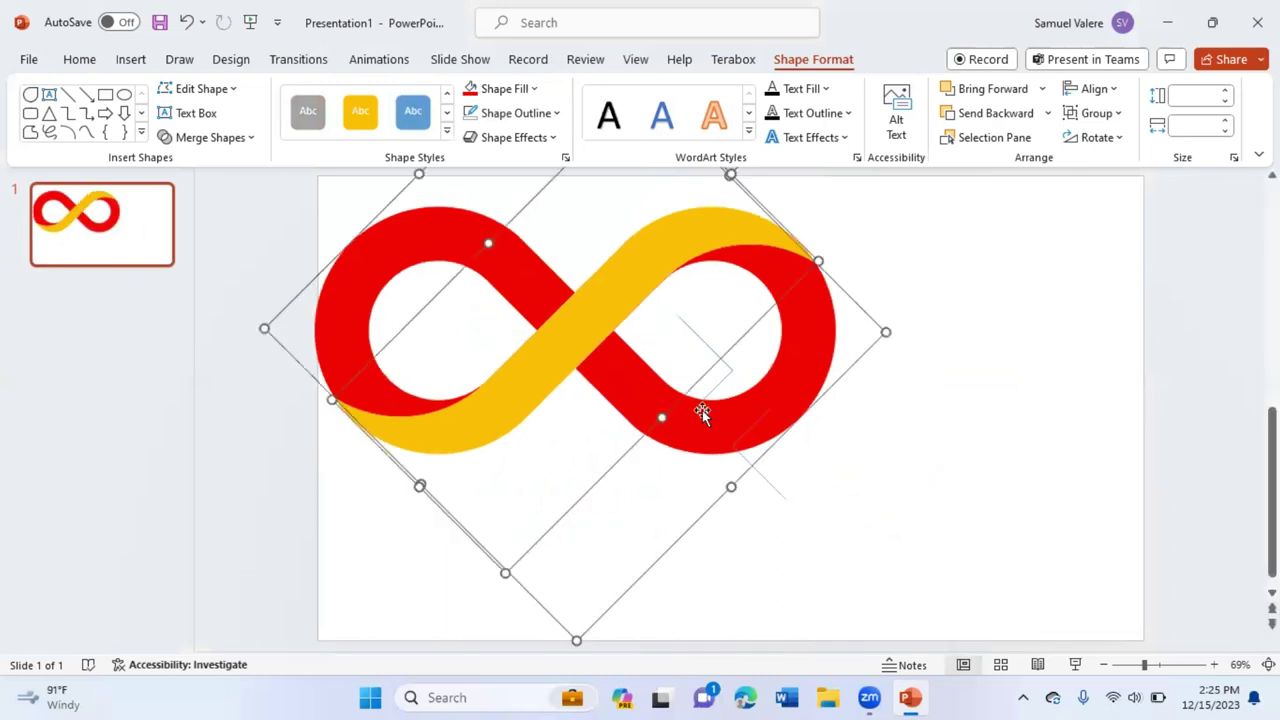
Undo the stray changes to restore the intact infinity shape.
left_click(731, 395)
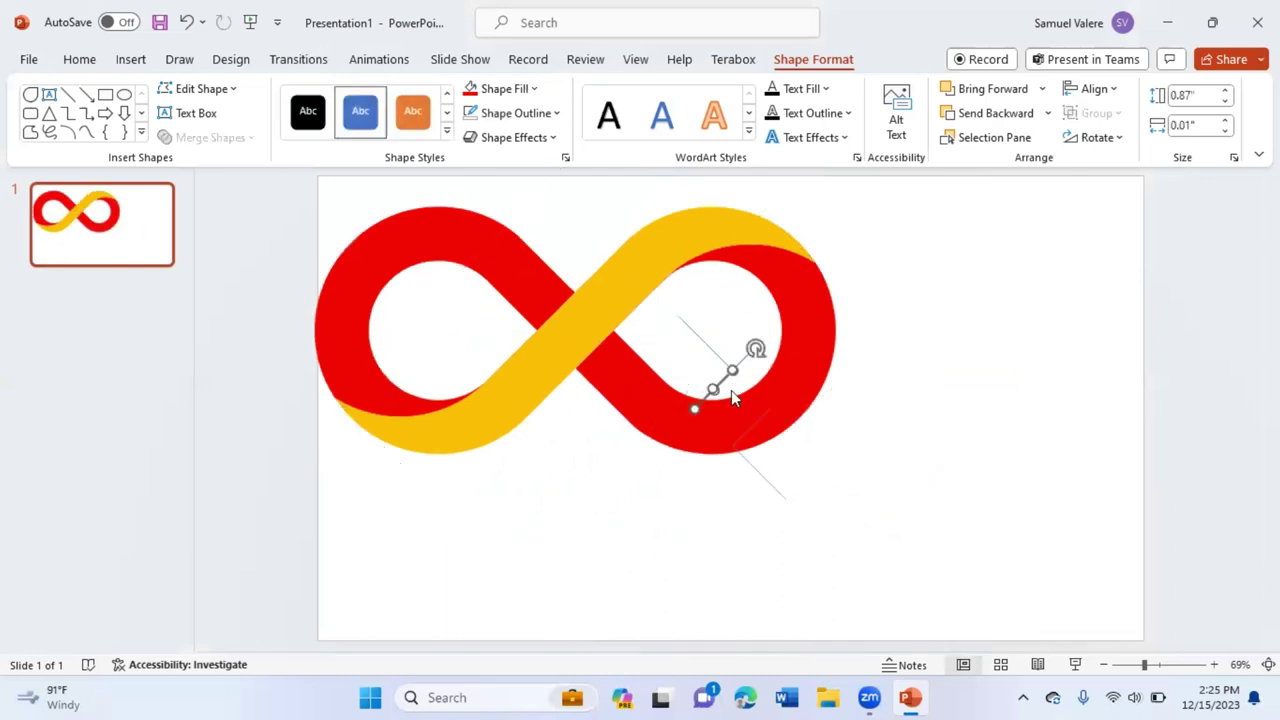
key("Escape")
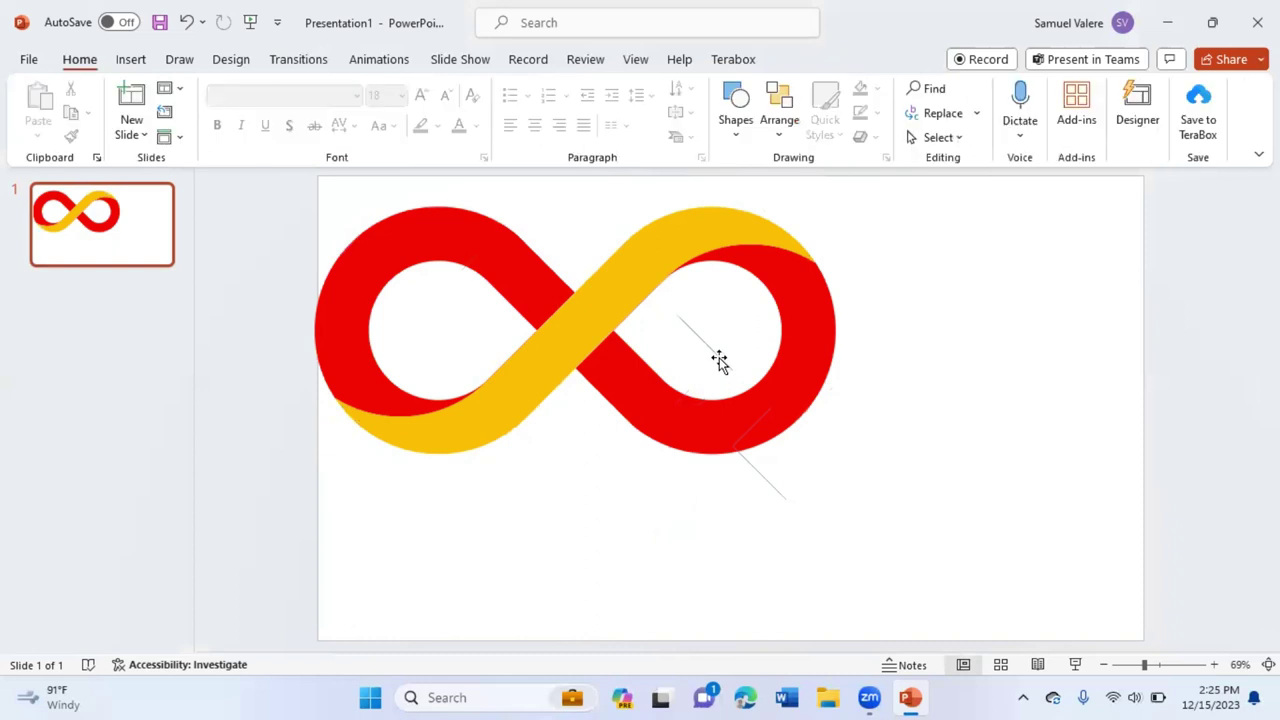
left_click(761, 480)
left_click(763, 476)
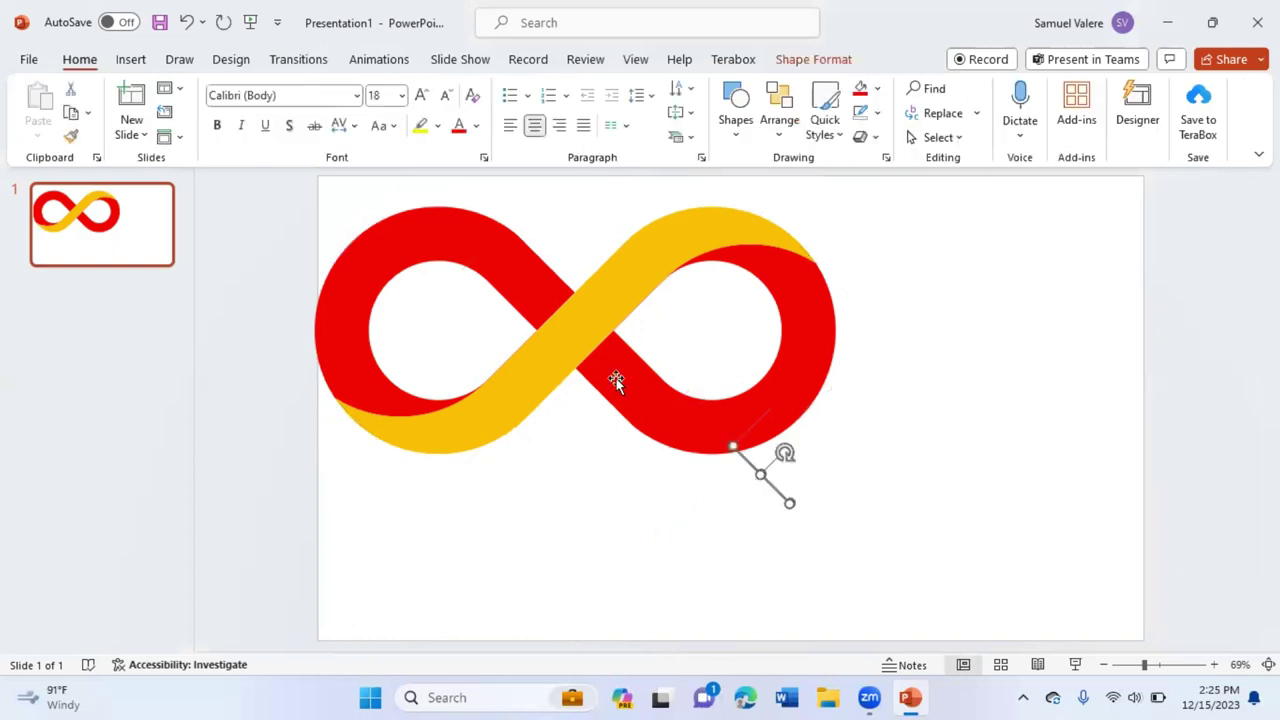
key("Escape")
key("ctrl+z")
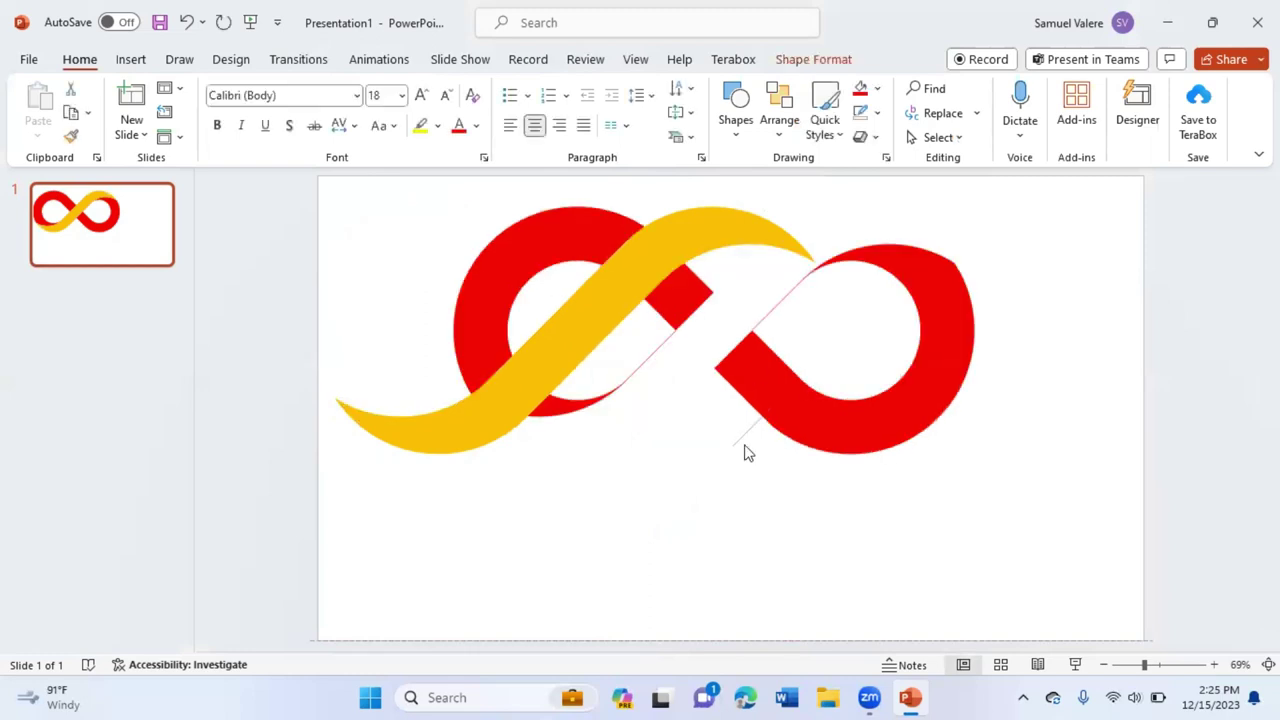
left_click(741, 444)
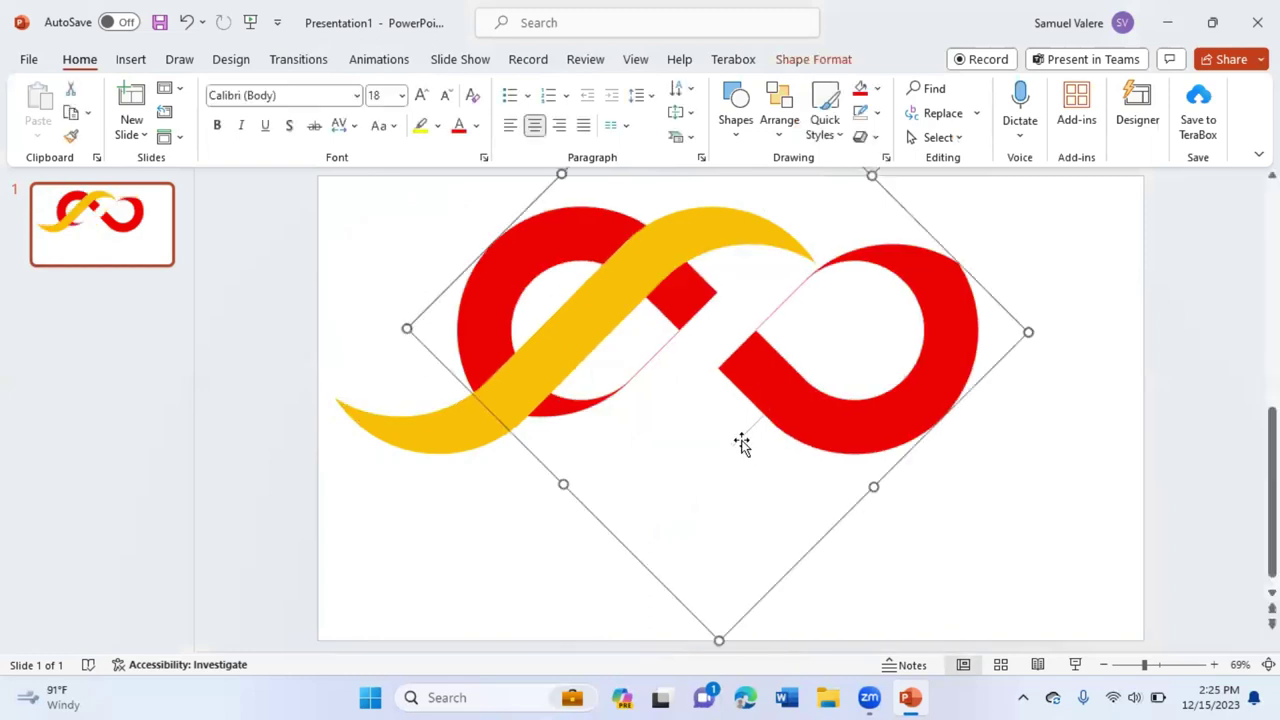
left_click(186, 20)
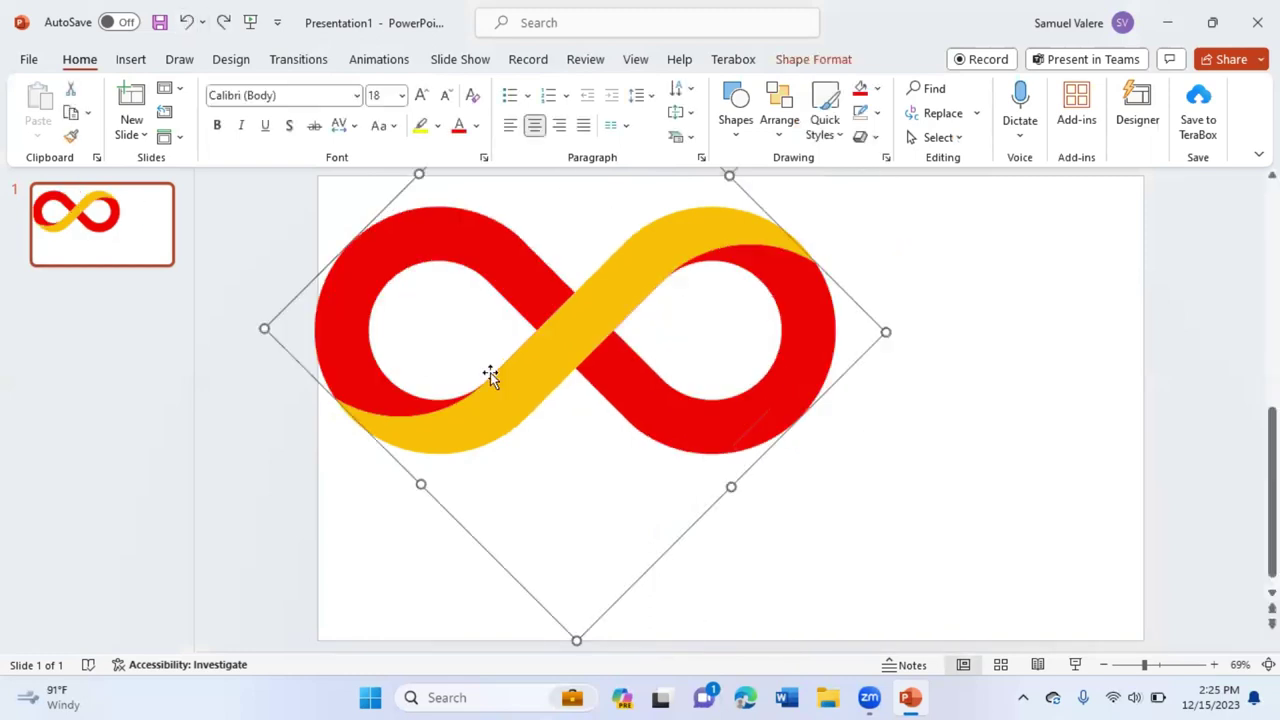
Nudge the infinity right and down, then group its red and yellow parts.
left_click(541, 373)
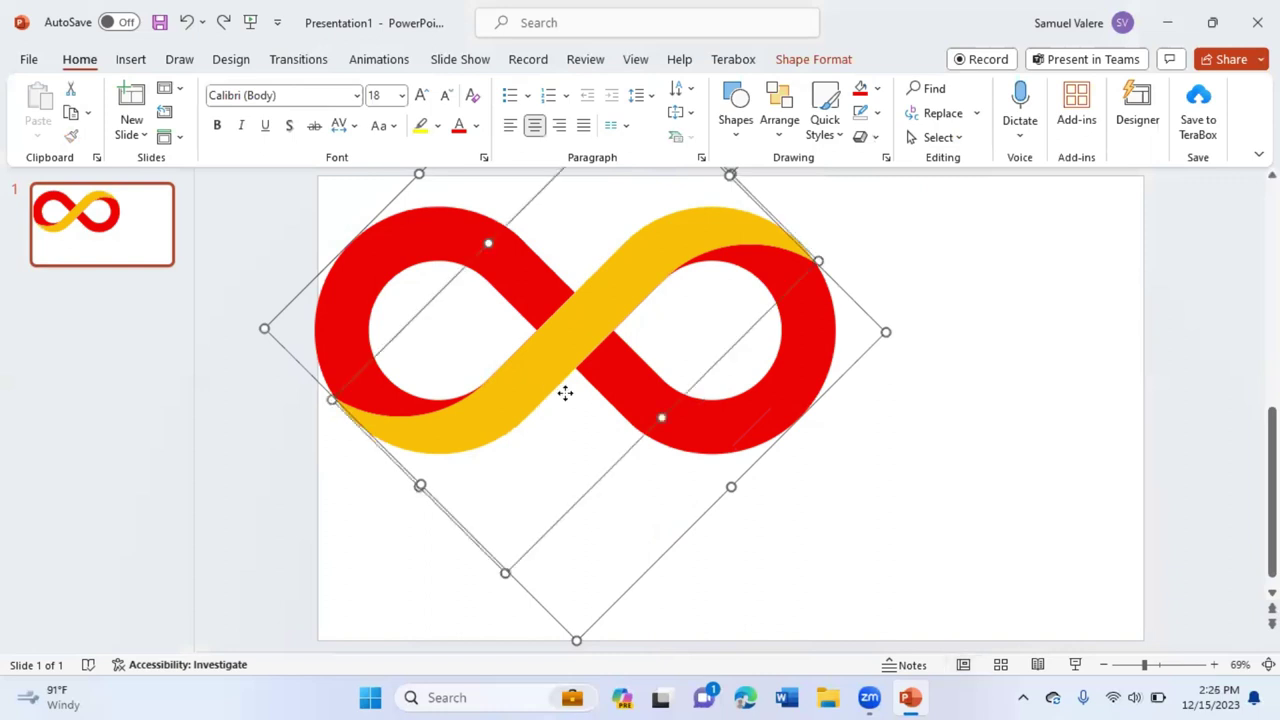
left_click_drag(563, 391, 638, 508)
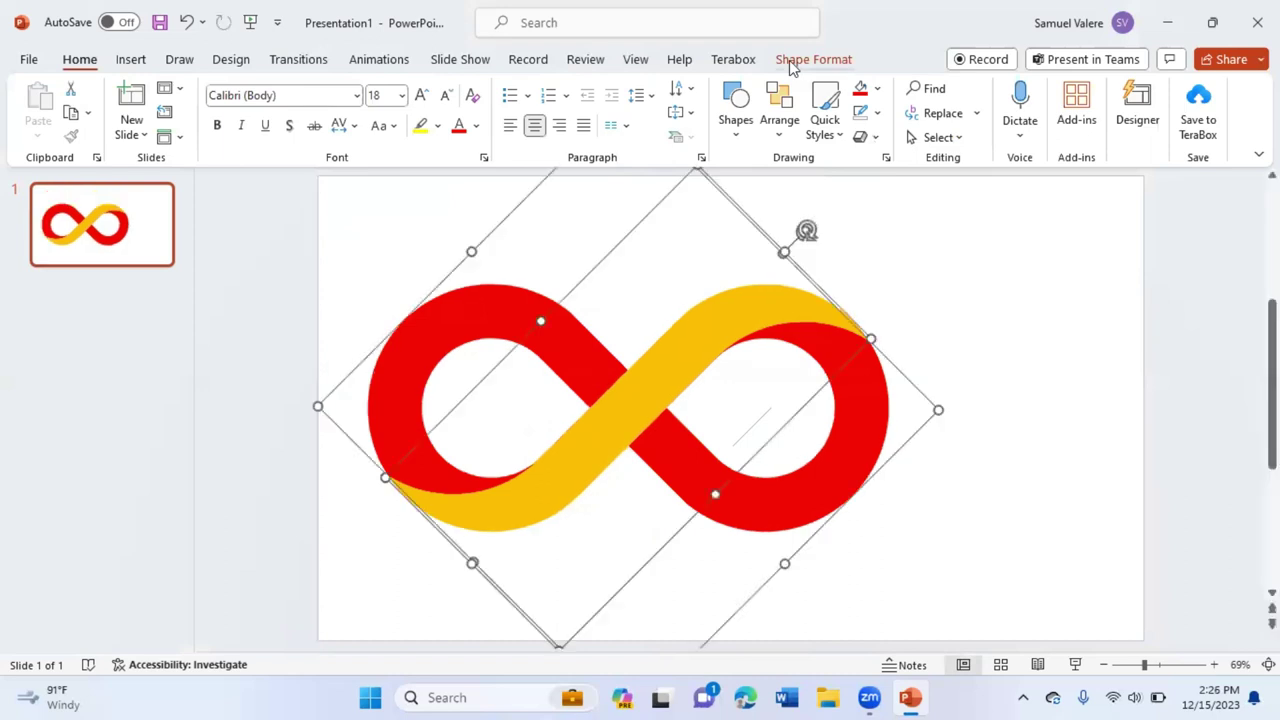
left_click(792, 62)
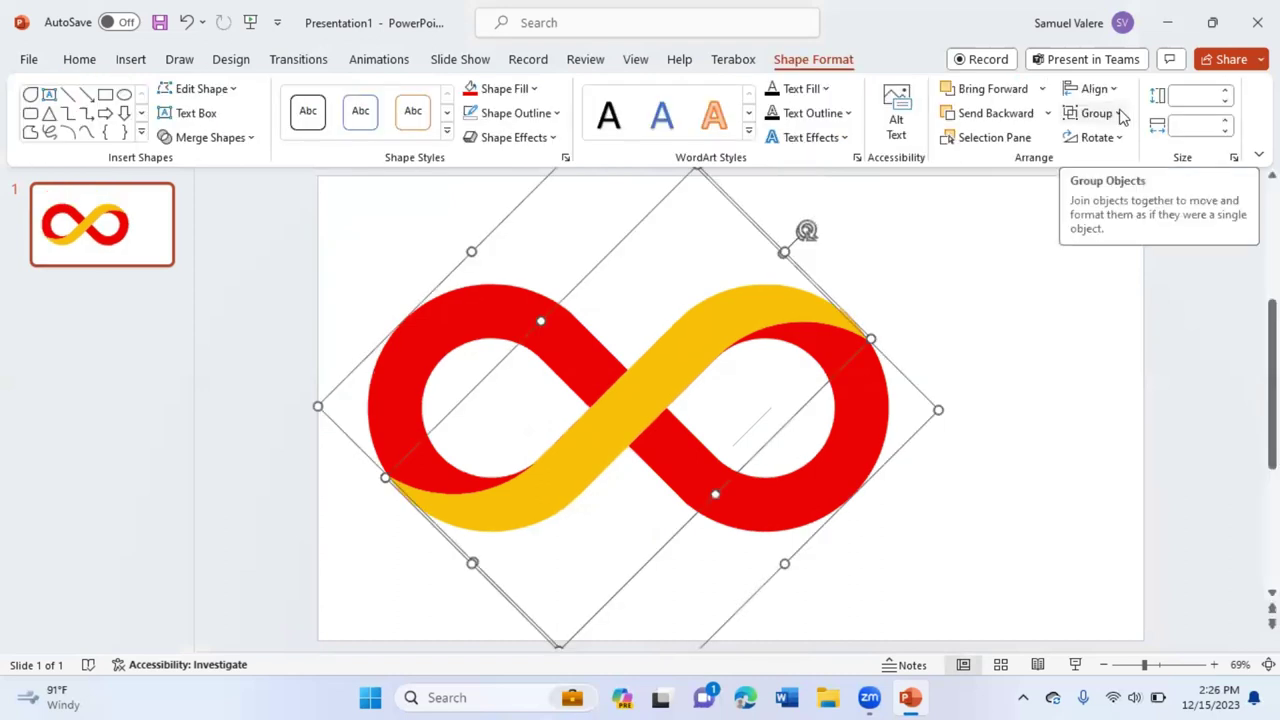
left_click(1100, 114)
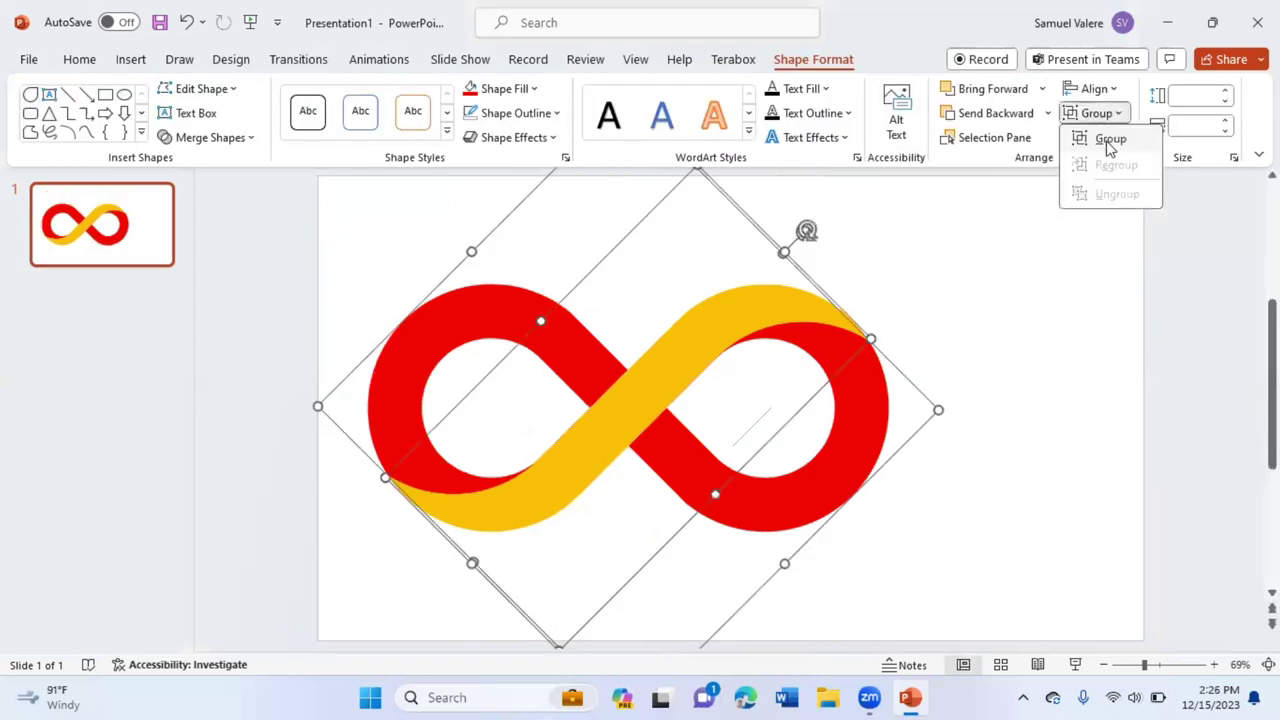
left_click(751, 428)
left_click(751, 428)
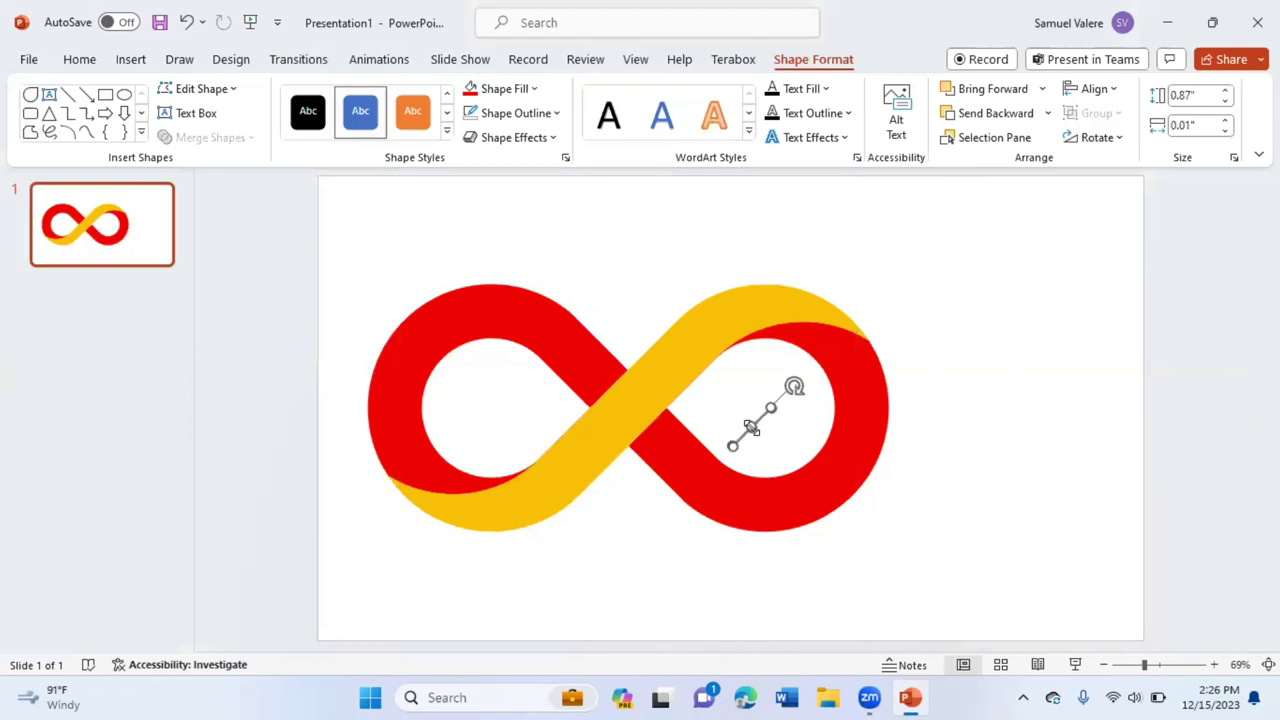
Delete the stray line, shrink the red-and-yellow infinity group, and snap it to the slide's horizontal centre.
key("Delete")
left_click_drag(689, 489, 758, 494)
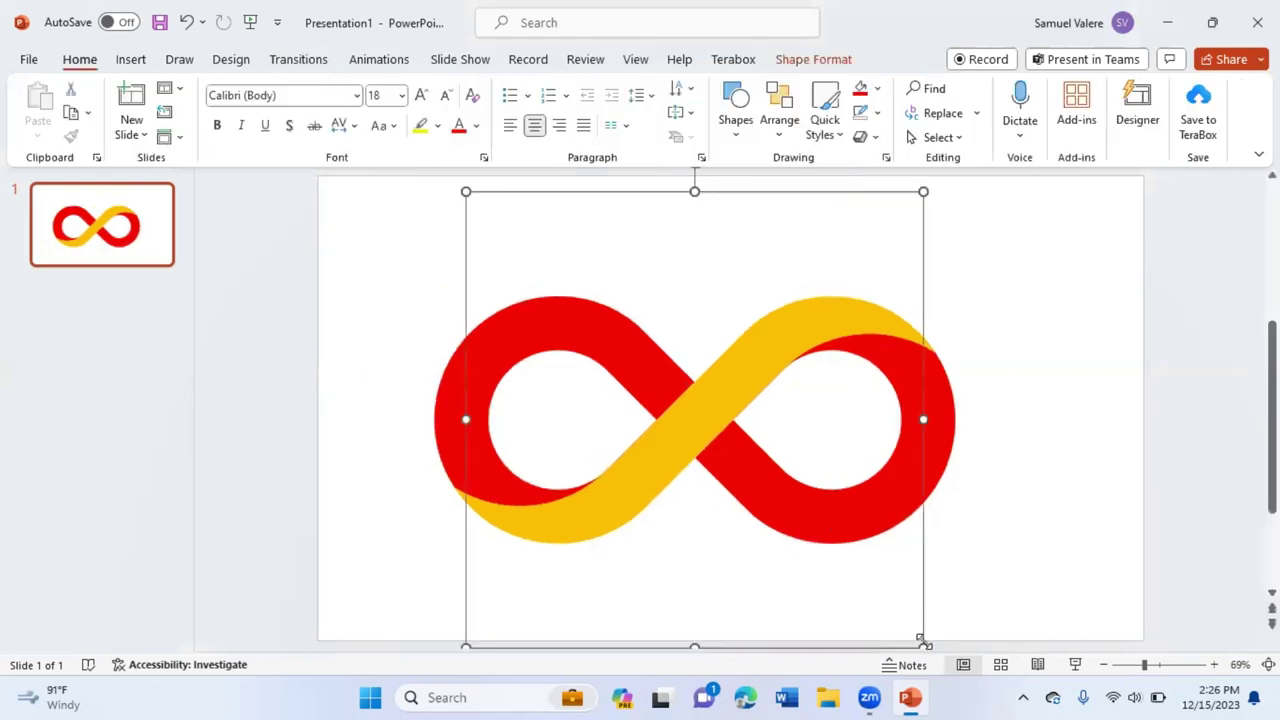
left_click_drag(921, 645, 769, 418)
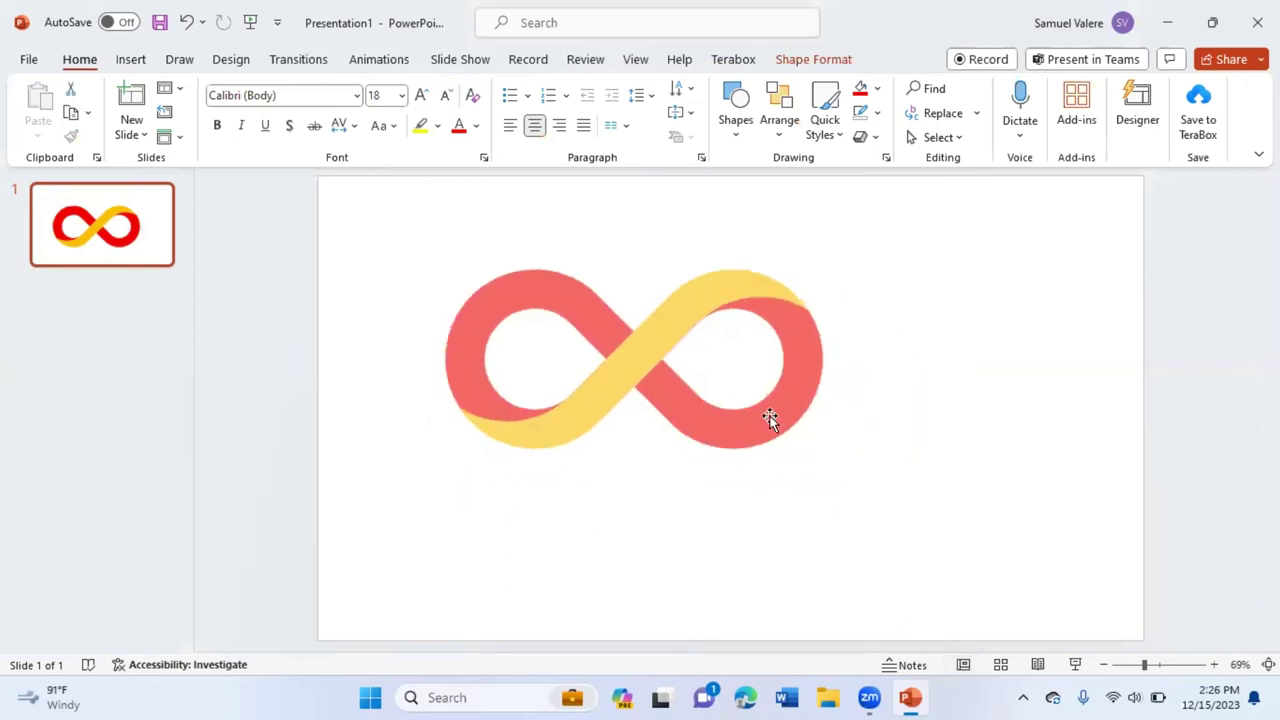
left_click_drag(745, 421, 843, 423)
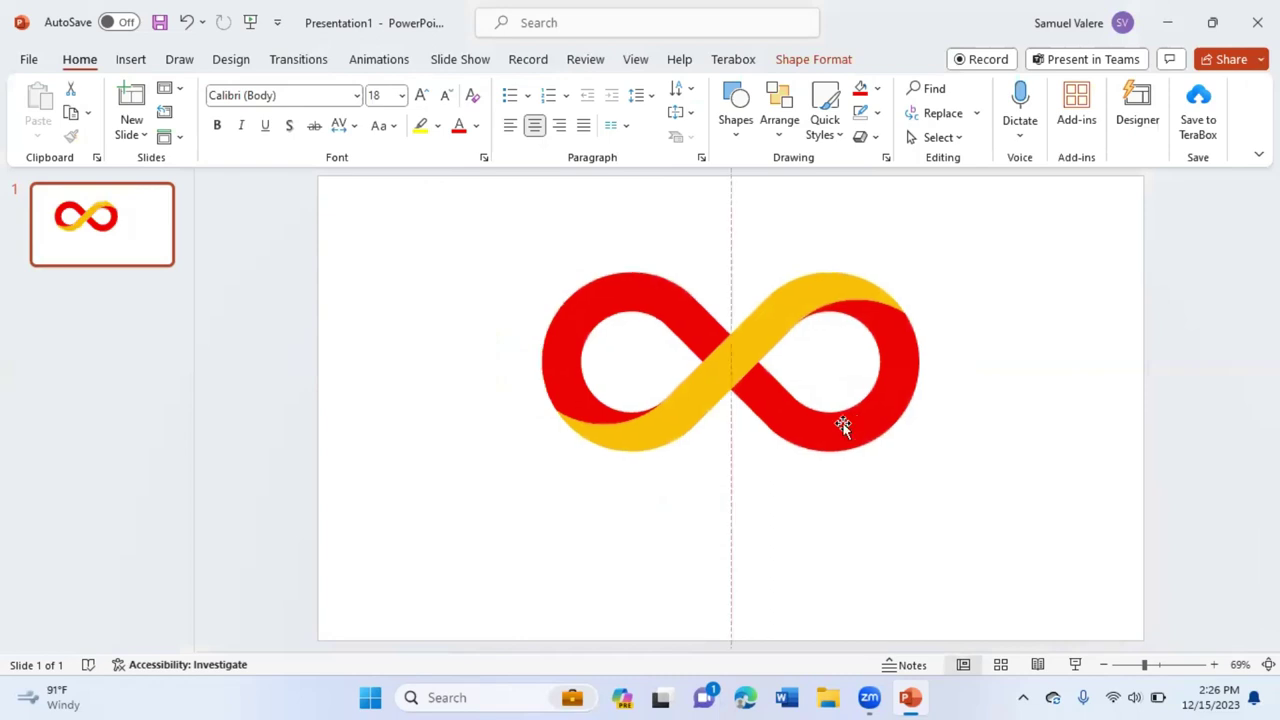
left_click_drag(843, 425, 843, 425)
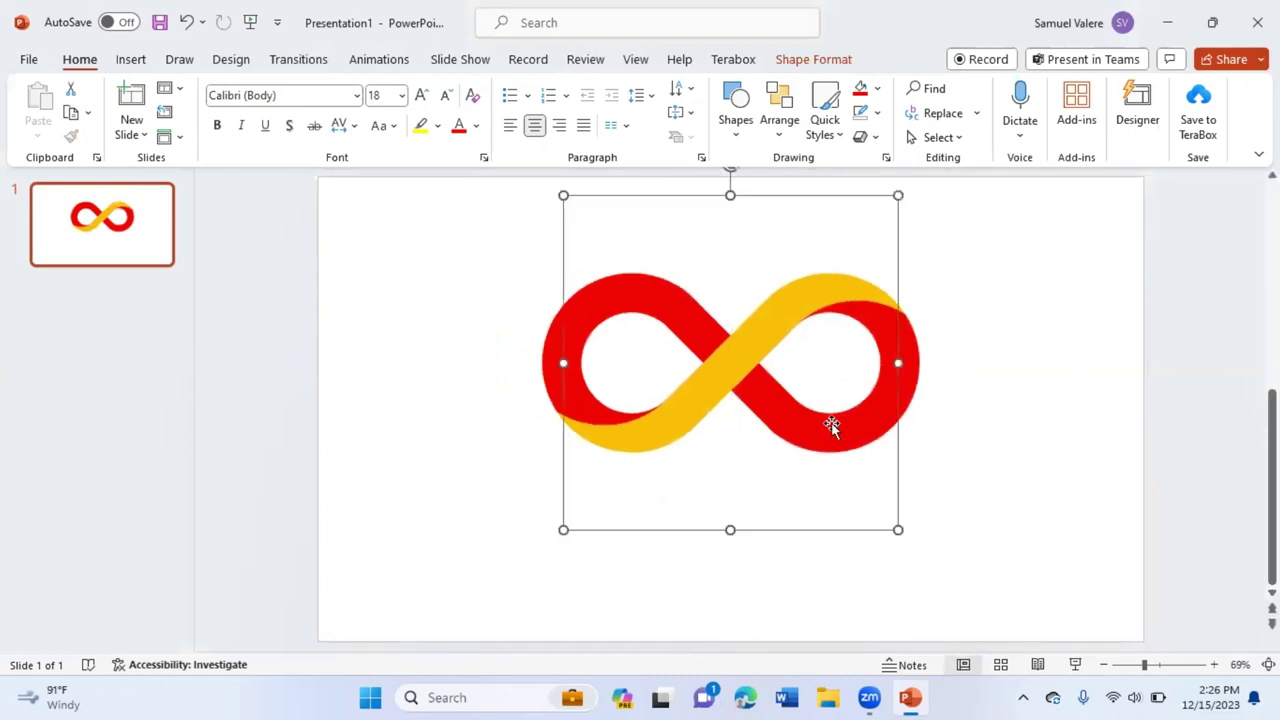
Draw a text box below the logo and type 'LOGO NAME' in Baskerville Old Face.
left_click(131, 60)
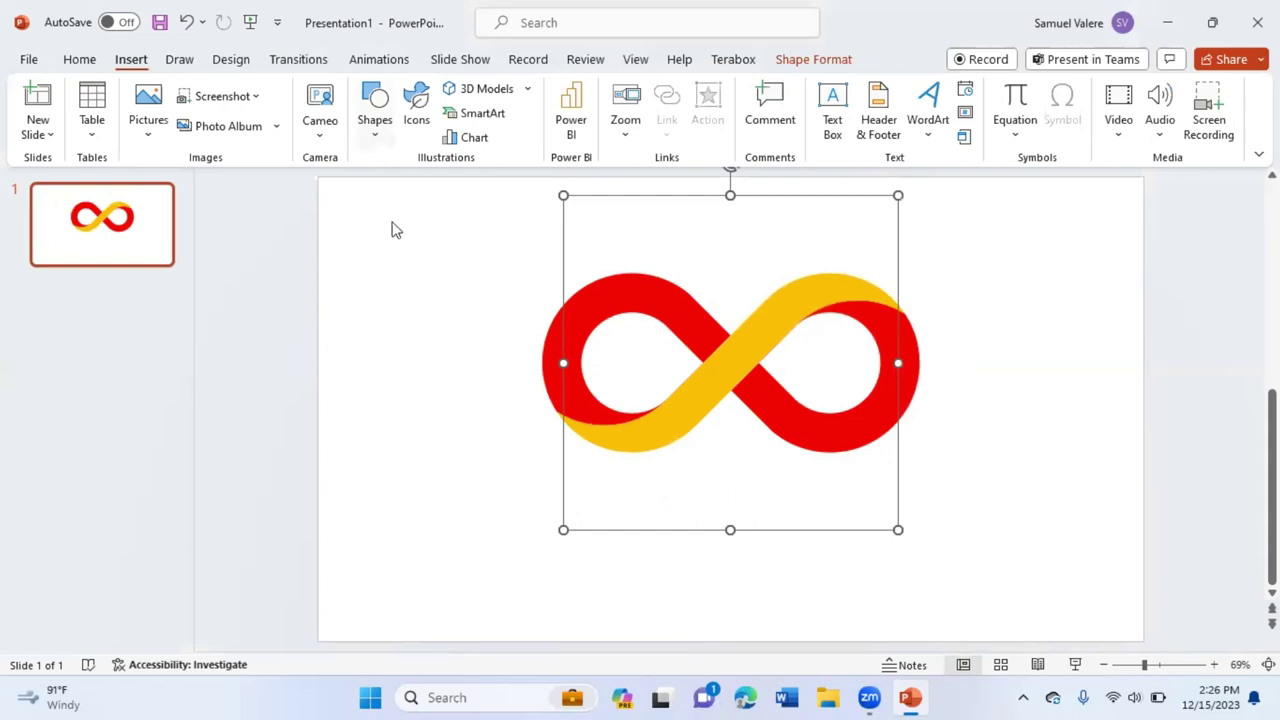
left_click(384, 190)
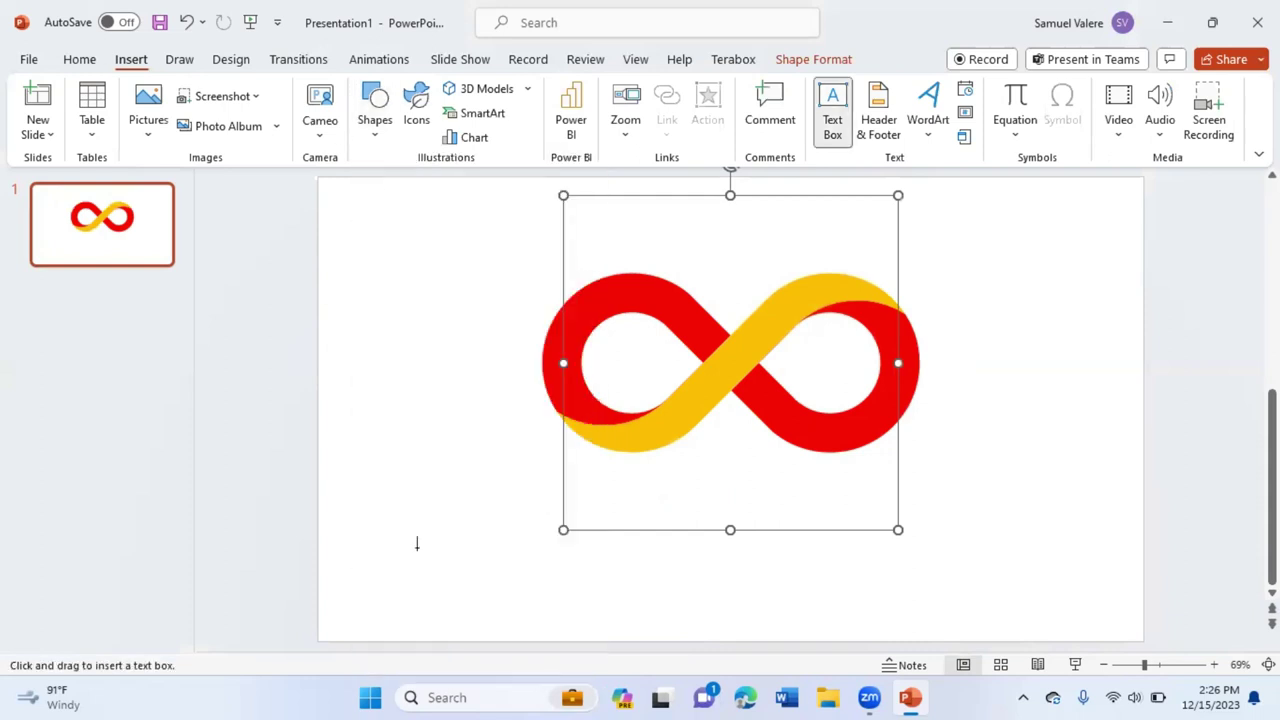
left_click_drag(417, 543, 604, 599)
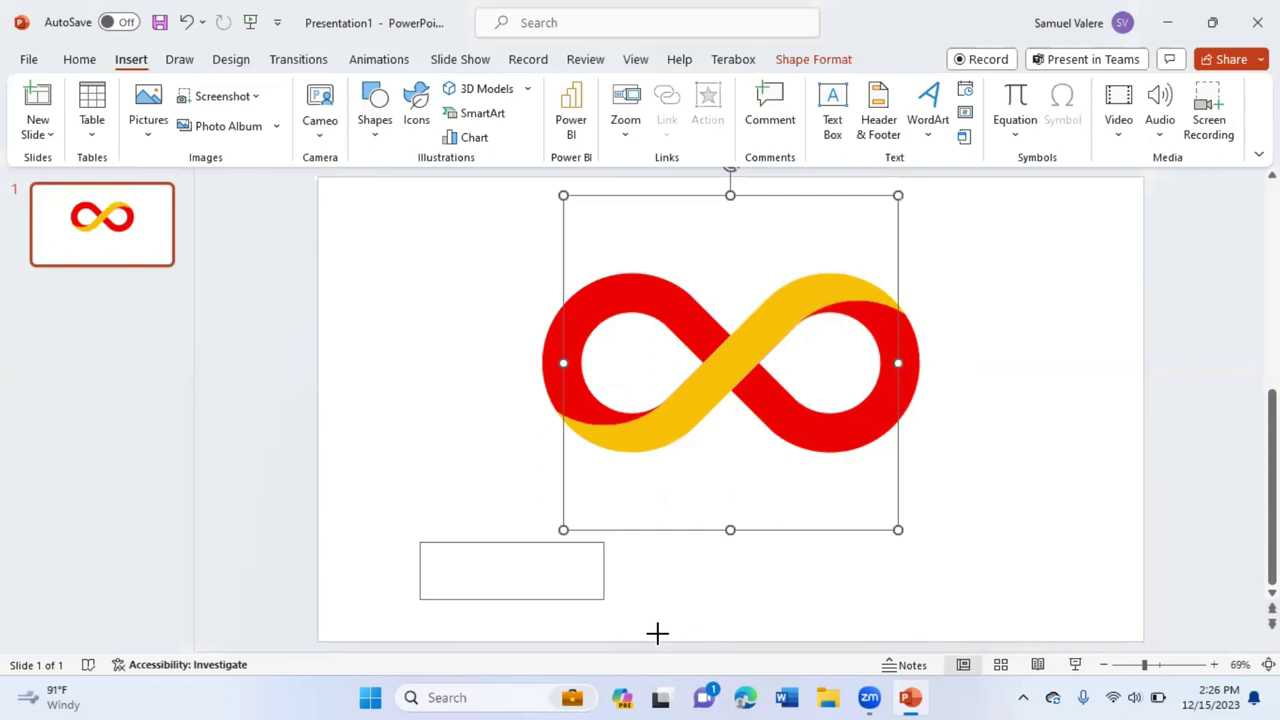
left_click_drag(657, 632, 656, 632)
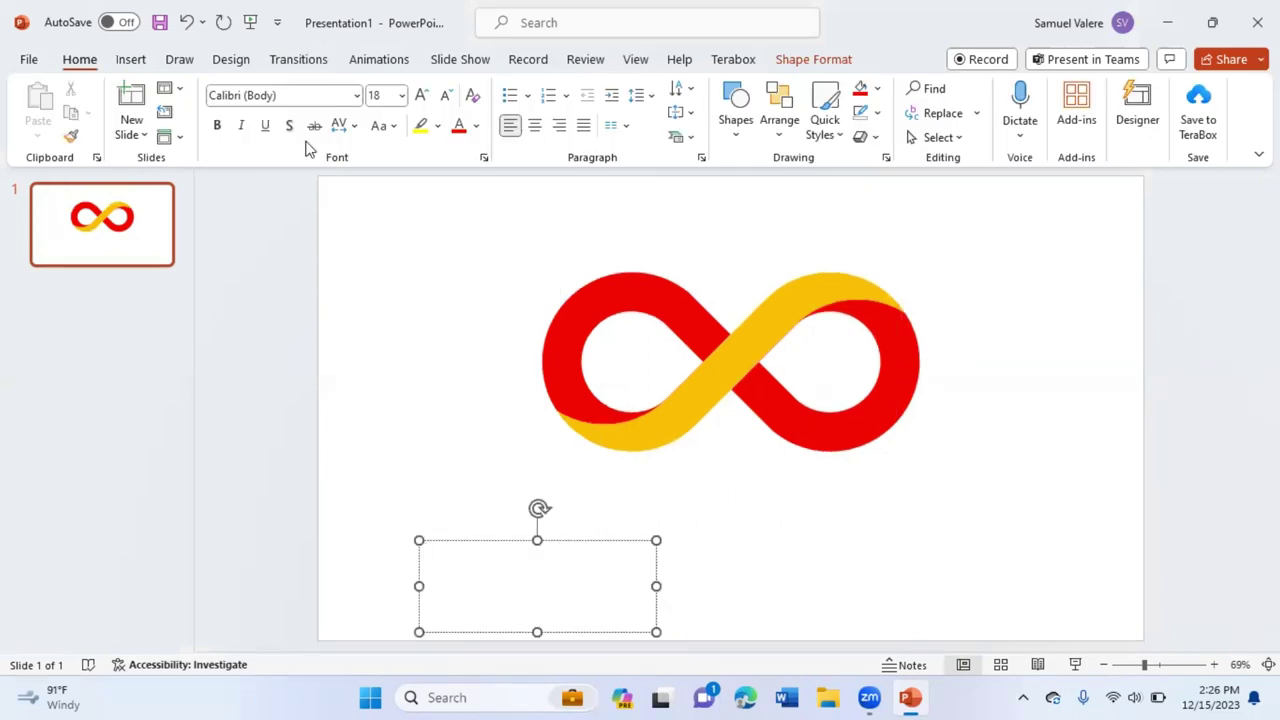
left_click(318, 94)
type("B")
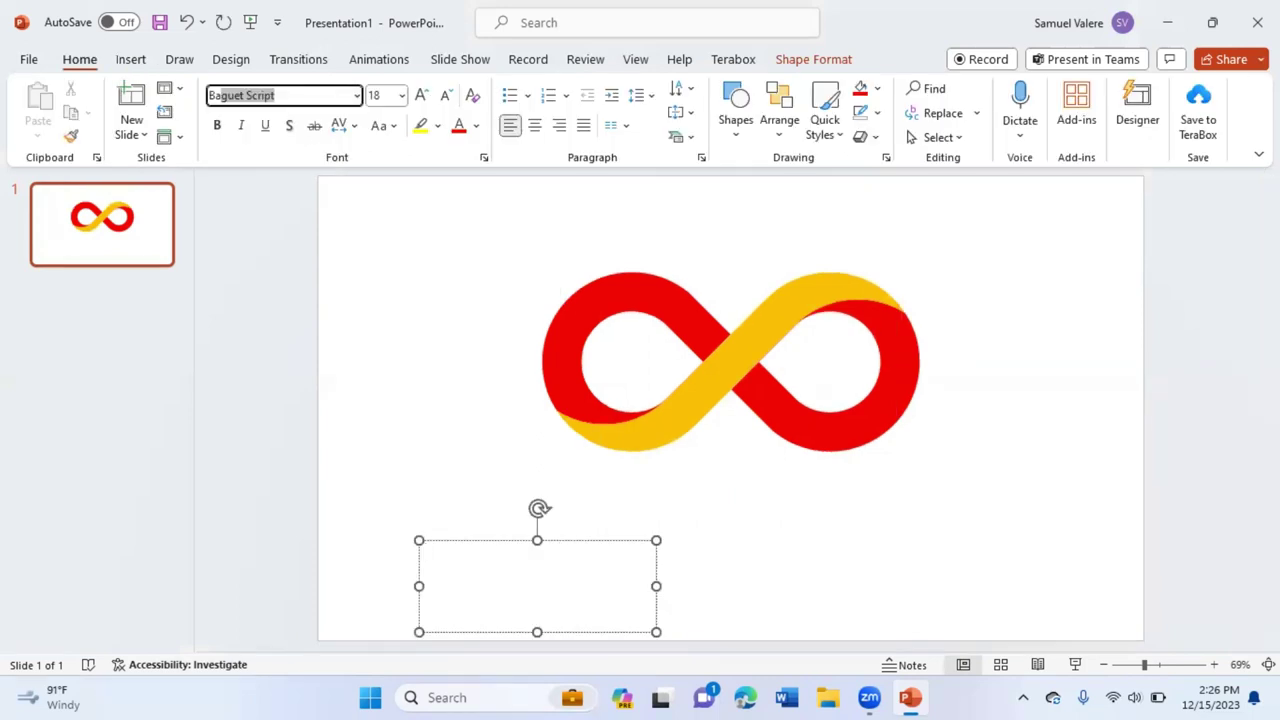
type("askerville Old Face")
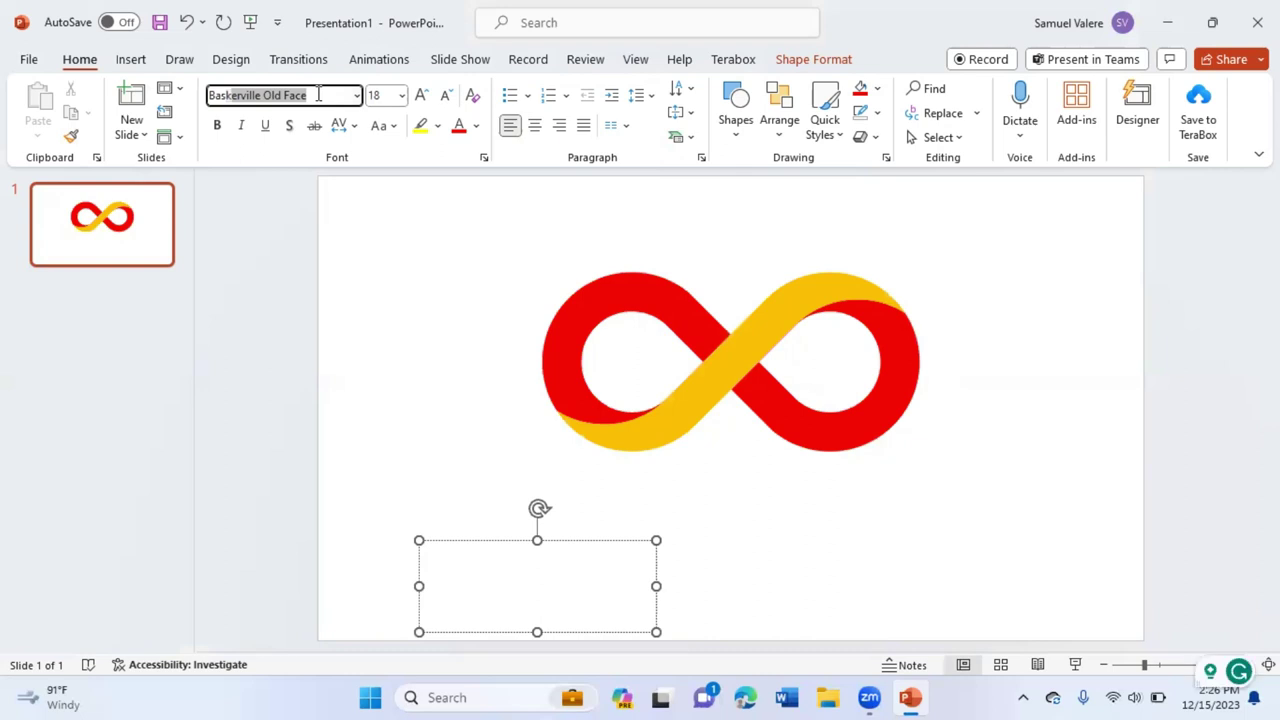
key("Return")
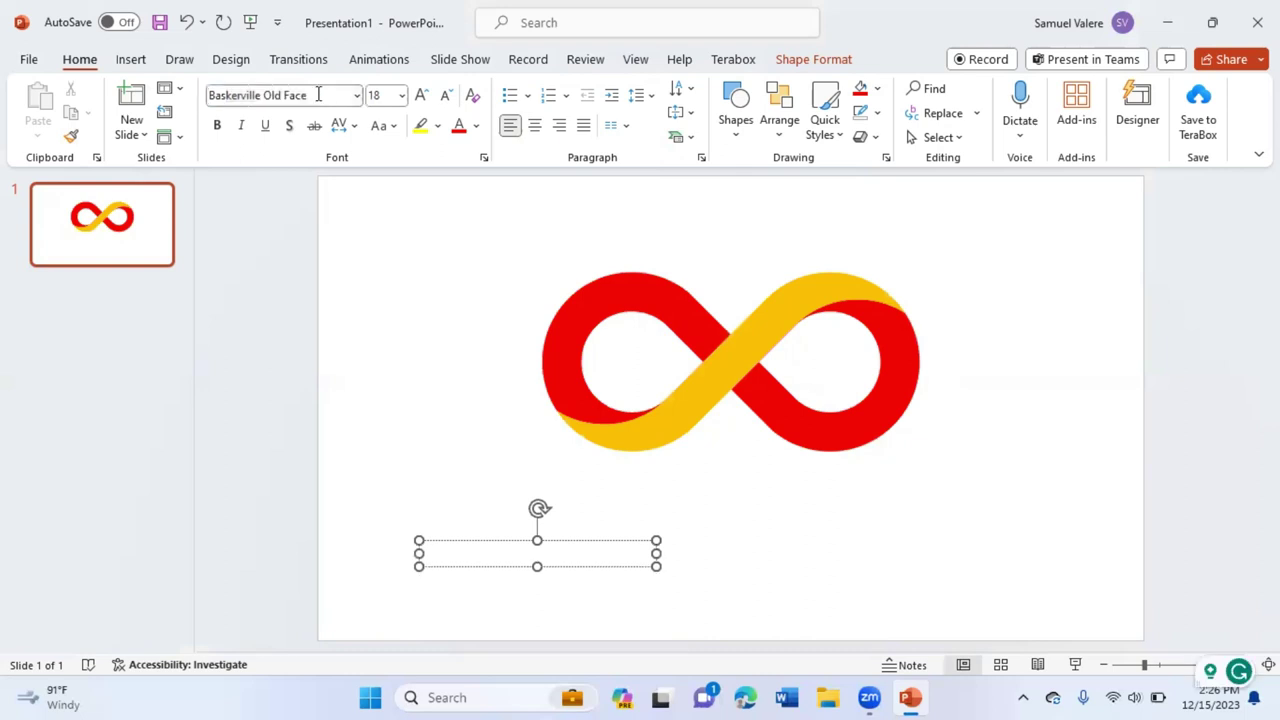
type("LOGO")
type(" NAME")
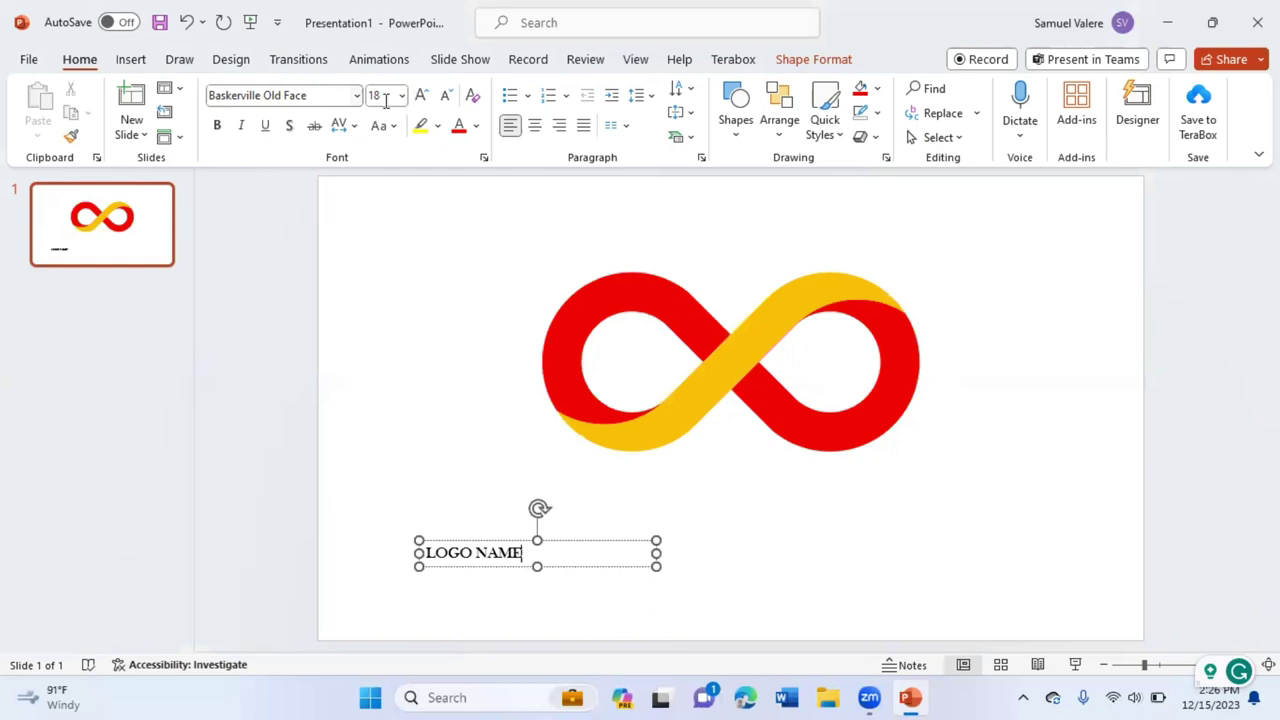
Set the whole LOGO NAME title to 48 pt, widen it to one line, and duplicate it.
left_click(386, 97)
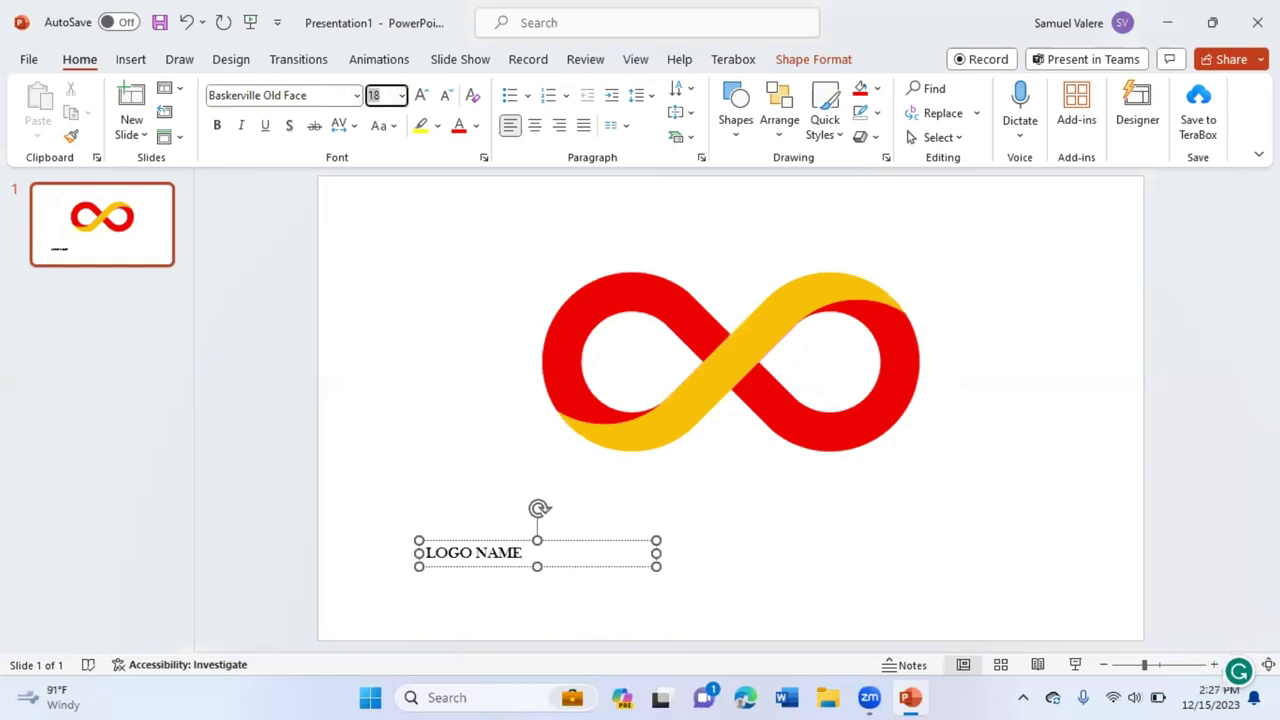
type("48")
key("Escape")
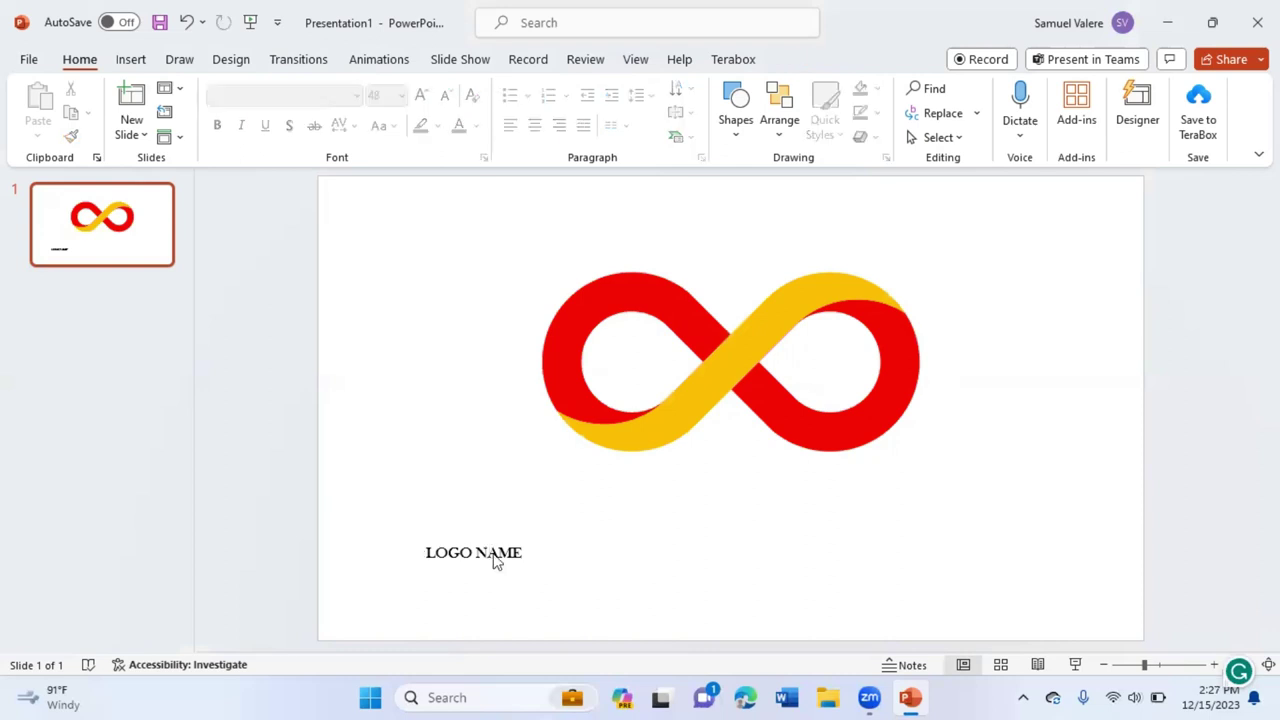
double_click(494, 556)
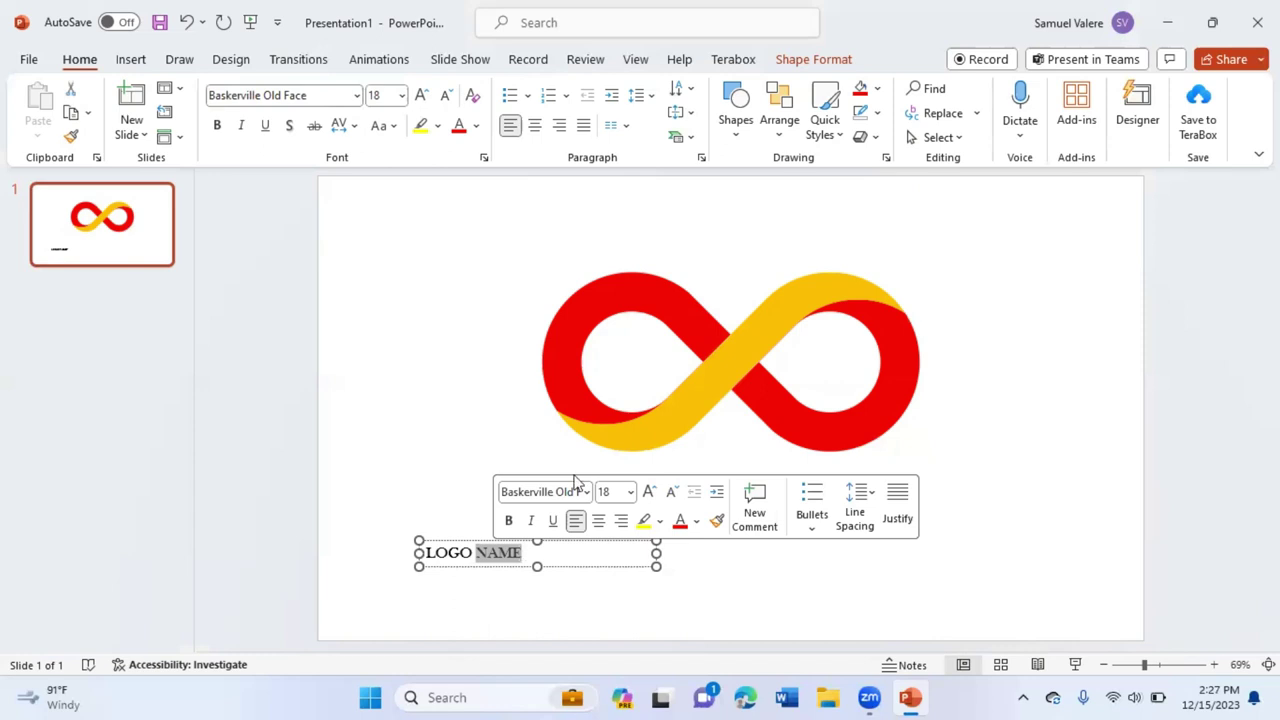
key("ctrl+a")
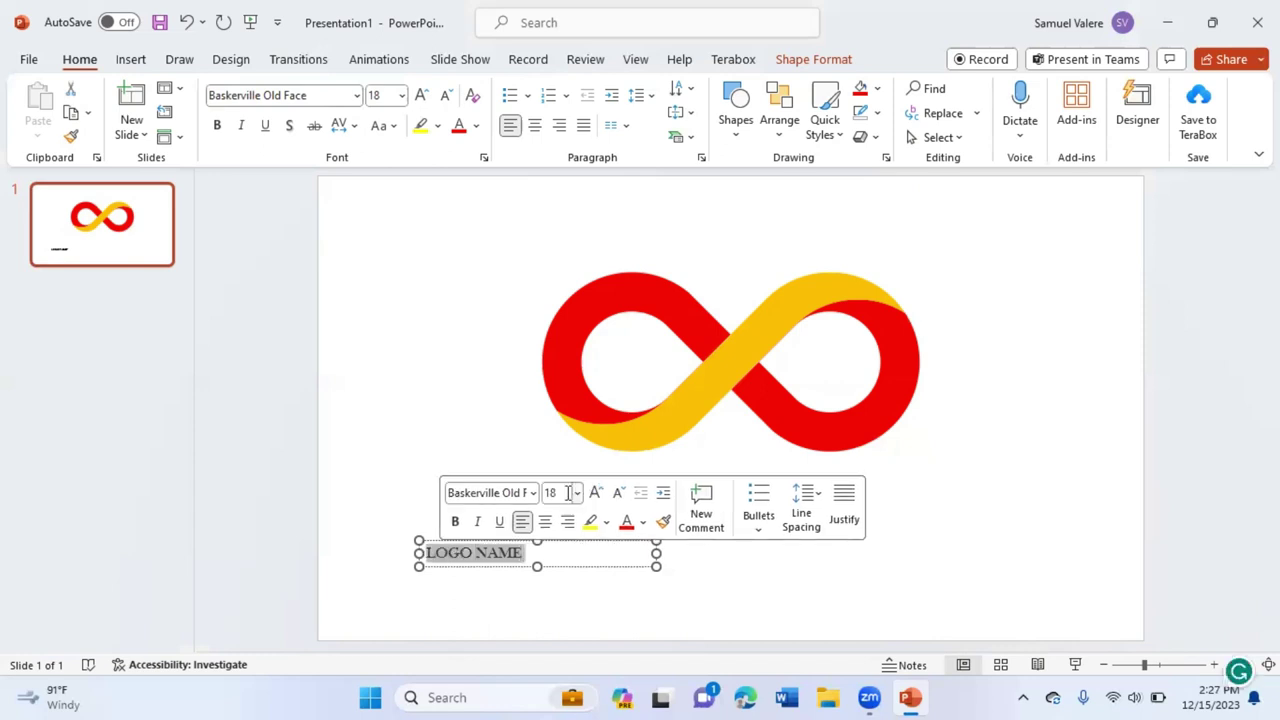
left_click(567, 492)
type("48")
key("Return")
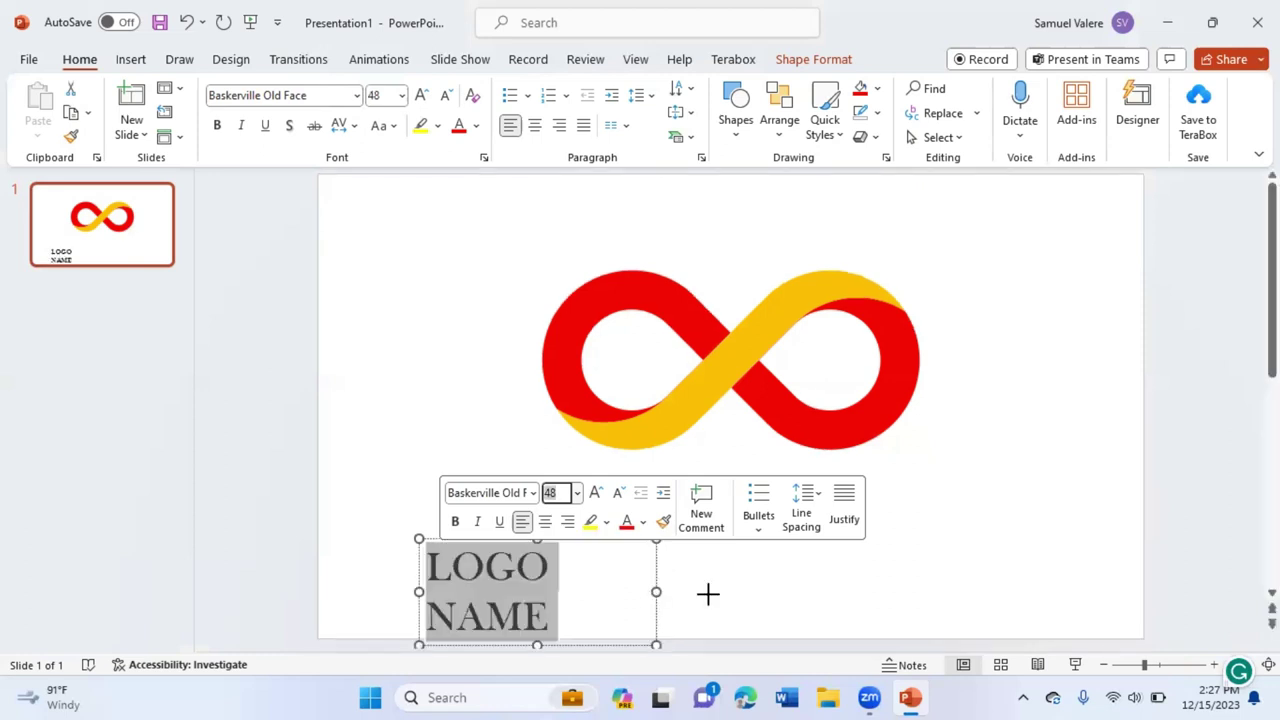
left_click_drag(708, 594, 790, 540)
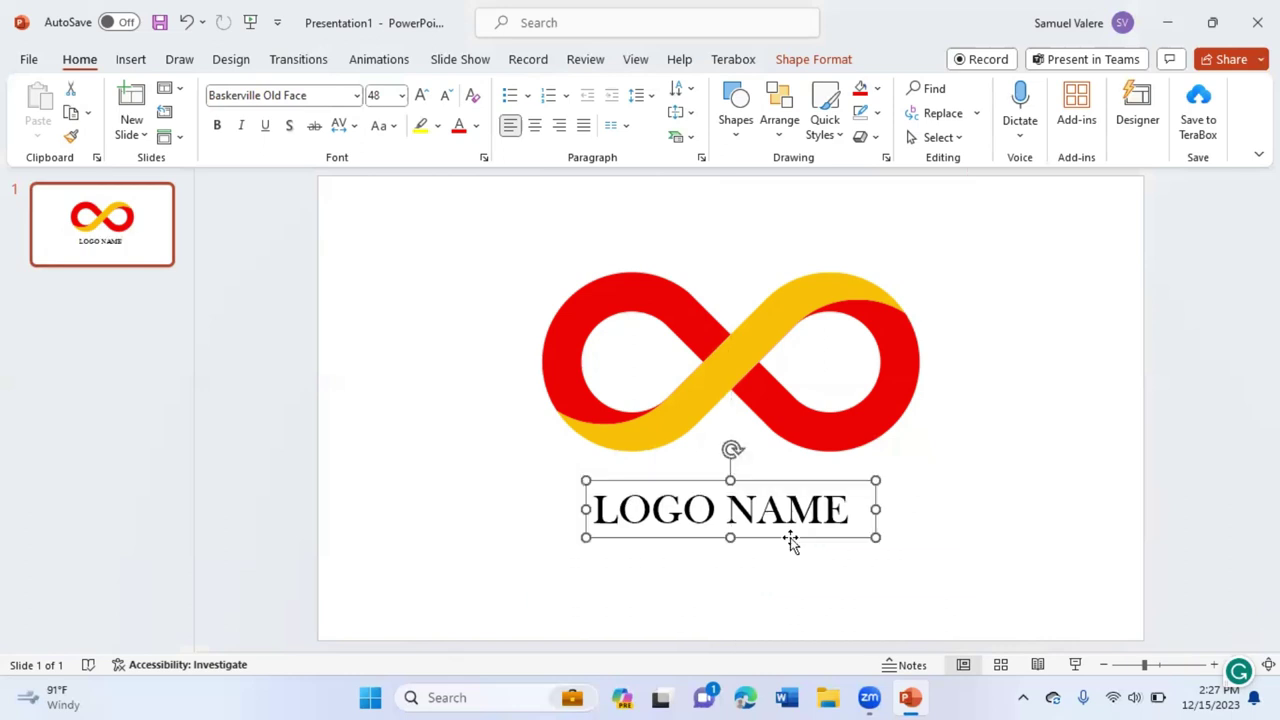
key("ctrl+d")
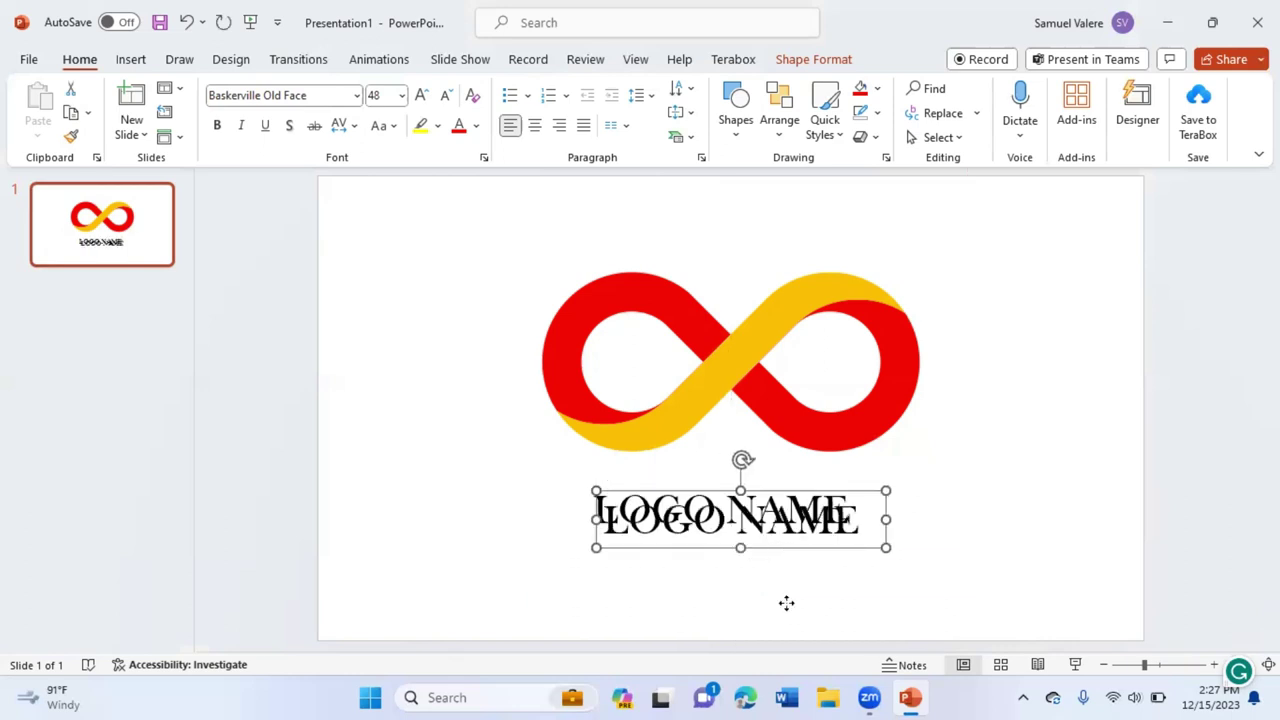
Place the copy below the title and set it to Avenir Next LT Pro, 18 pt.
left_click_drag(786, 603, 786, 603)
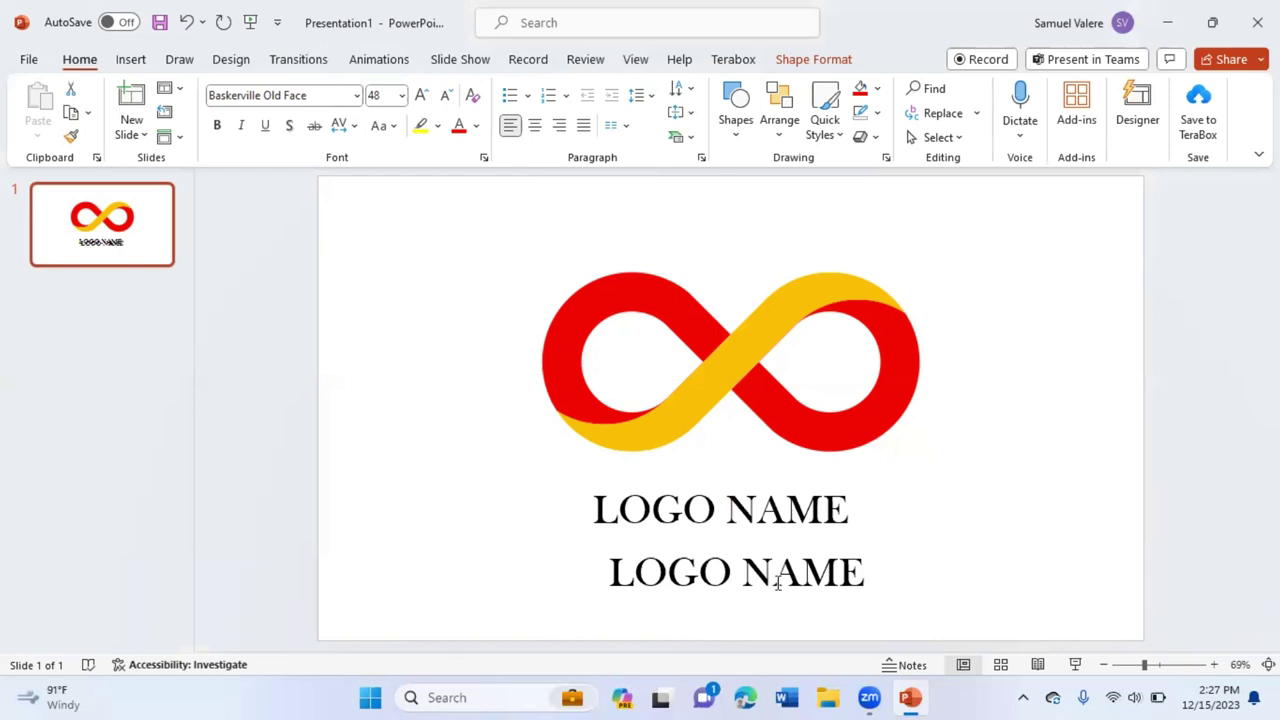
triple_click(778, 583)
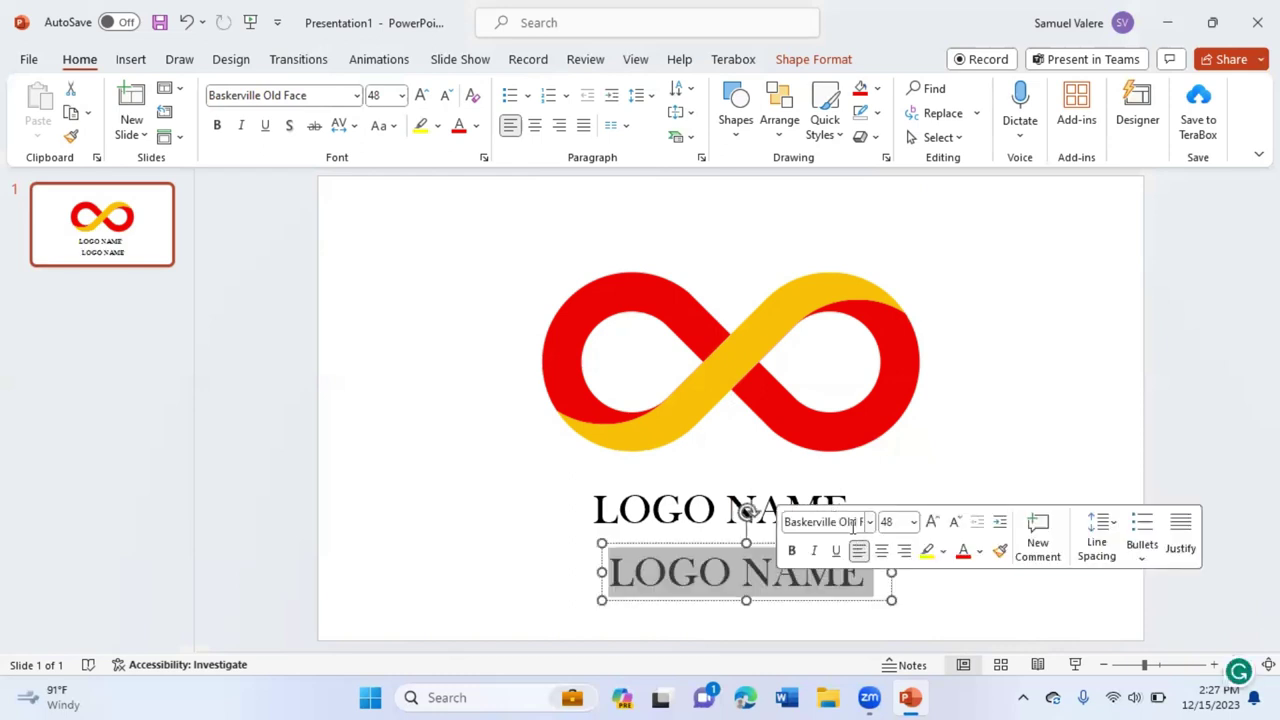
left_click(852, 522)
type("Avenir Next LT P")
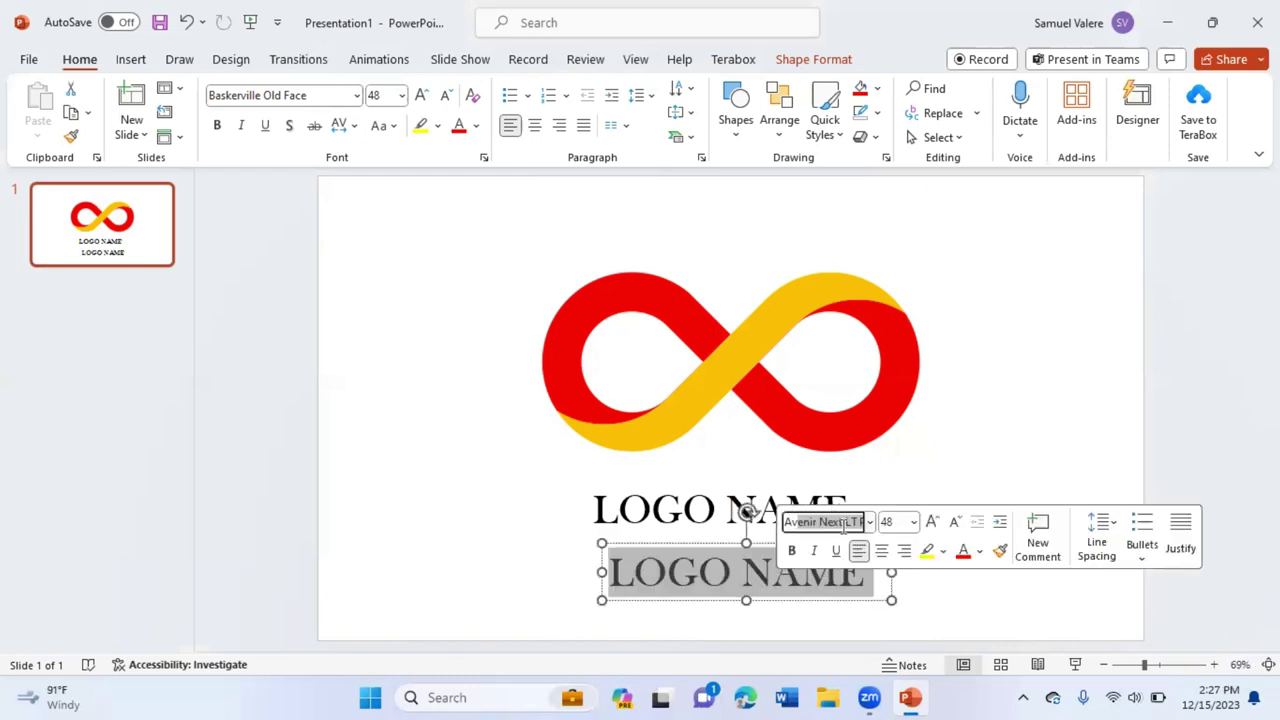
key("Return")
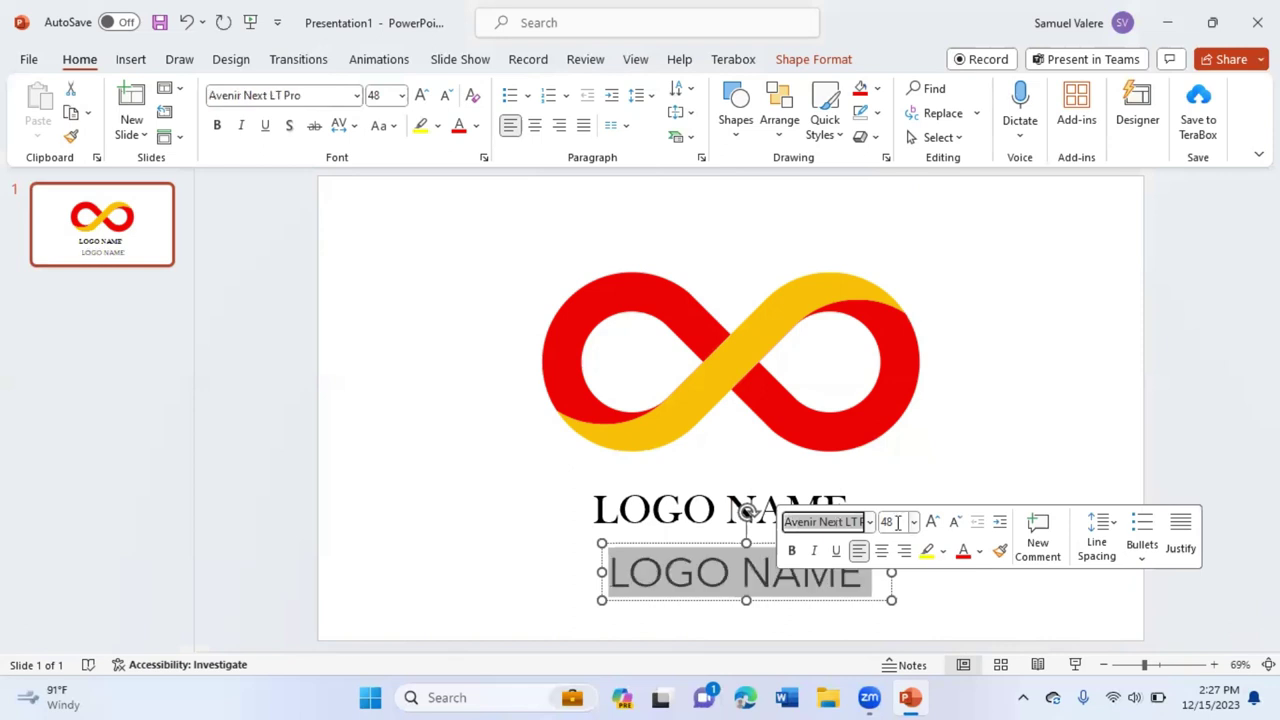
left_click(897, 522)
type("18")
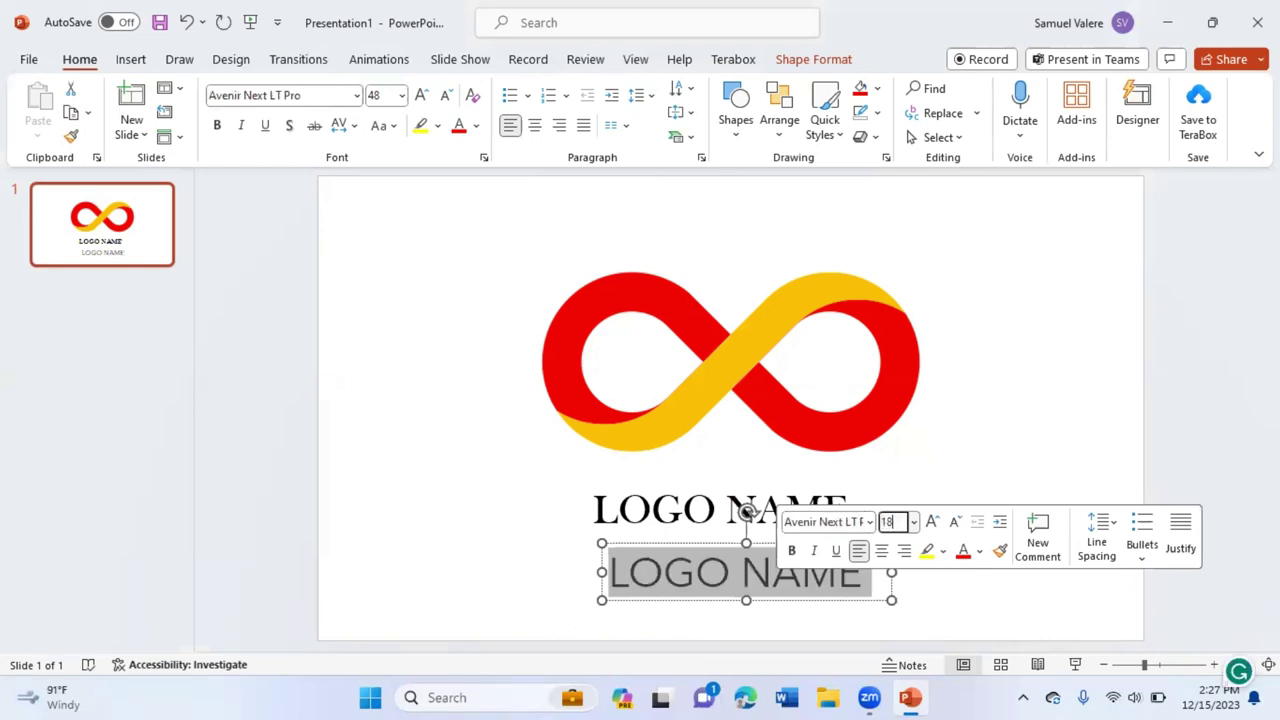
key("Return")
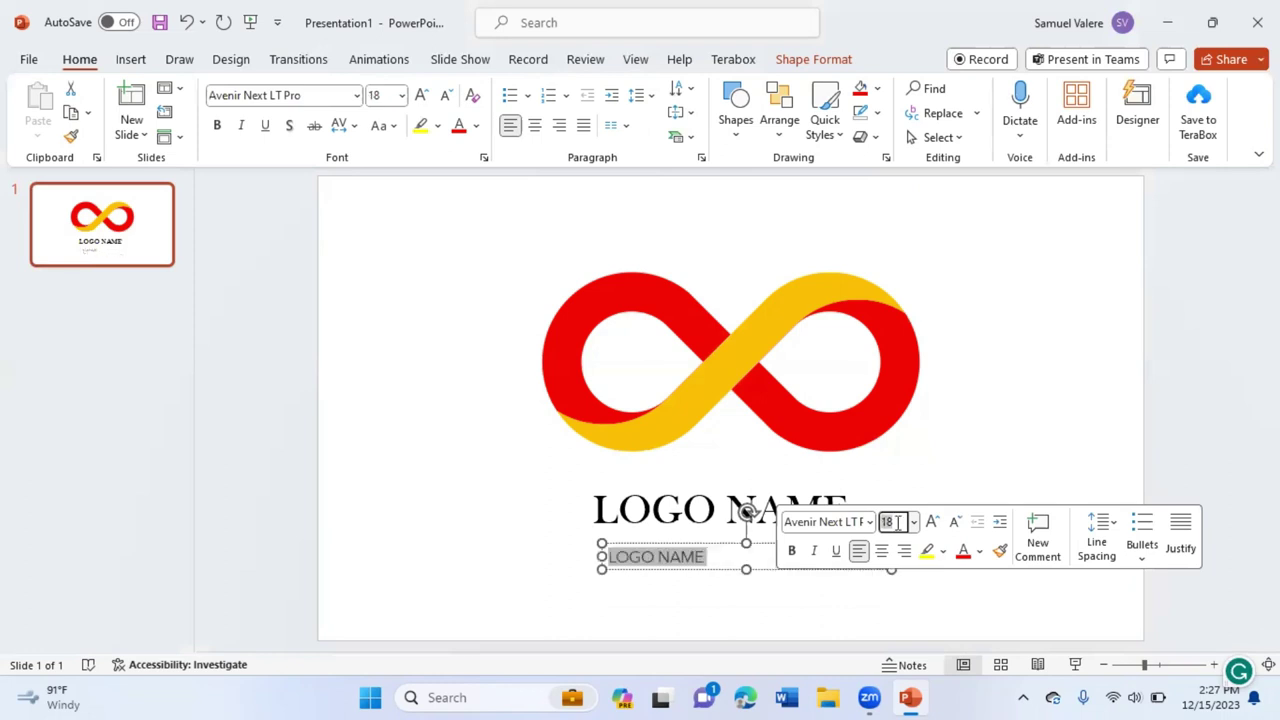
Replace the copy's text with 'YOUR SLOGAN GOES HERE'.
left_click(697, 557)
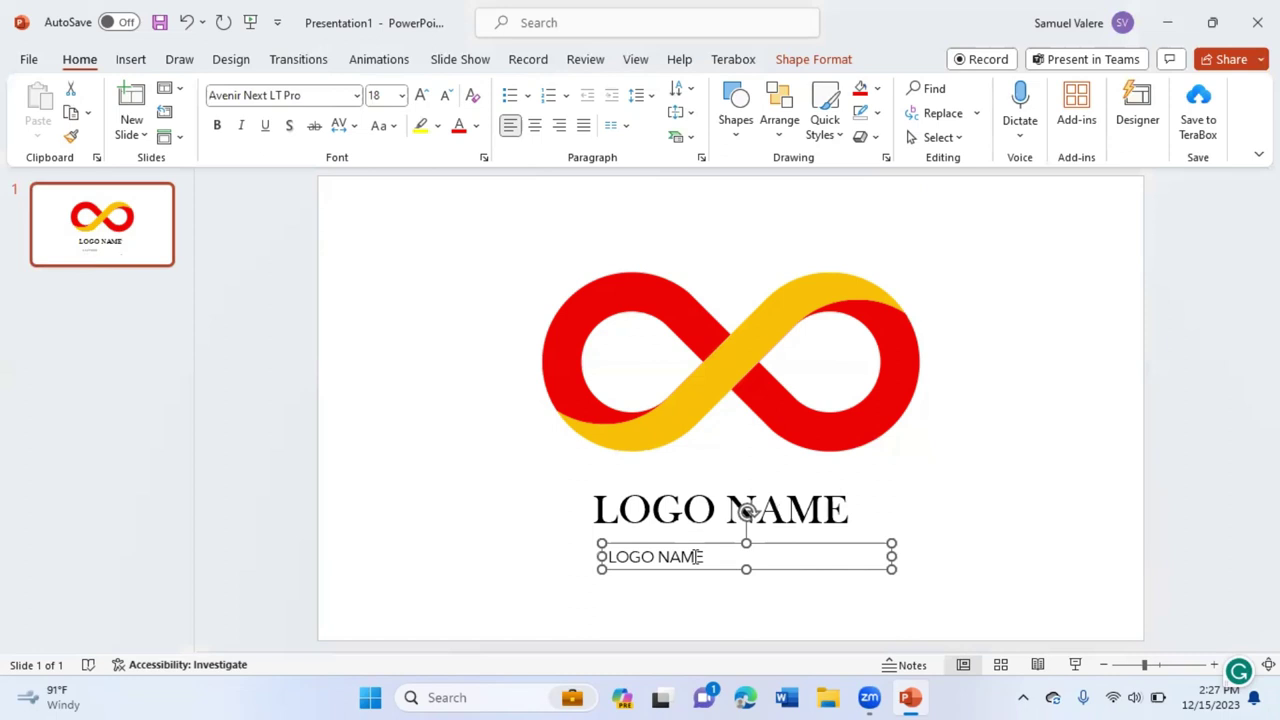
triple_click(699, 557)
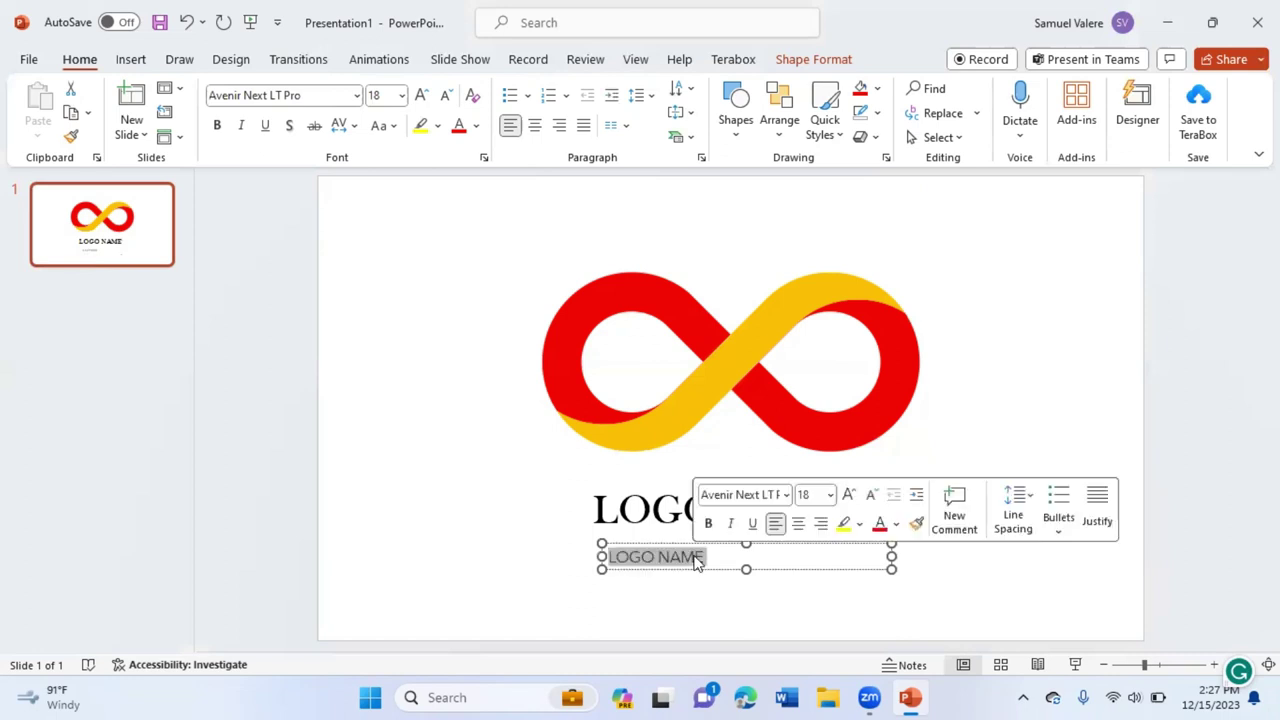
type("YOUR")
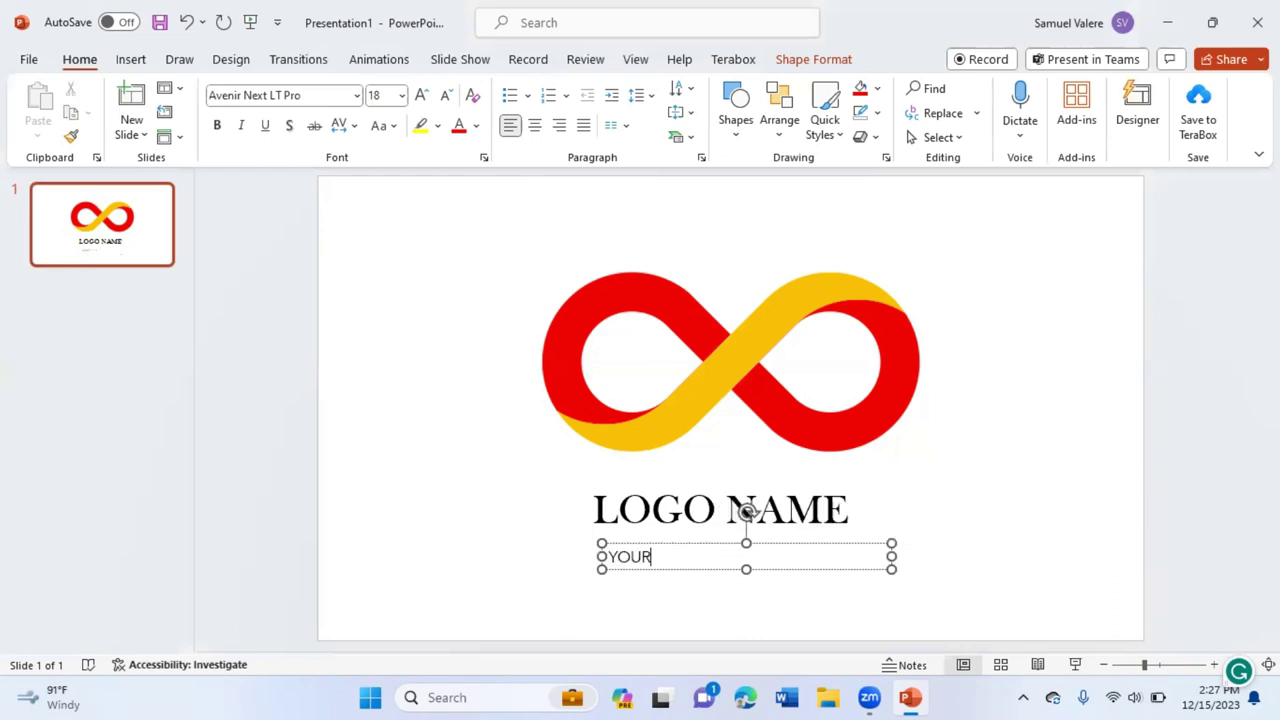
type(" SLOGAN")
type(" GPE")
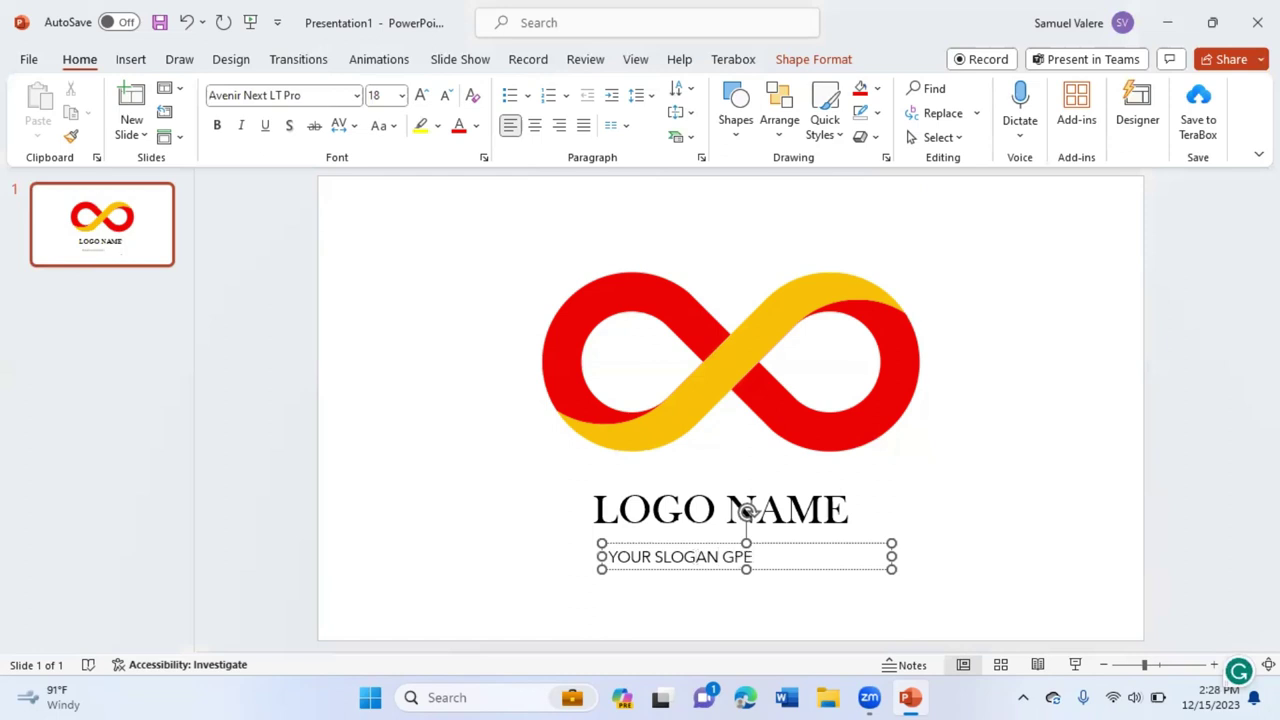
key("BackSpace")
key("BackSpace")
type("OES HERE")
Narrow the slogan and LOGO NAME boxes so both sit centred under the logo.
left_click(790, 572)
left_click(740, 584)
left_click_drag(871, 556, 783, 562)
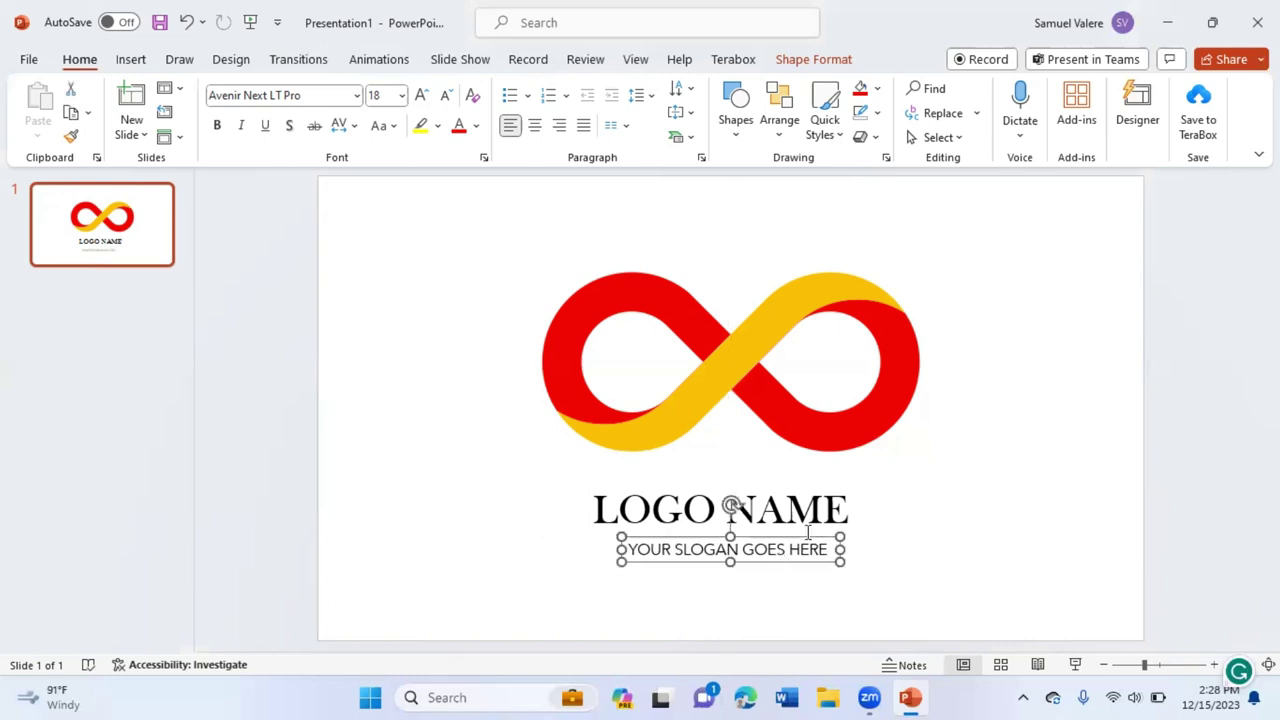
left_click(810, 528)
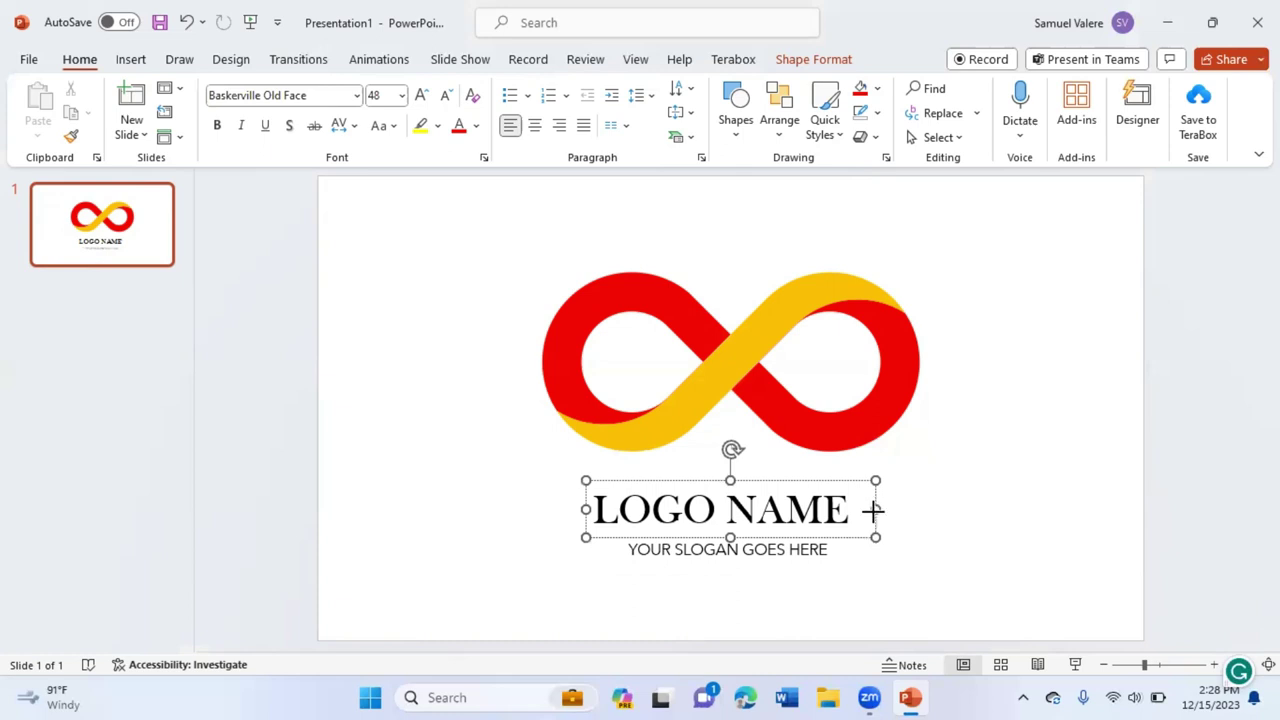
left_click_drag(872, 510, 812, 540)
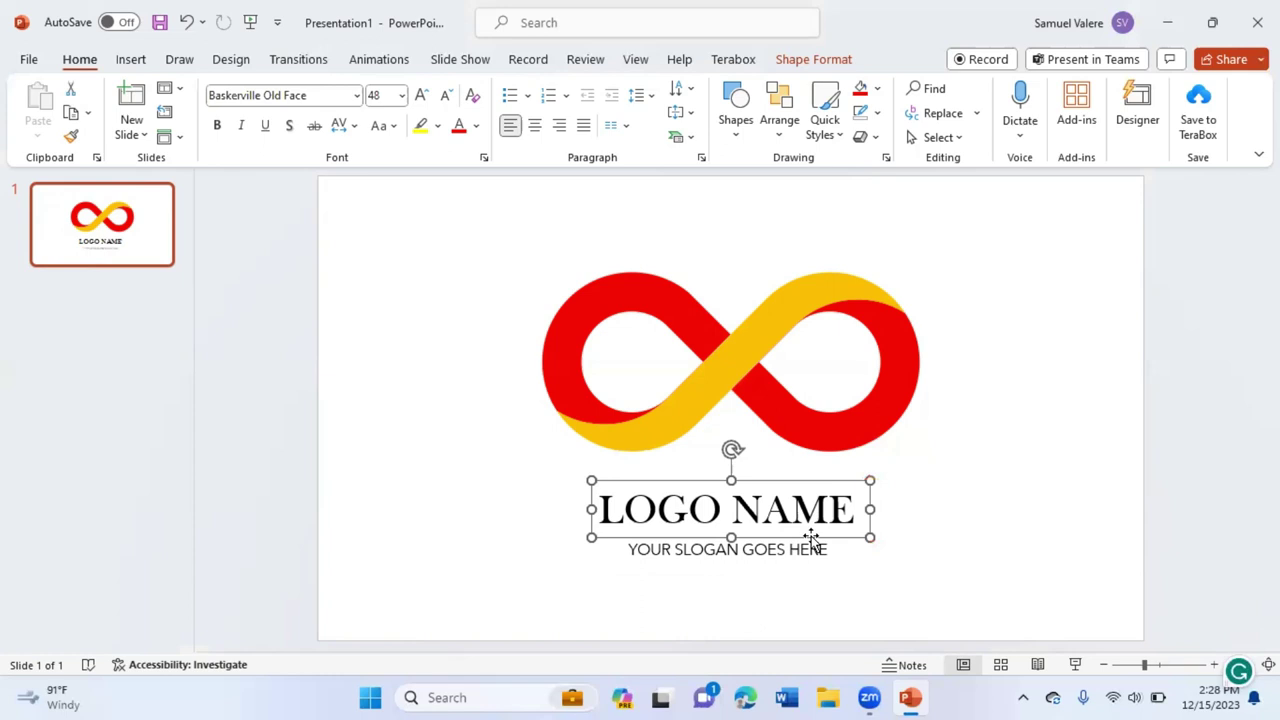
key("Tab")
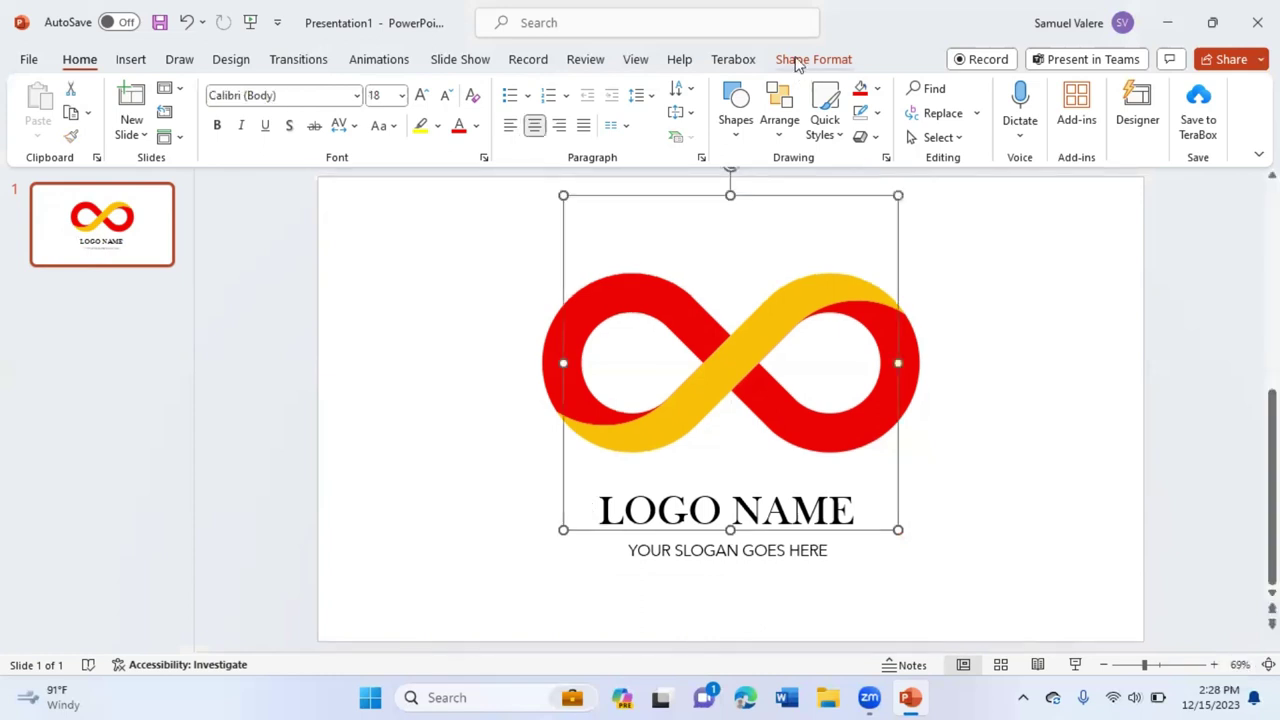
Ungroup the infinity logo and select its yellow band.
left_click(797, 60)
left_click(1118, 118)
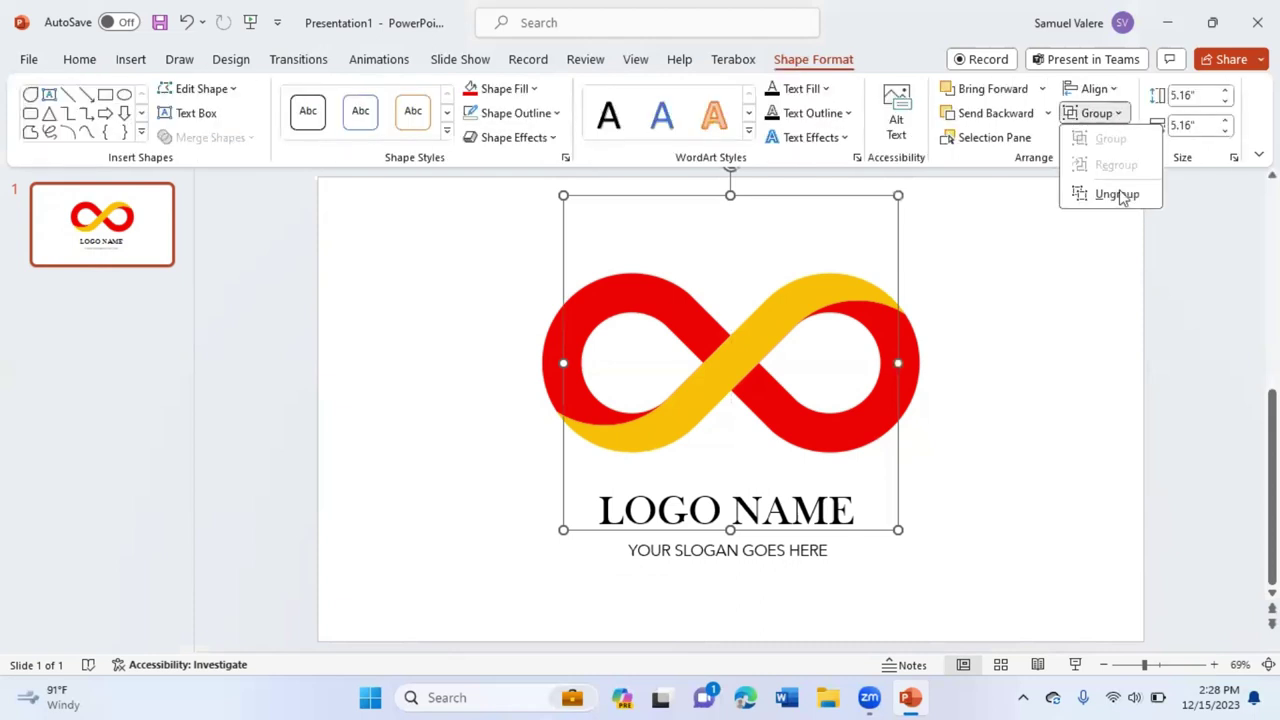
left_click(781, 337)
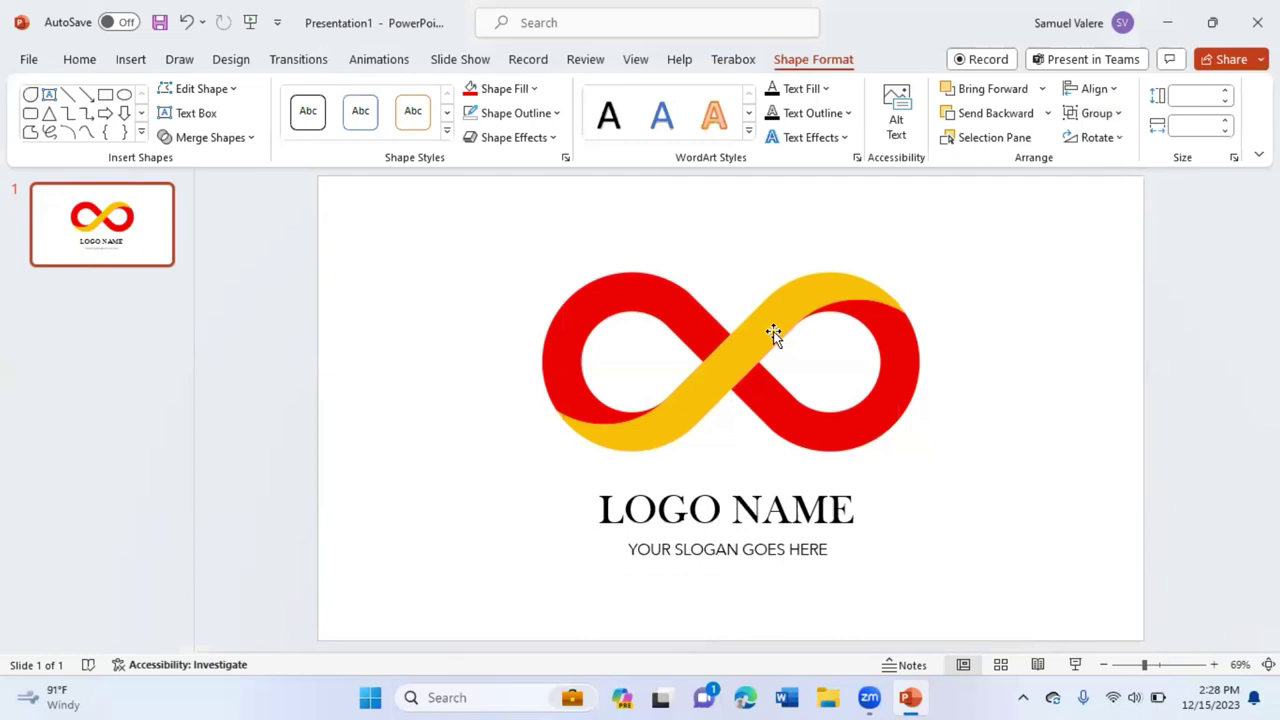
left_click_drag(773, 331, 782, 342)
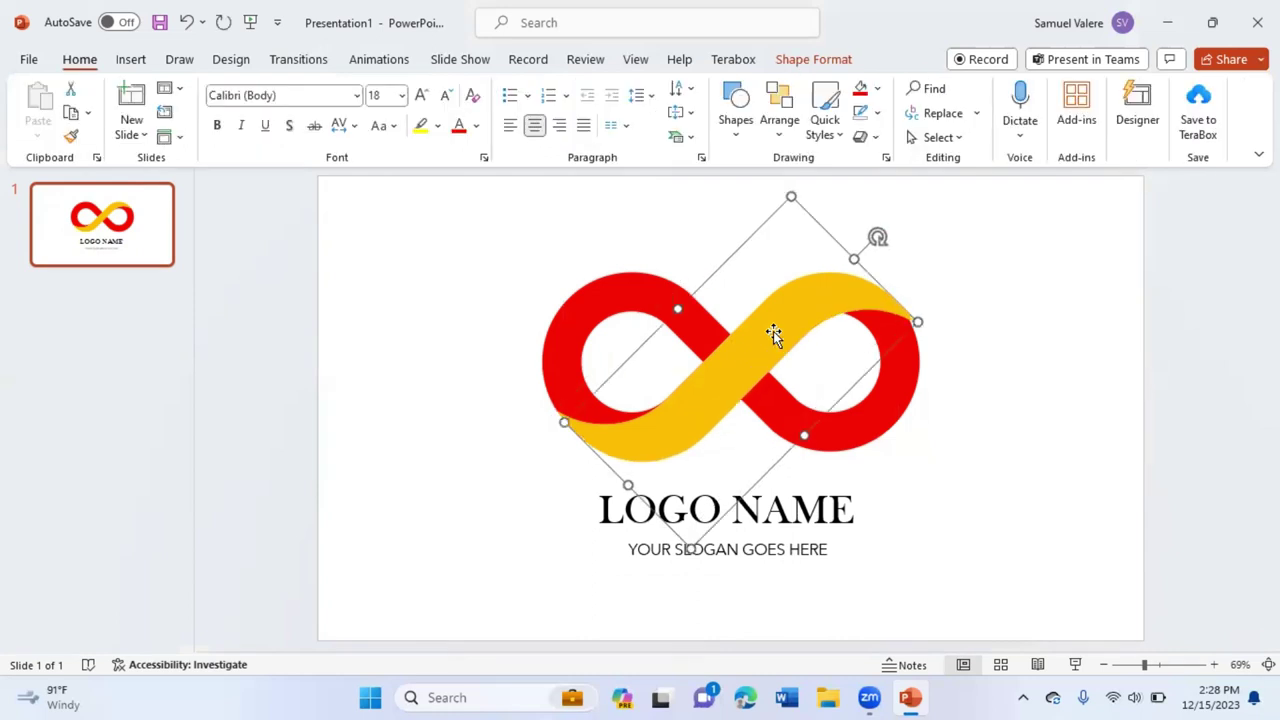
Fill the band black, give it soft edges, and send it behind the yellow band.
left_click(806, 62)
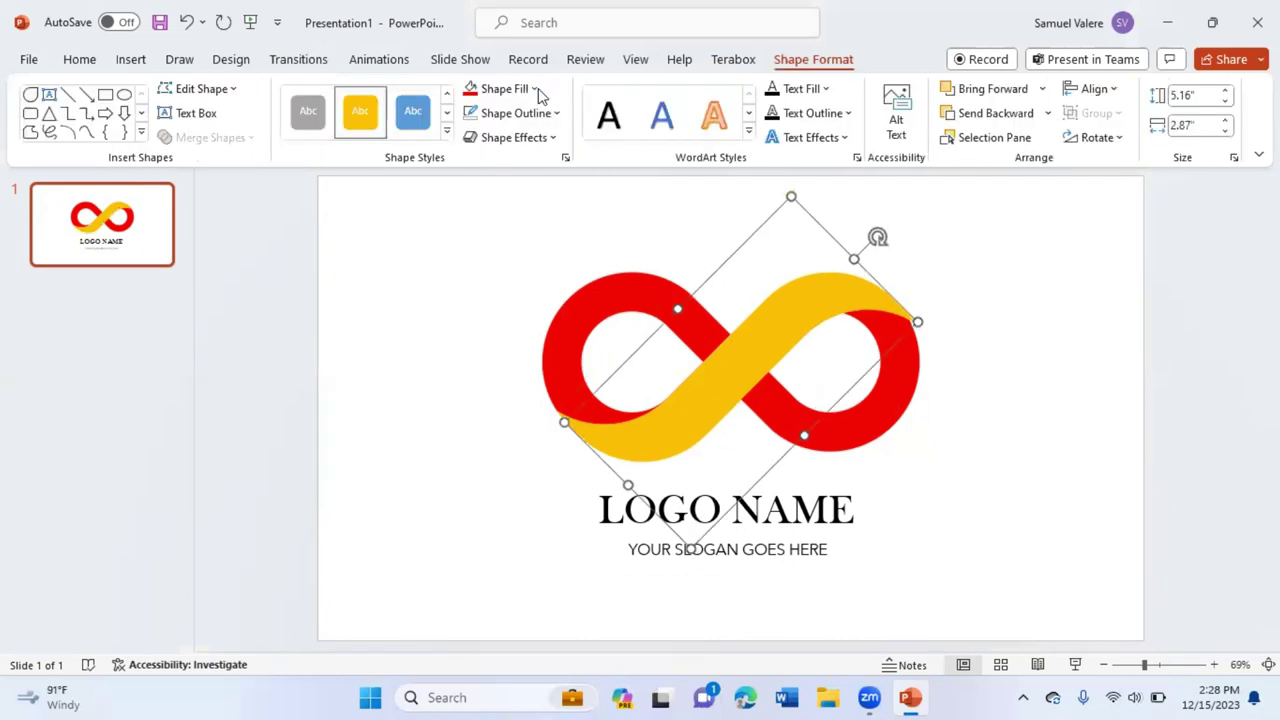
left_click(534, 89)
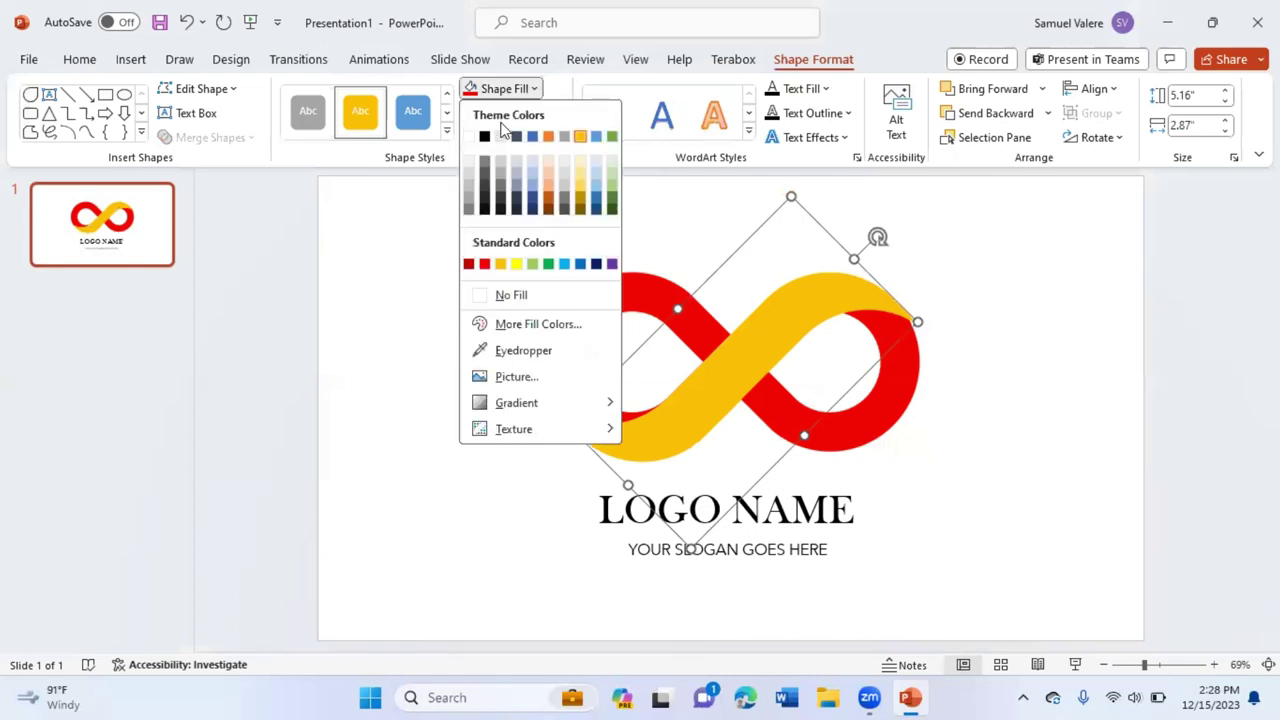
left_click(484, 136)
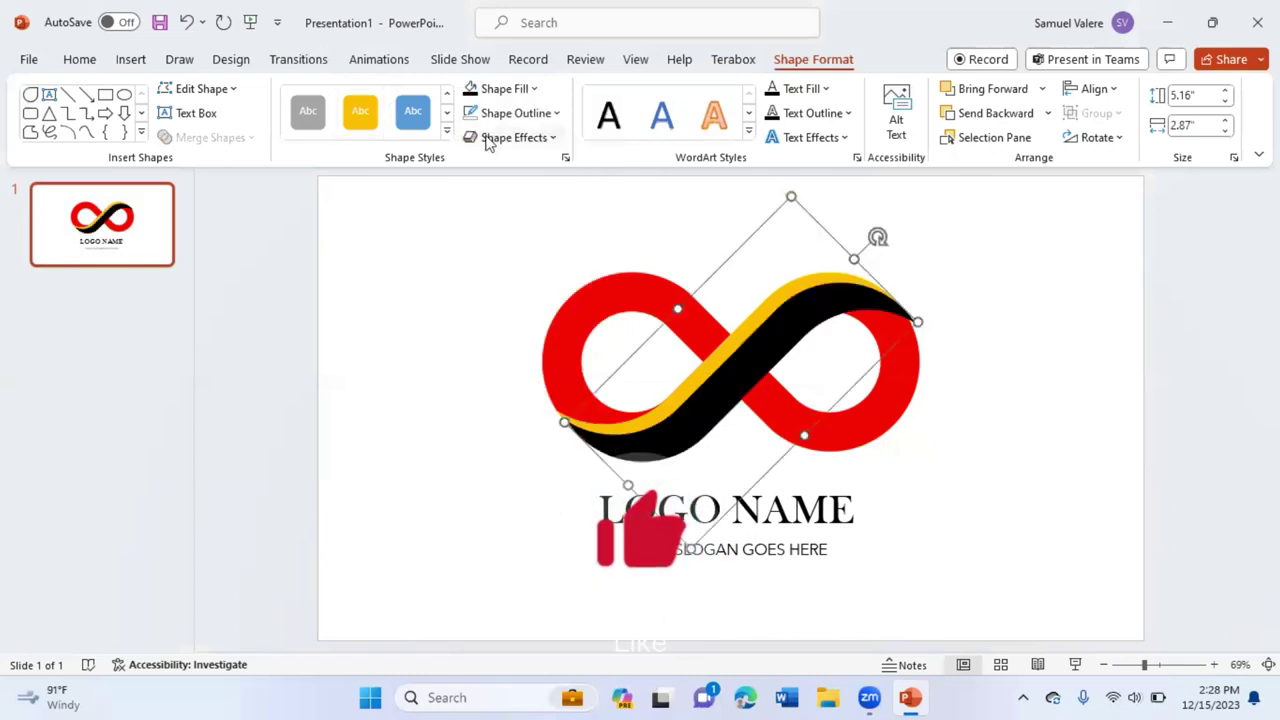
left_click(550, 140)
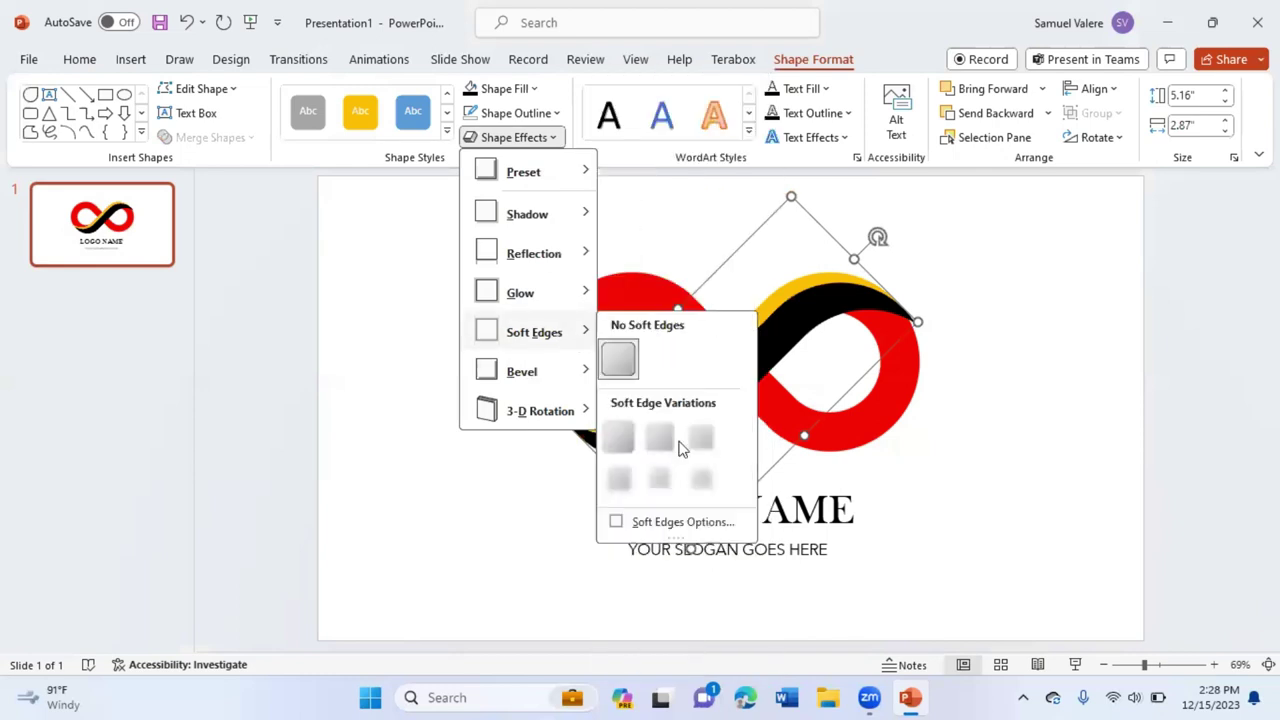
mouse_move(534, 332)
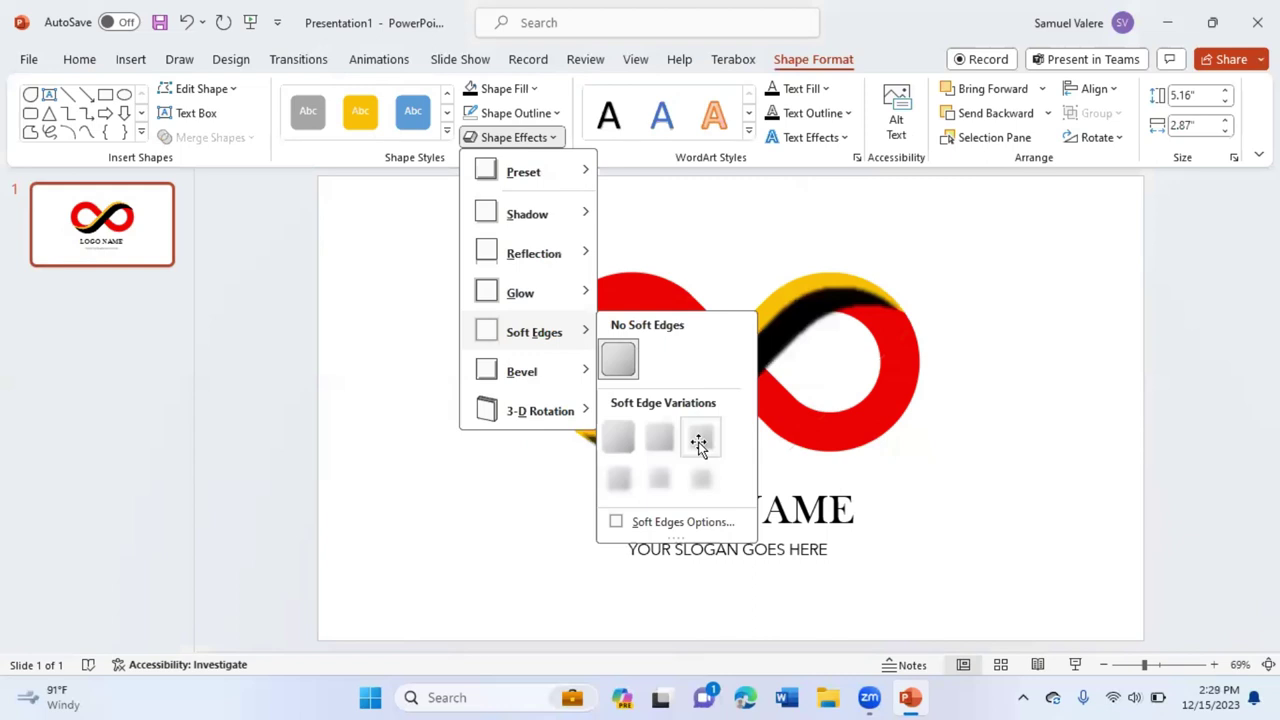
left_click(699, 444)
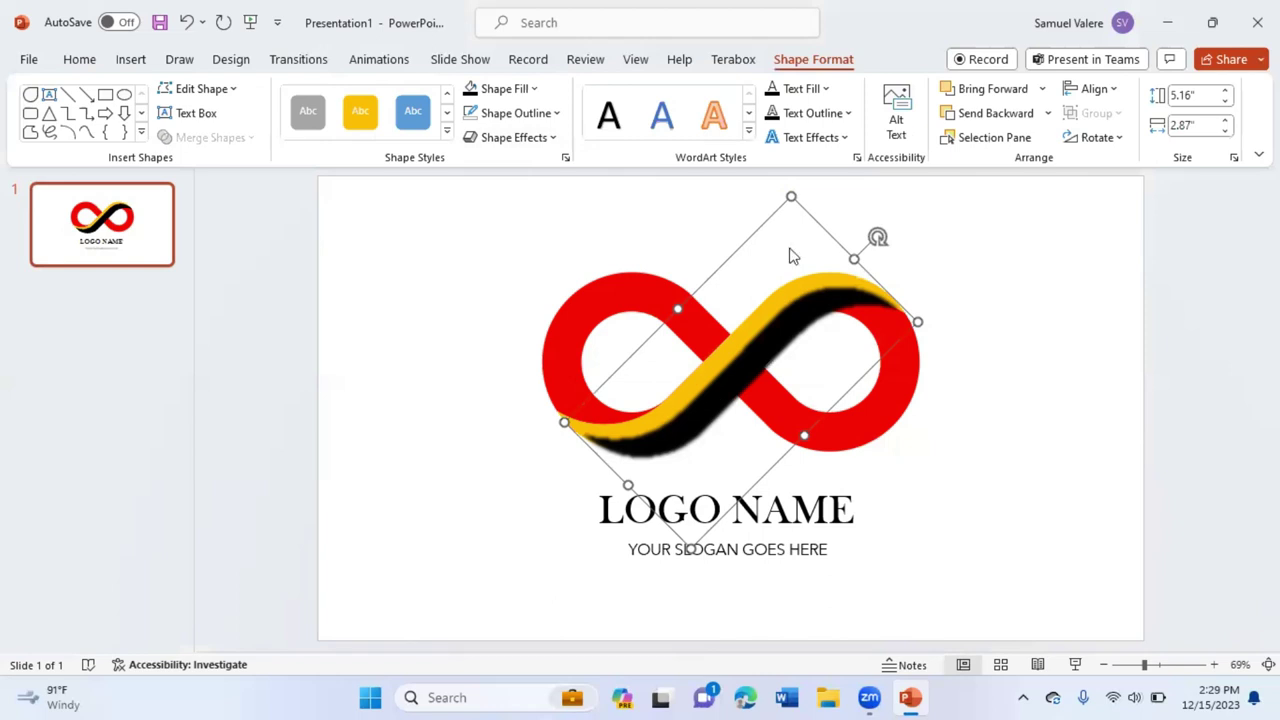
left_click(996, 113)
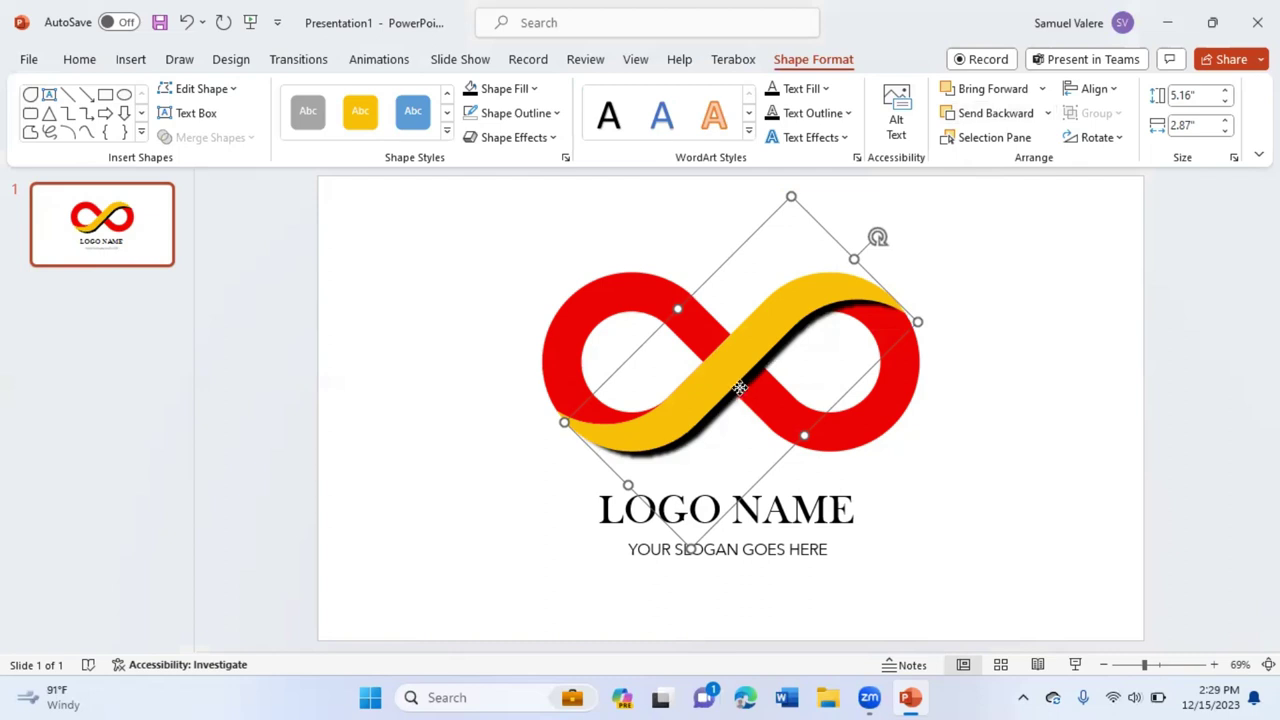
key("Delete")
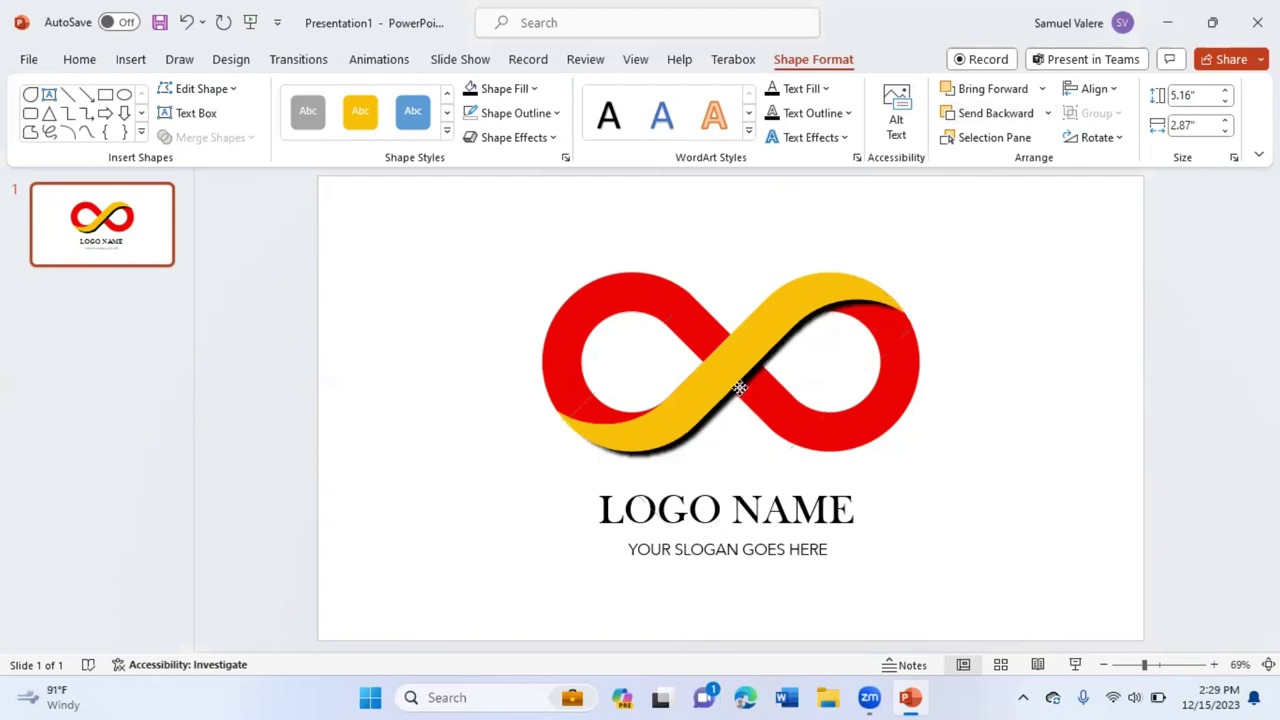
Offset the red infinity copy down-right, fill it black, soften its edges, and send it backward.
left_click(861, 429)
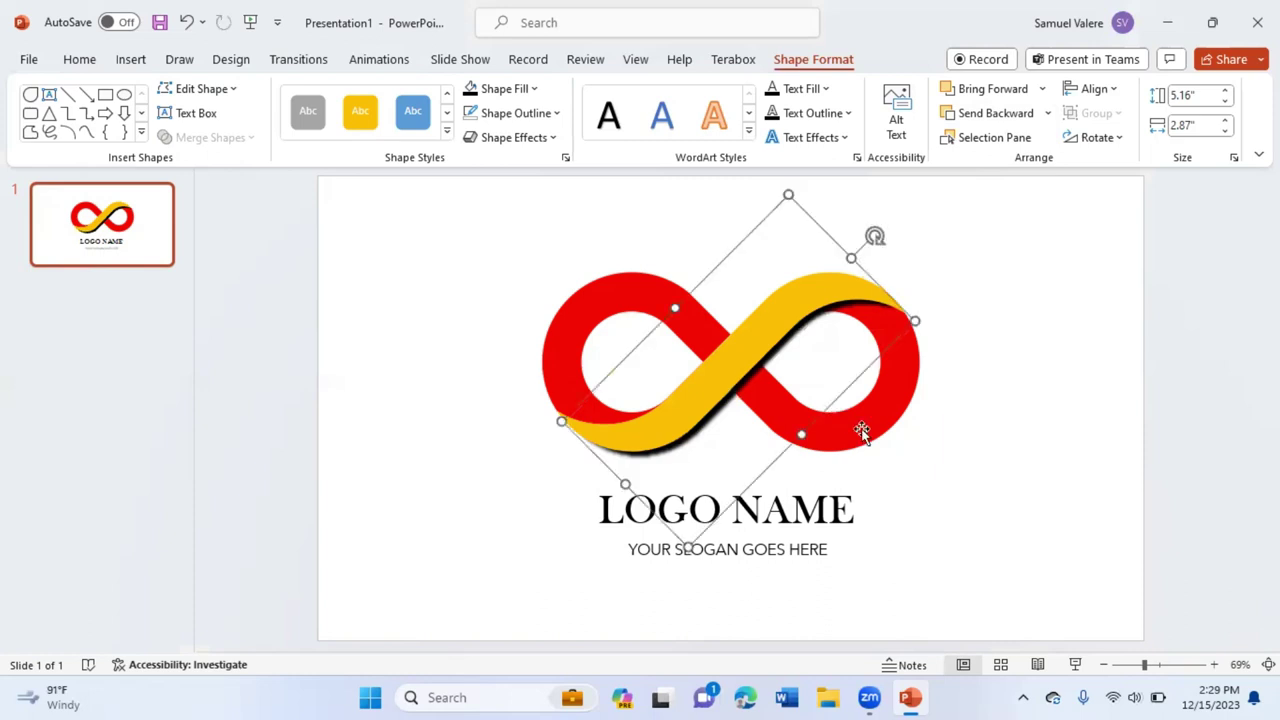
left_click(861, 429)
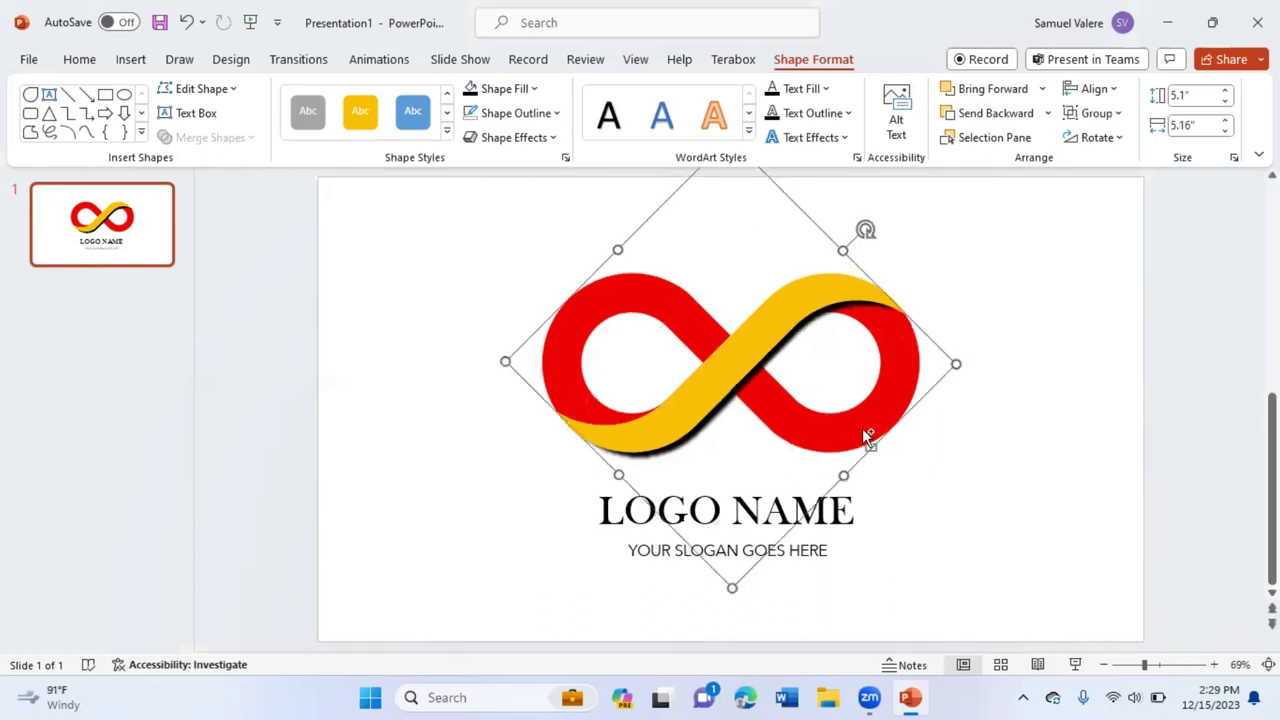
left_click_drag(866, 436, 876, 446)
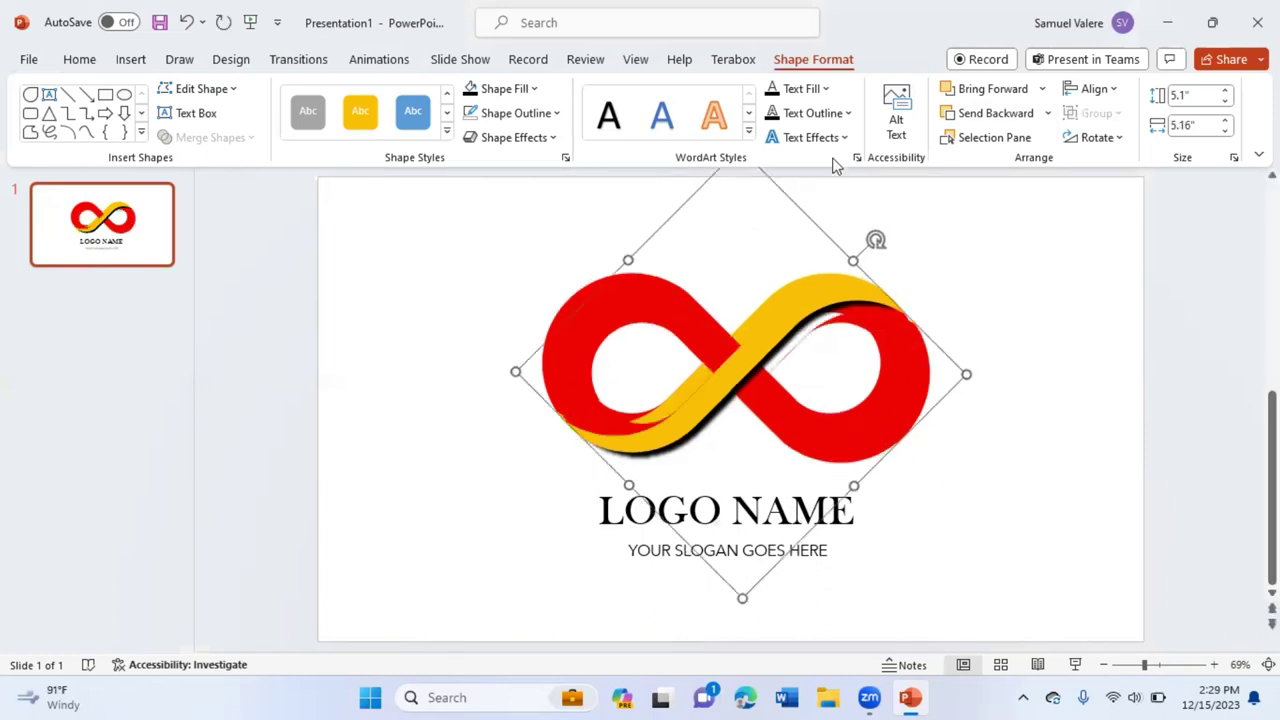
left_click(472, 95)
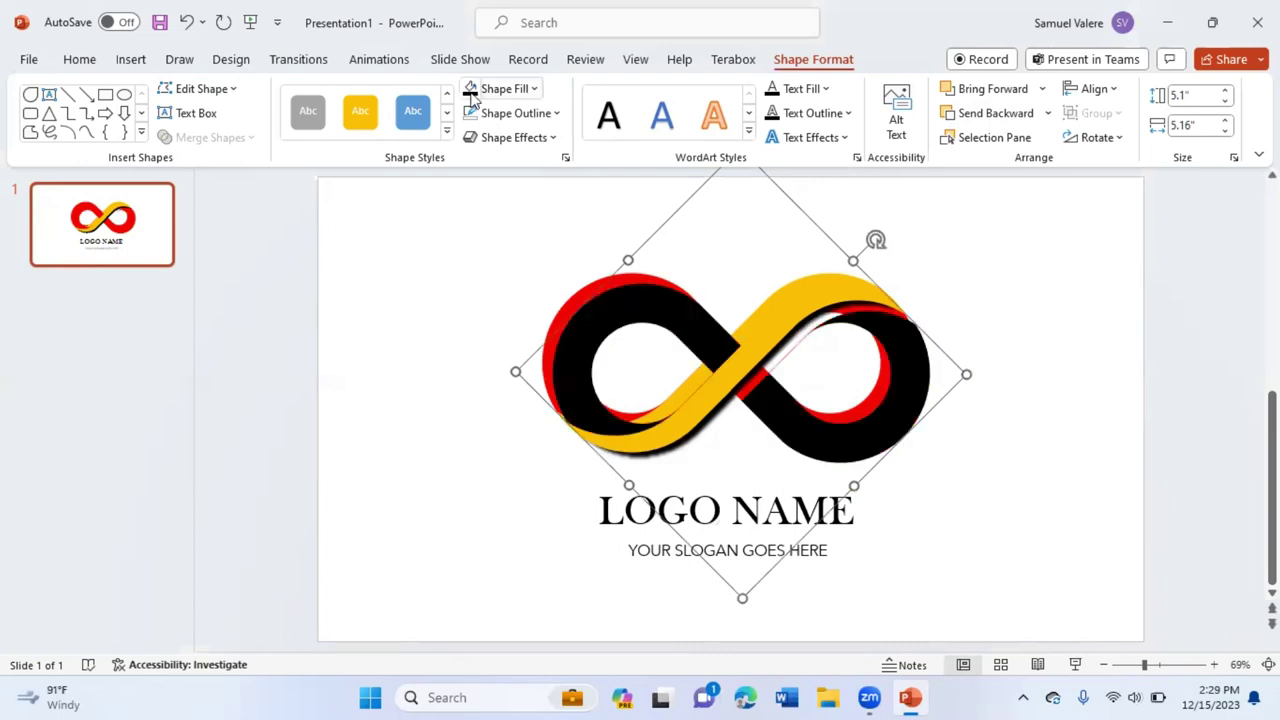
left_click(556, 140)
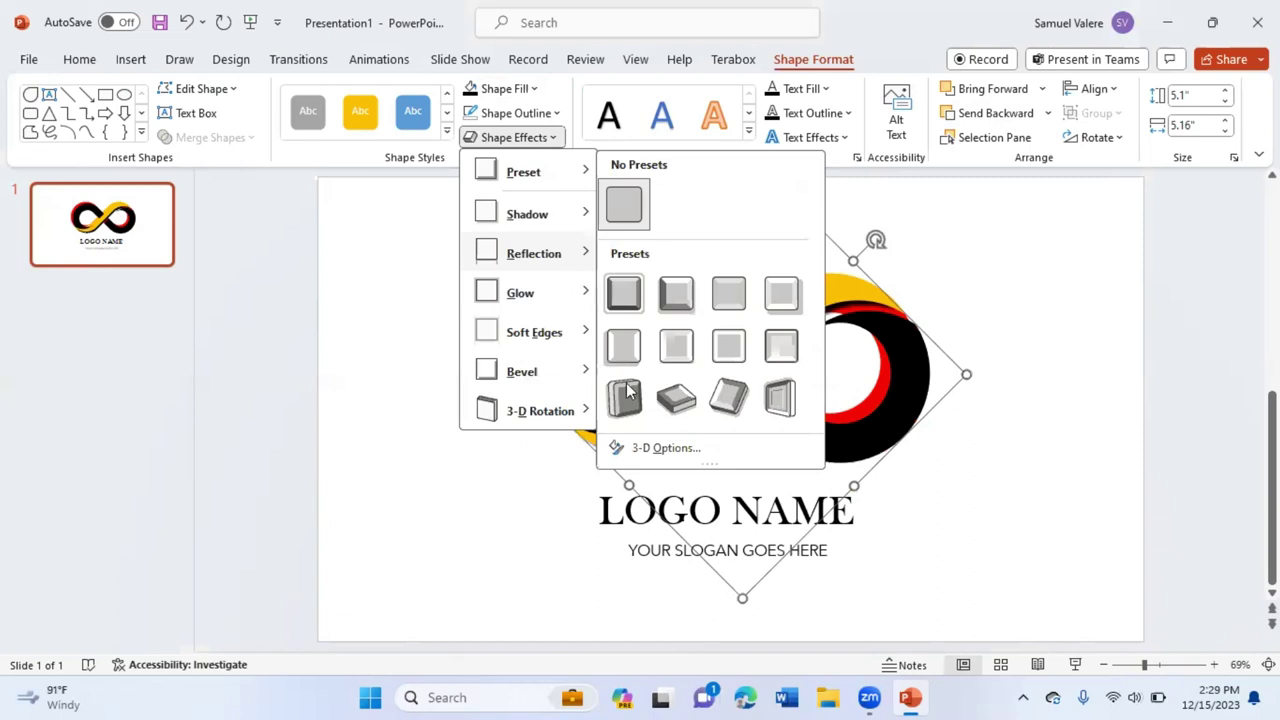
mouse_move(534, 332)
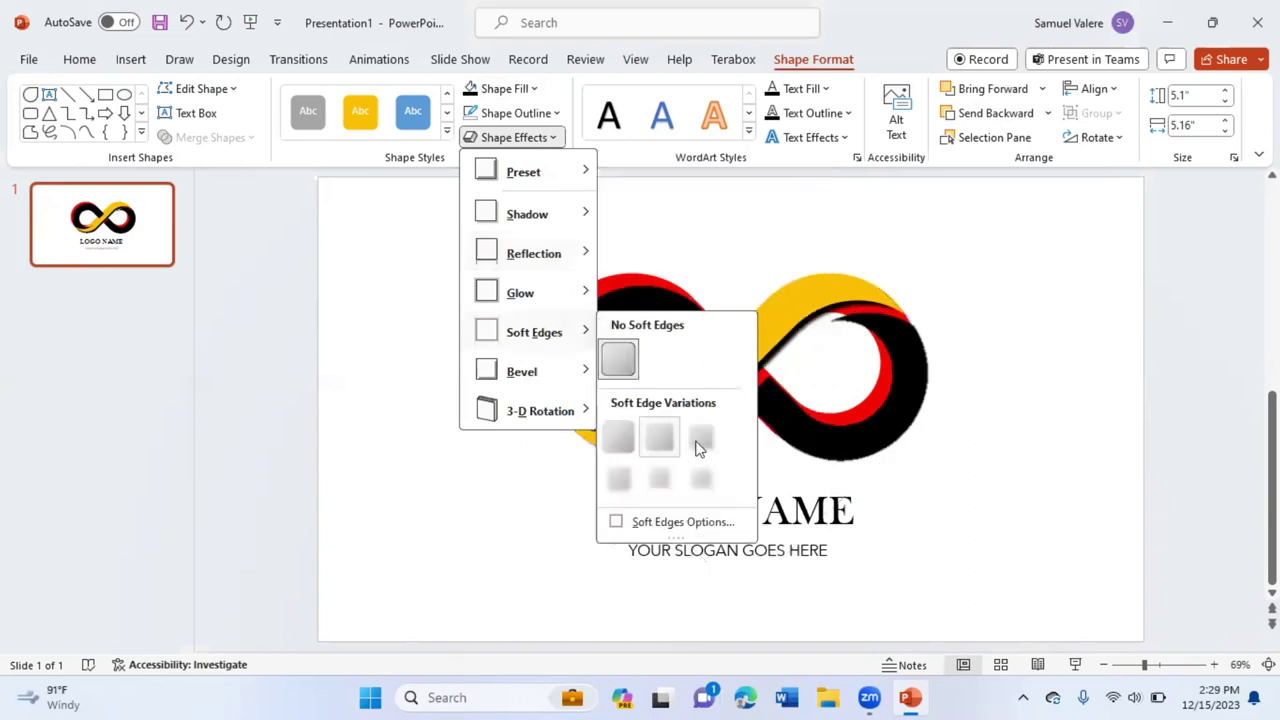
left_click(699, 440)
left_click_drag(818, 446, 816, 437)
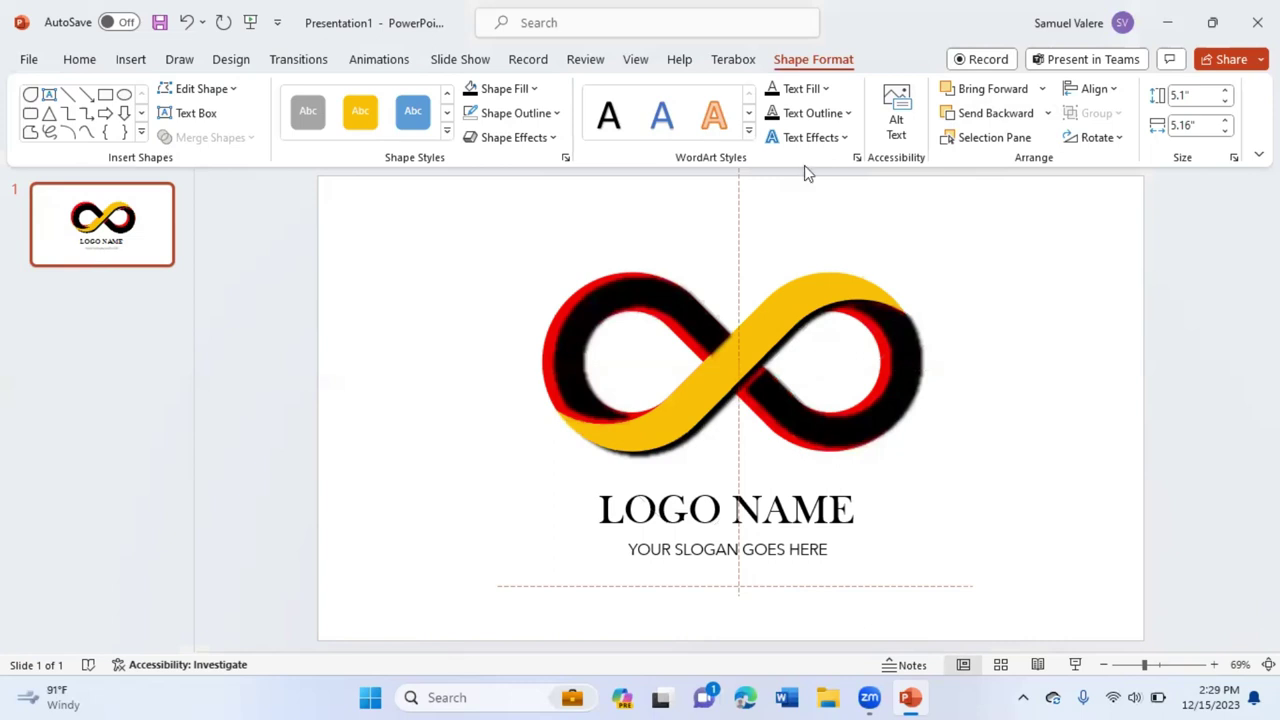
left_click(997, 118)
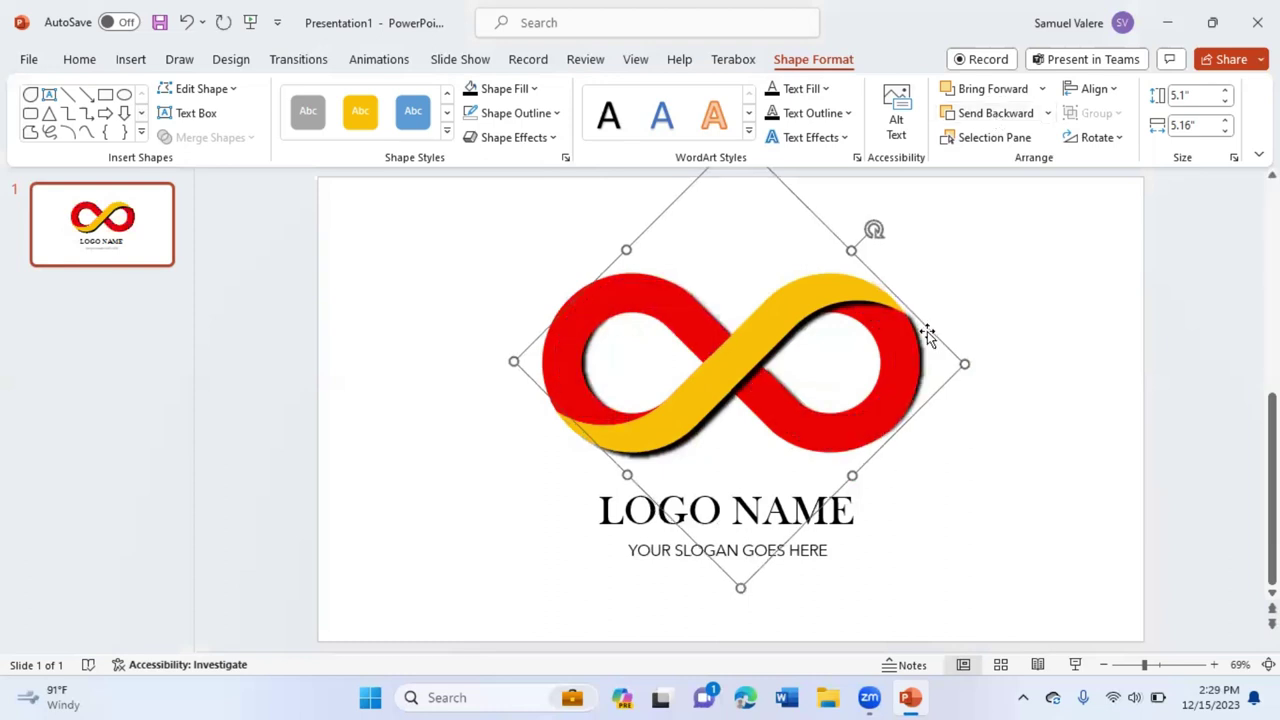
left_click_drag(928, 335, 927, 338)
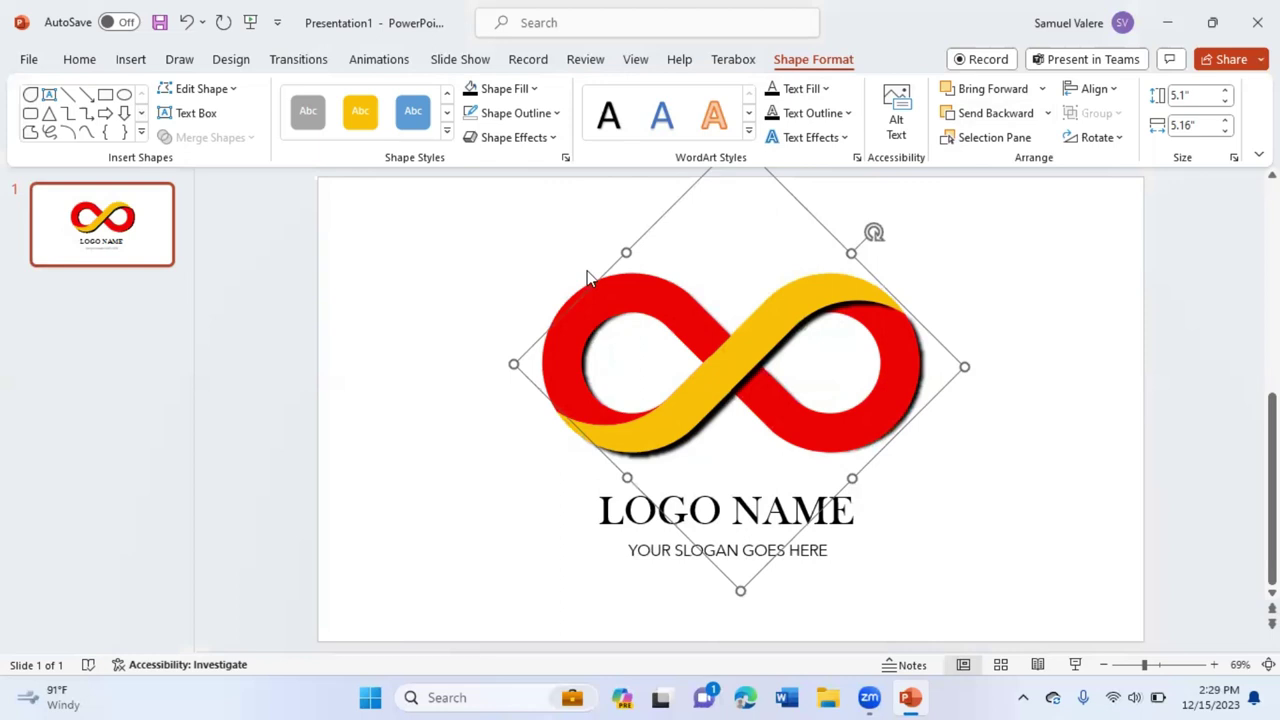
left_click(1040, 469)
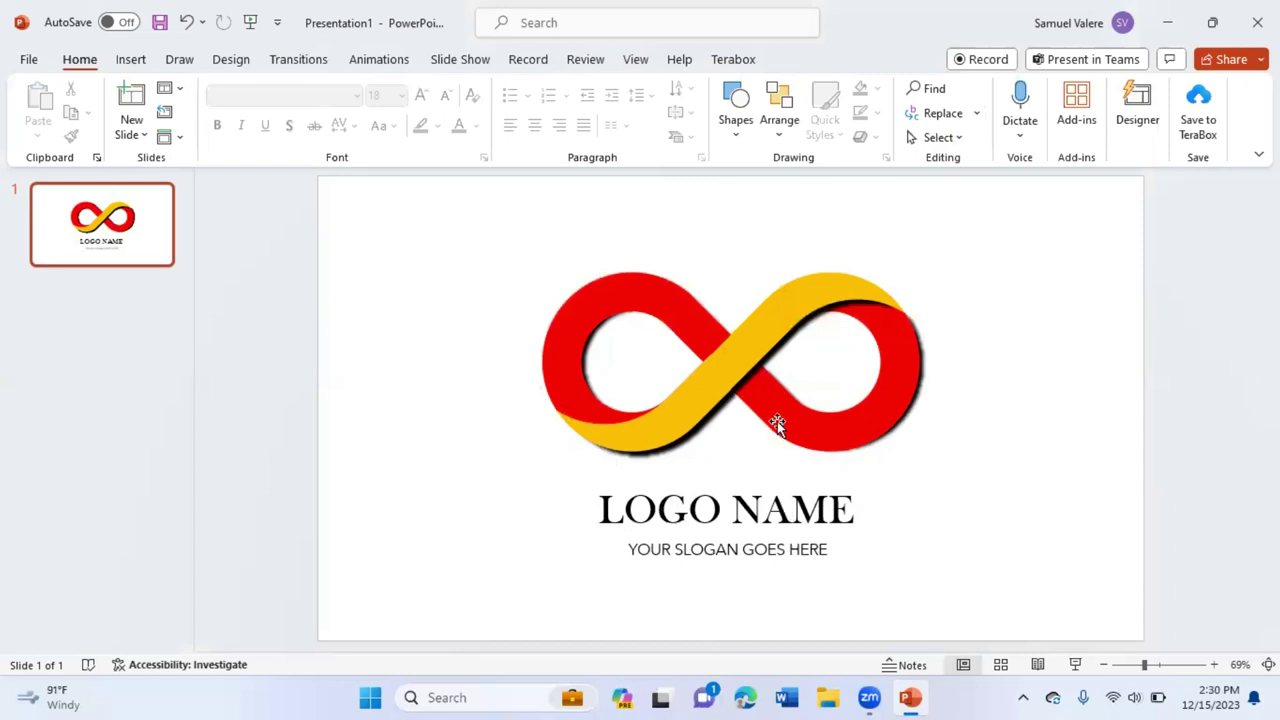
Select the three logo pieces and group them into one object.
left_click(777, 421)
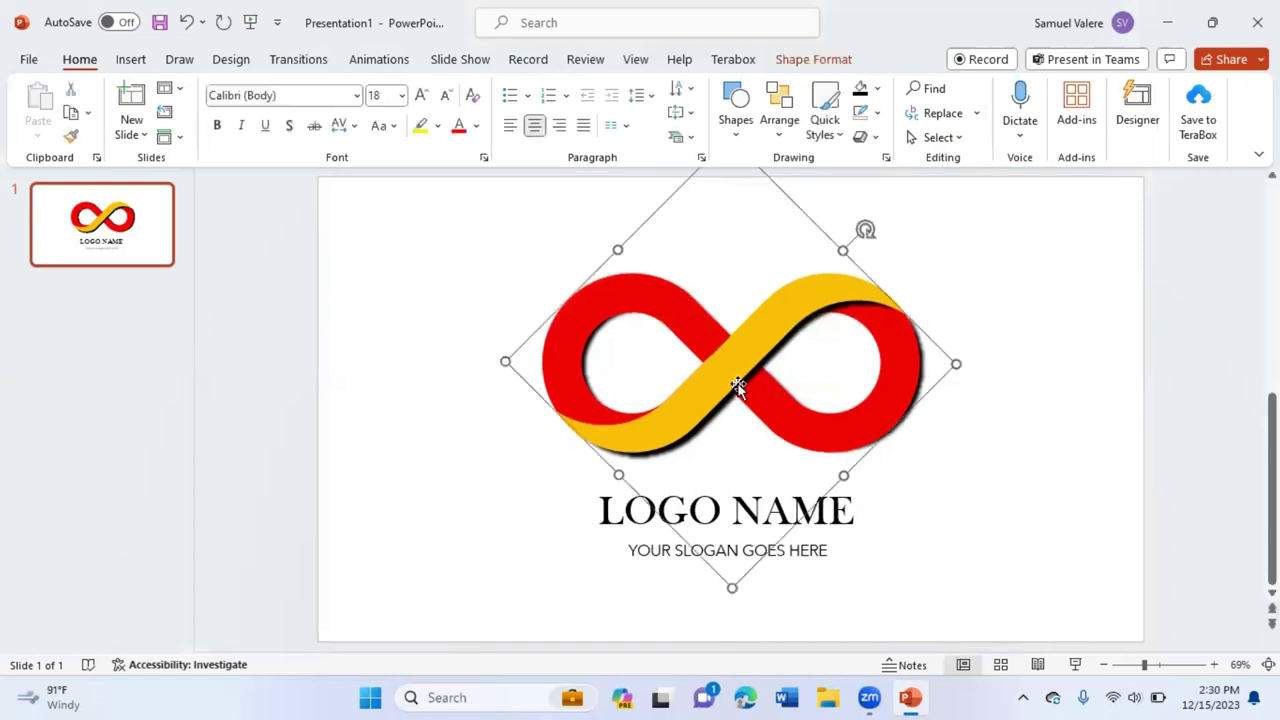
left_click(850, 432, "shift")
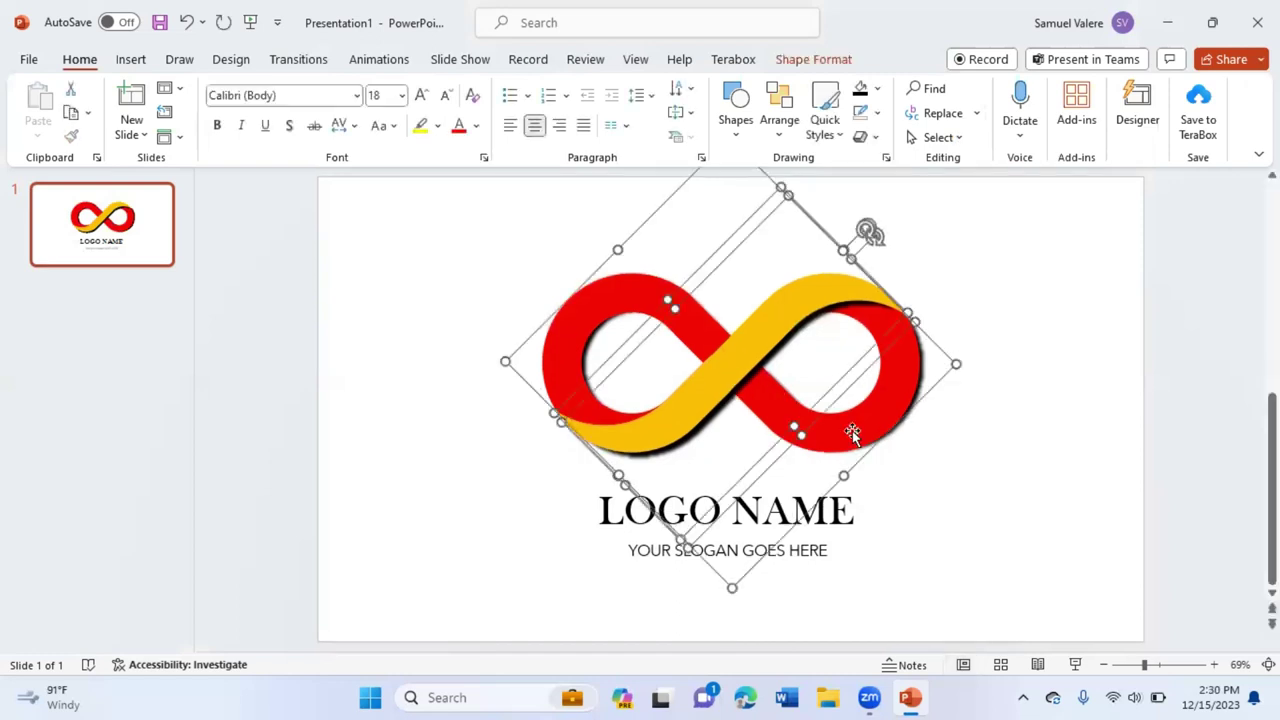
left_click(921, 385, "shift")
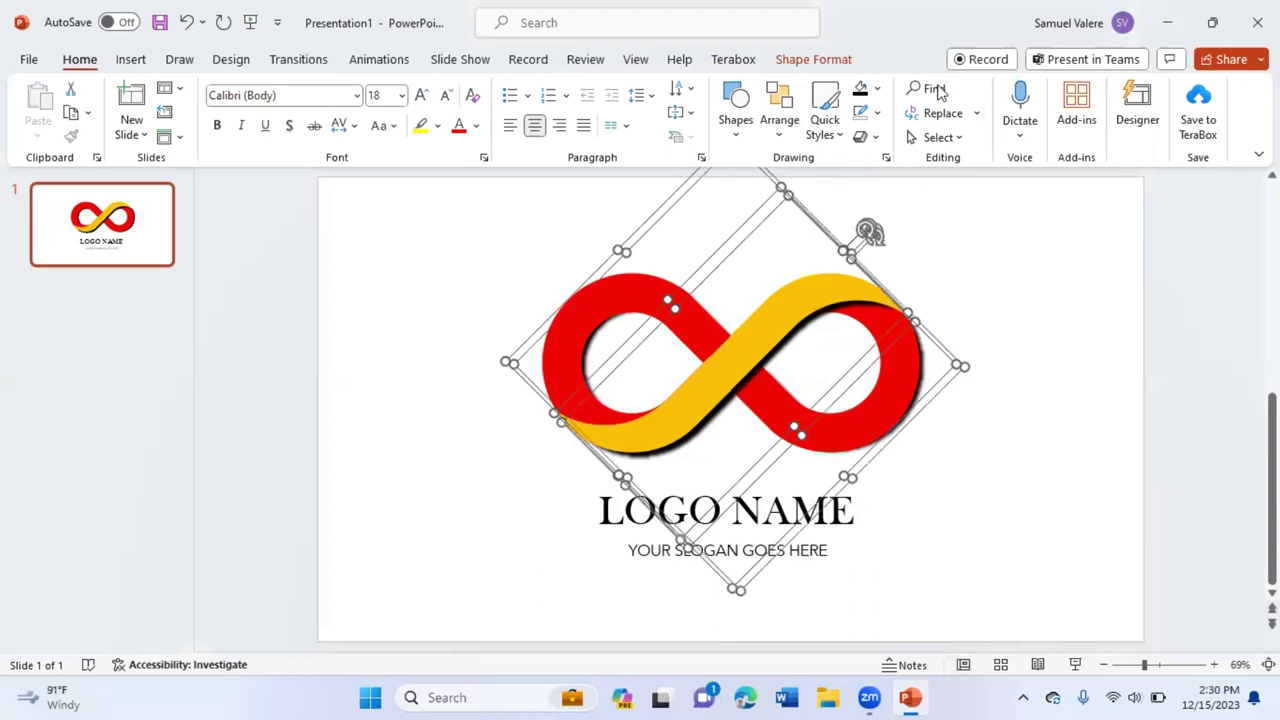
left_click(828, 66)
left_click(1110, 116)
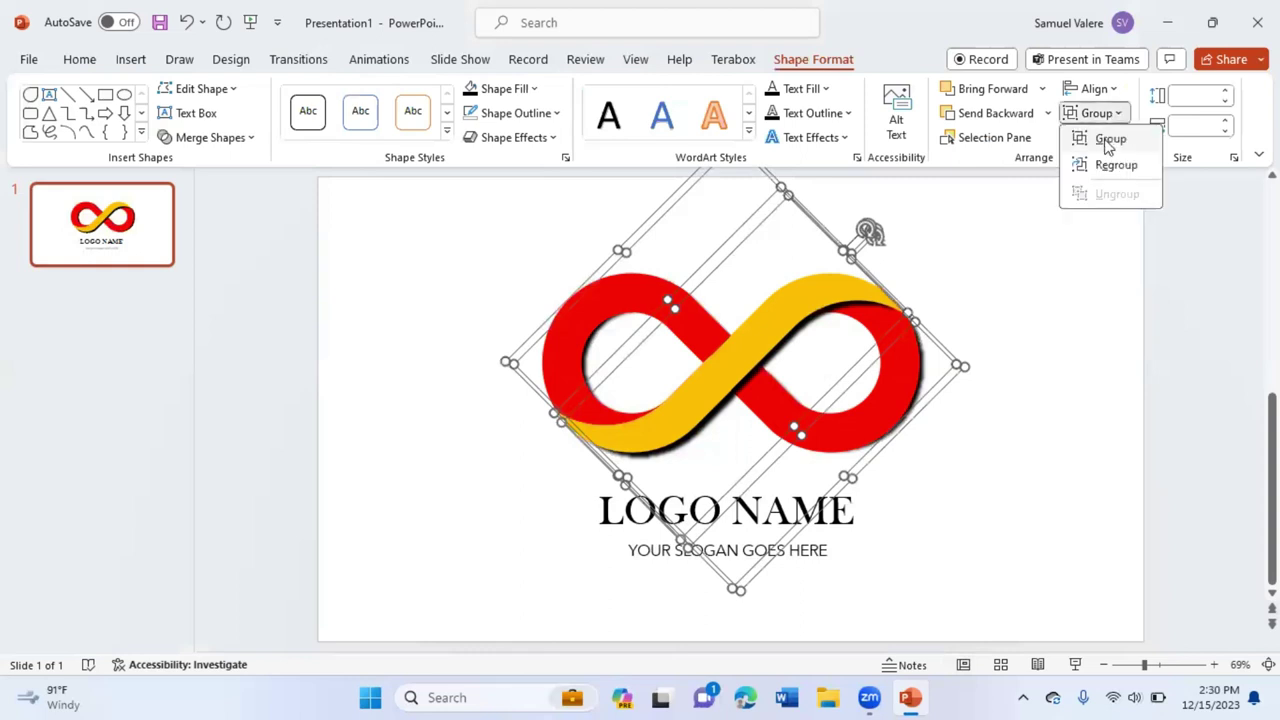
left_click(1108, 140)
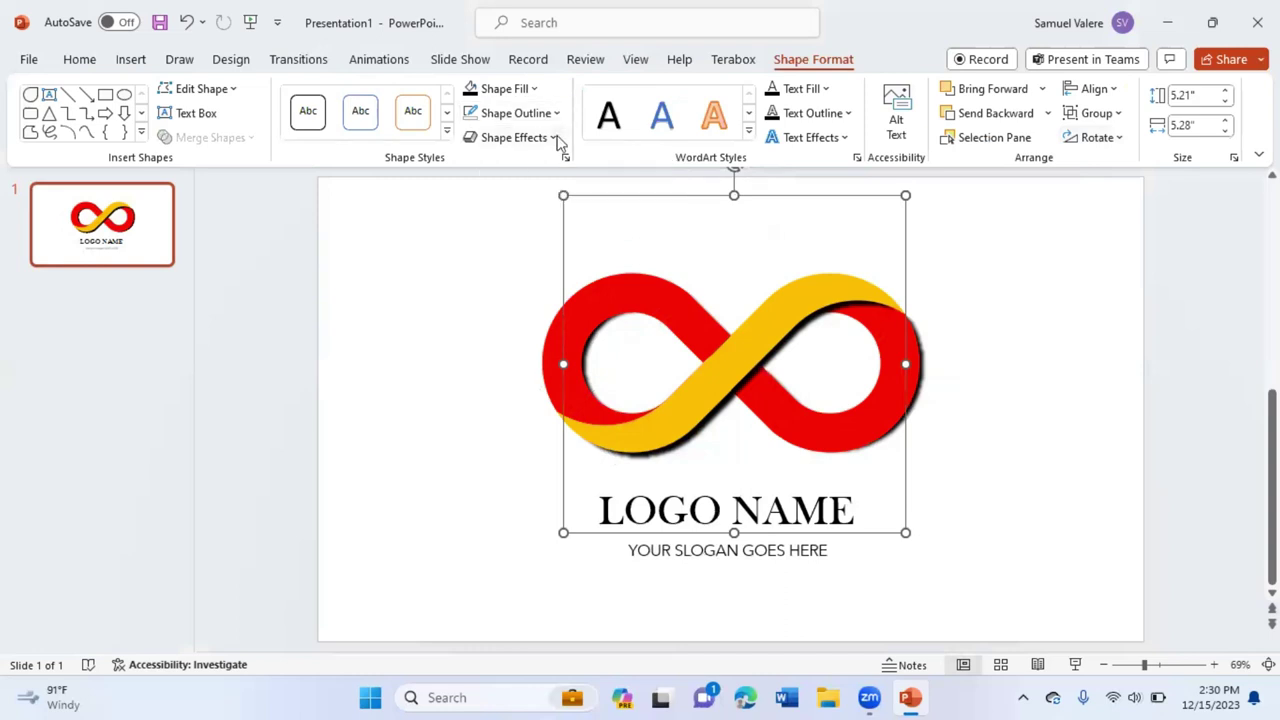
Add the first reflection variation to the logo and raise the LOGO NAME and slogan slightly.
left_click(555, 138)
mouse_move(533, 253)
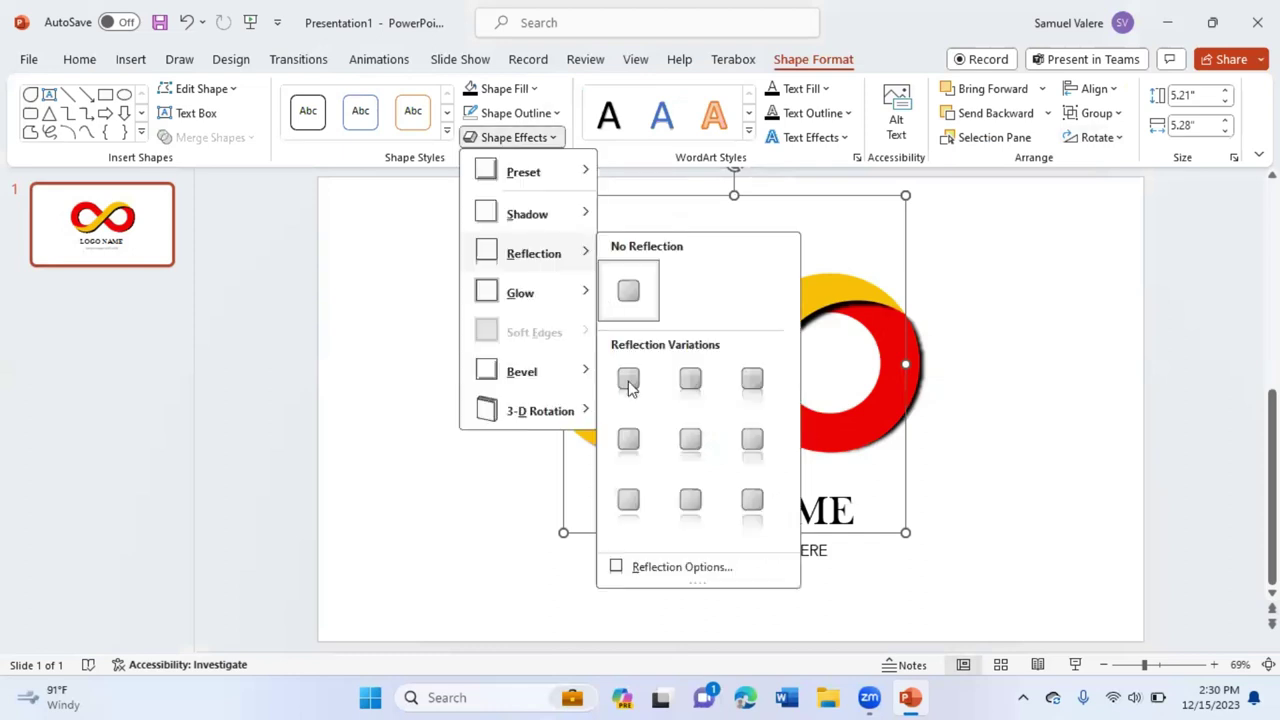
left_click(824, 453)
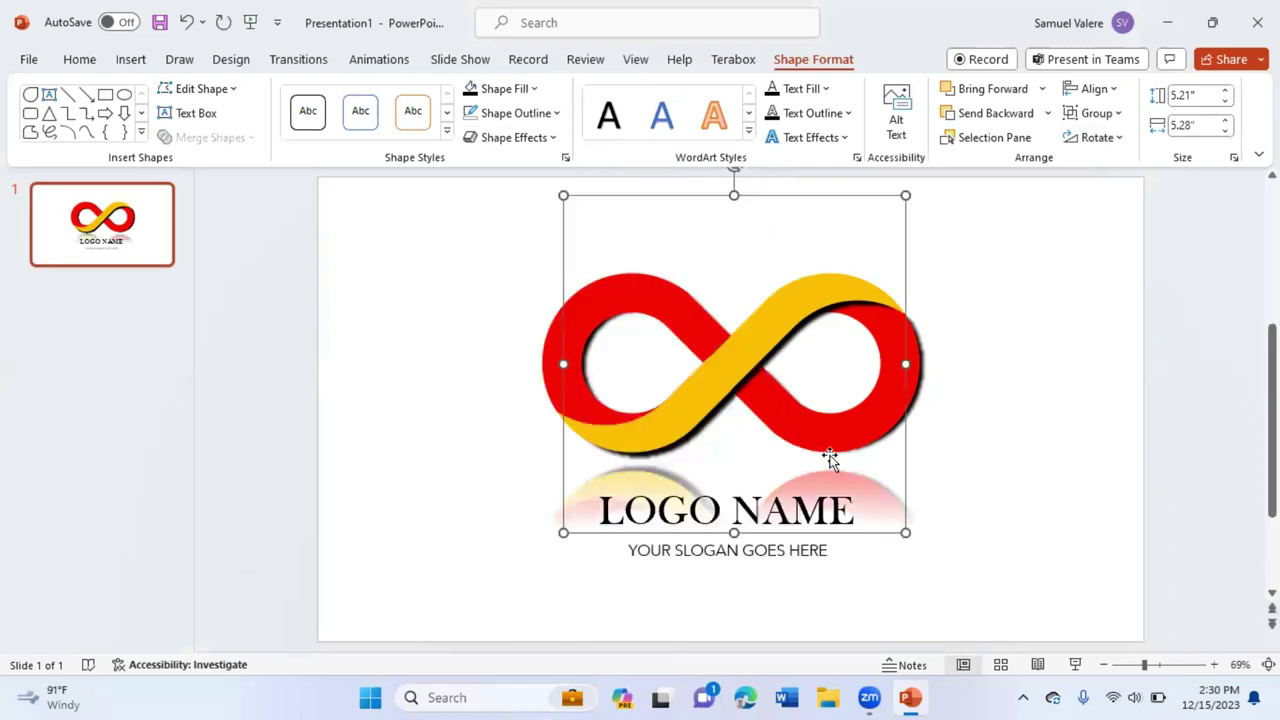
left_click_drag(824, 453, 823, 453)
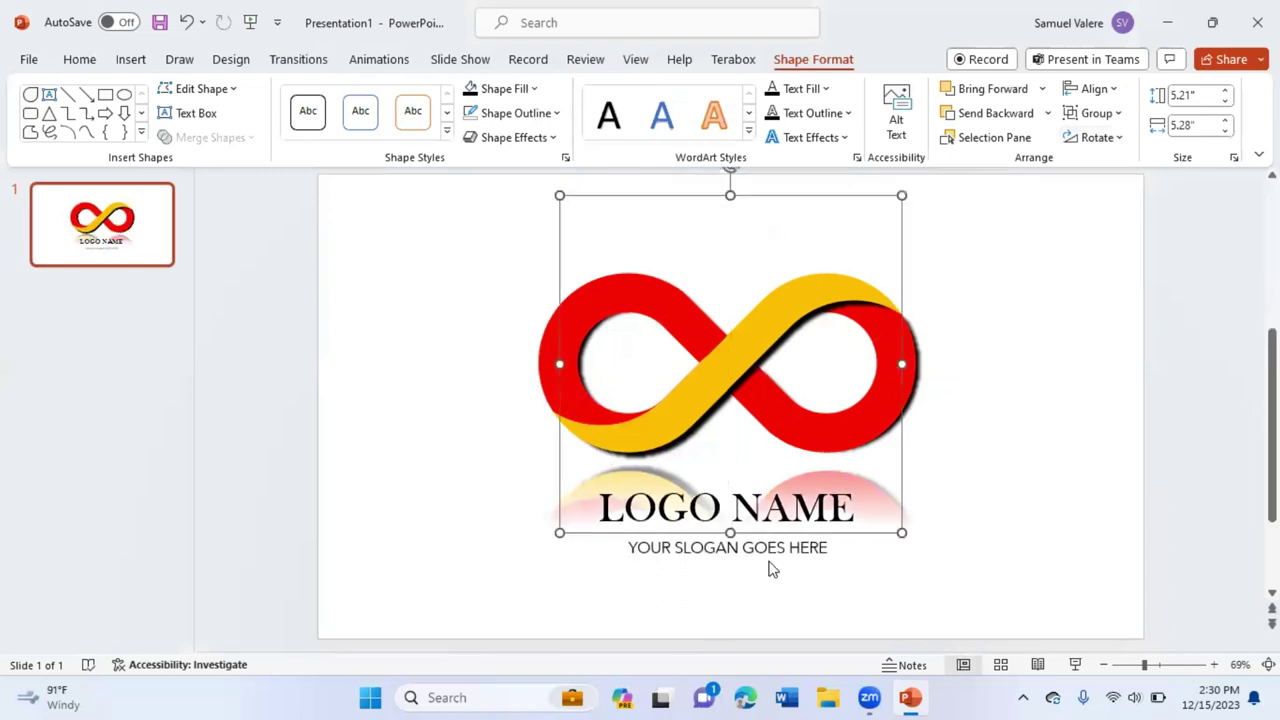
left_click(780, 528)
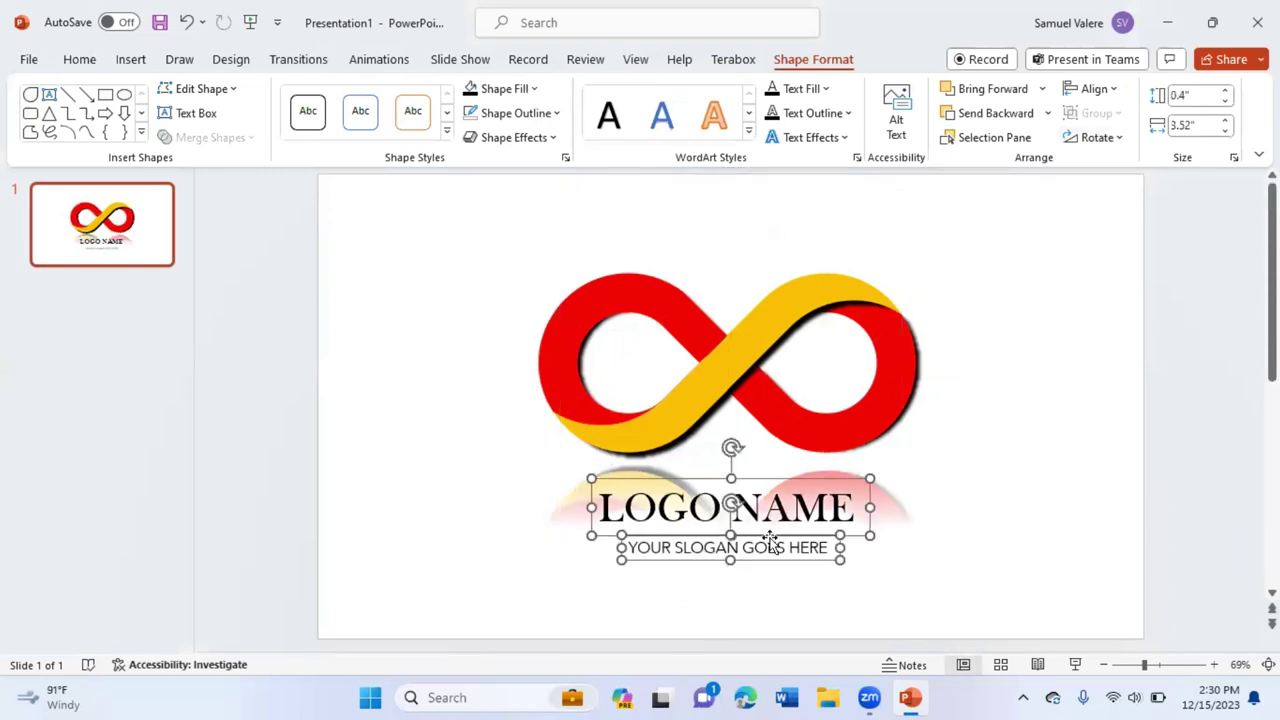
left_click_drag(770, 525, 771, 524)
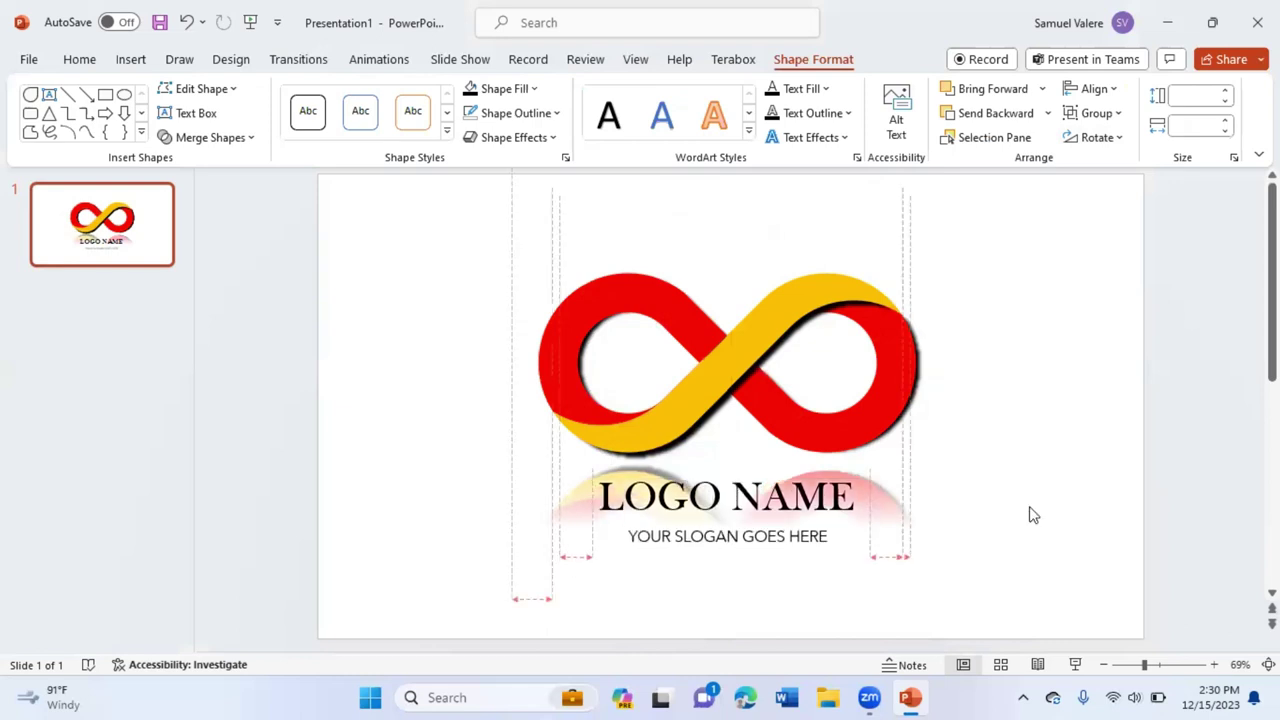
key("Escape")
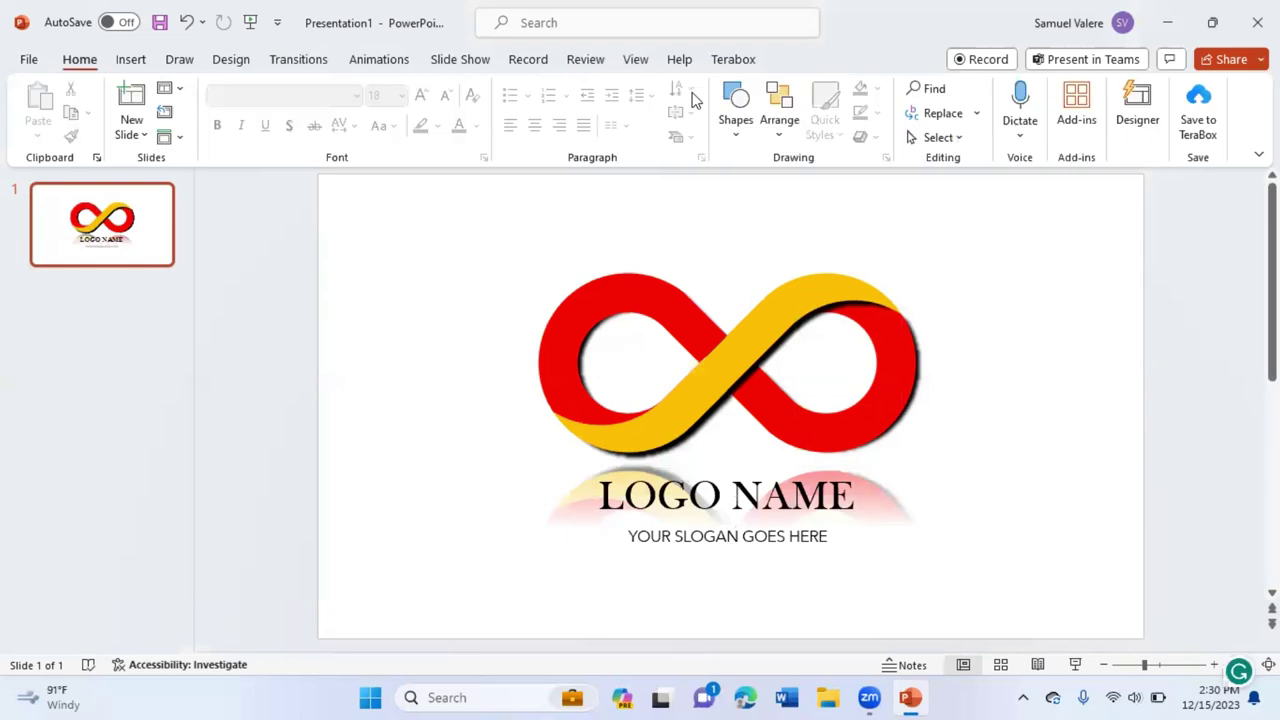